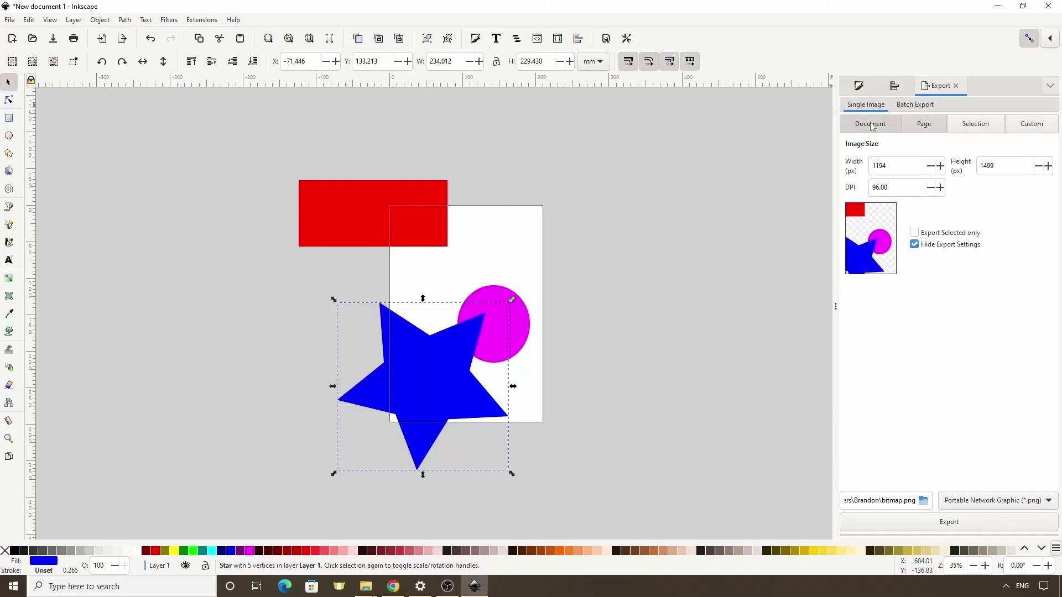
drag(197, 268, 309, 409)
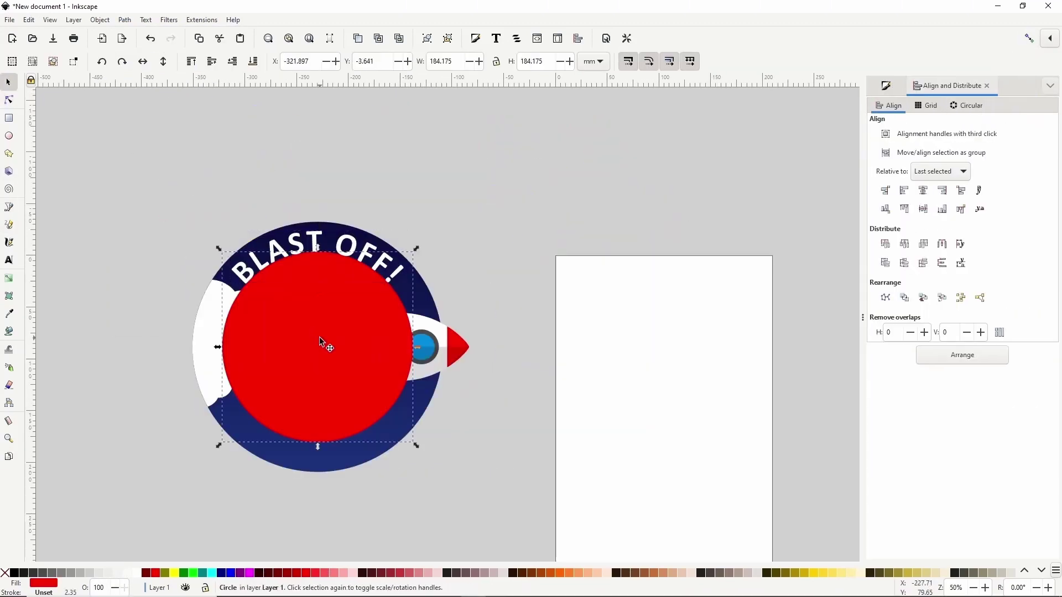
key(Delete)
drag(354, 352, 338, 362)
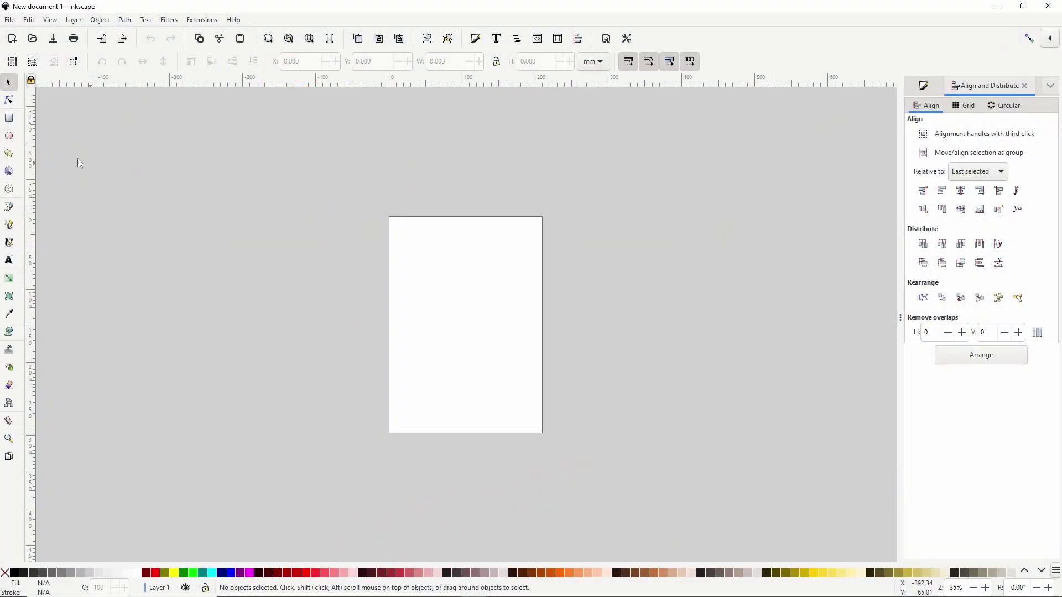
- Draw a circle with a radius of about 121 mm beside the page and fill it with dark navy 0a0c3bff
click(9, 136)
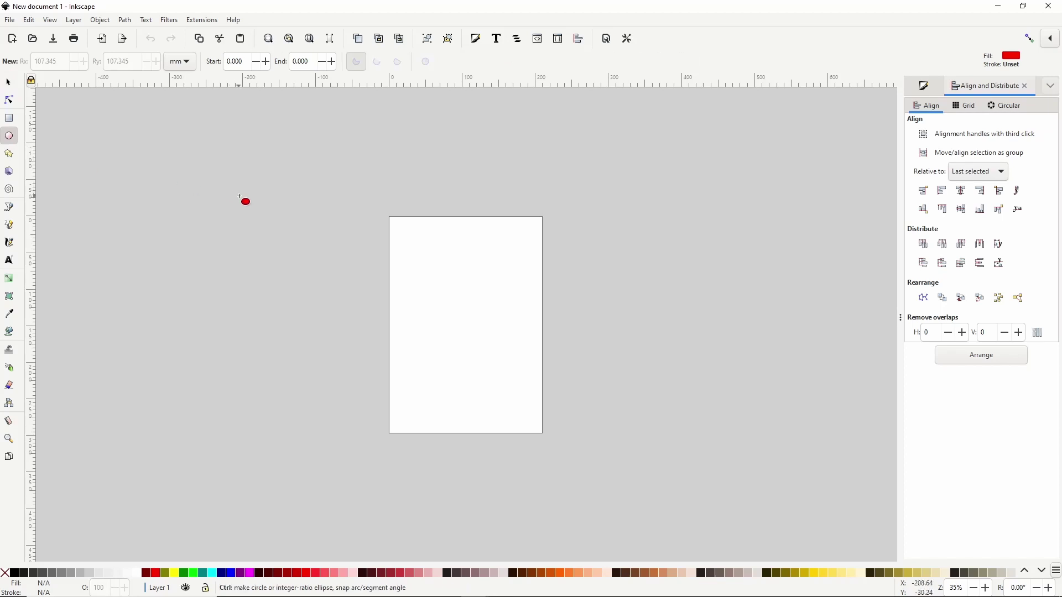
drag(133, 193, 303, 370)
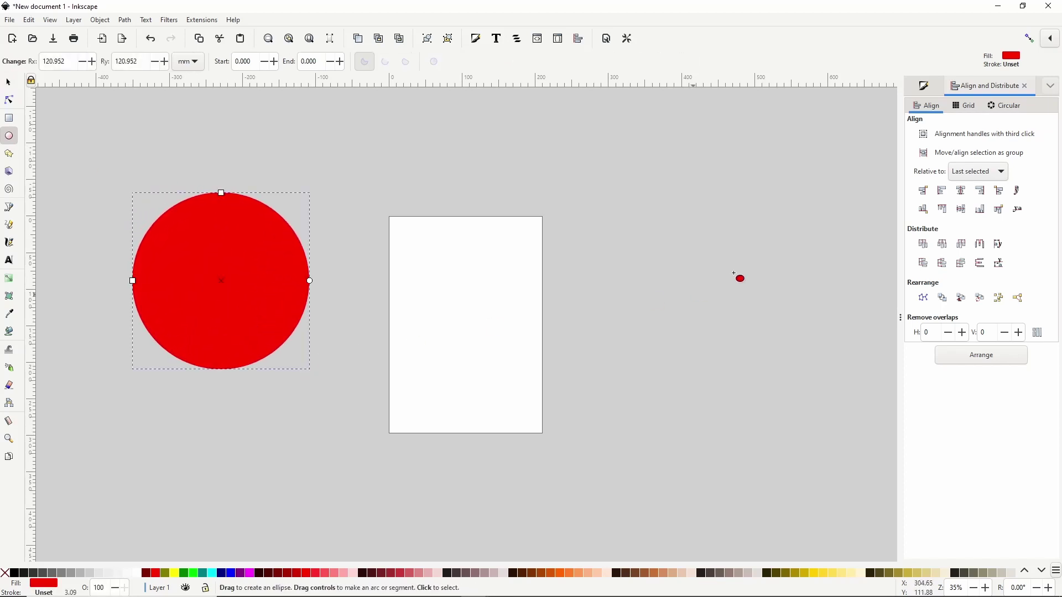
click(931, 86)
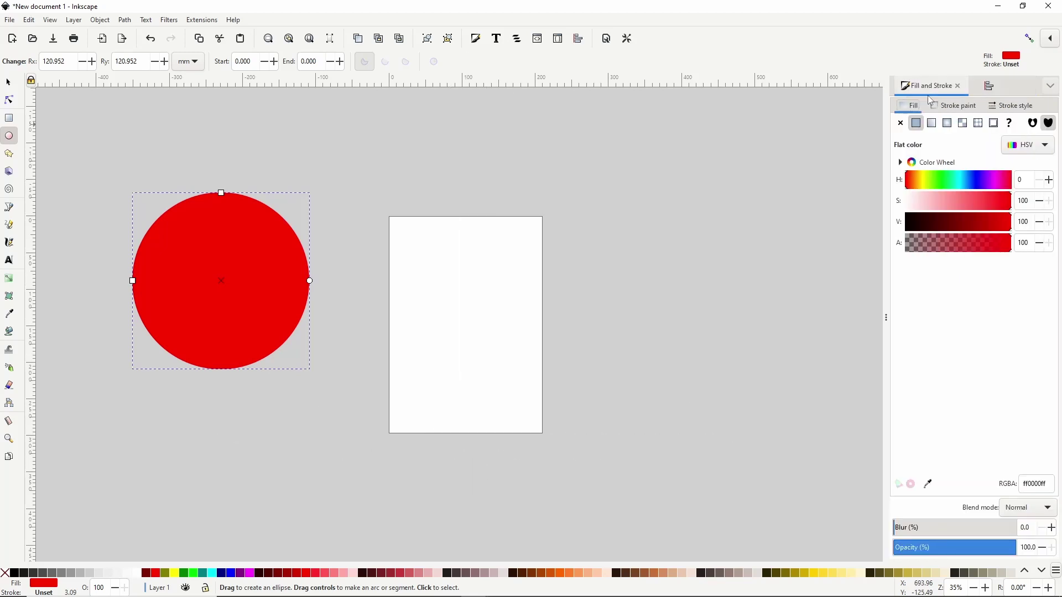
drag(917, 187, 934, 222)
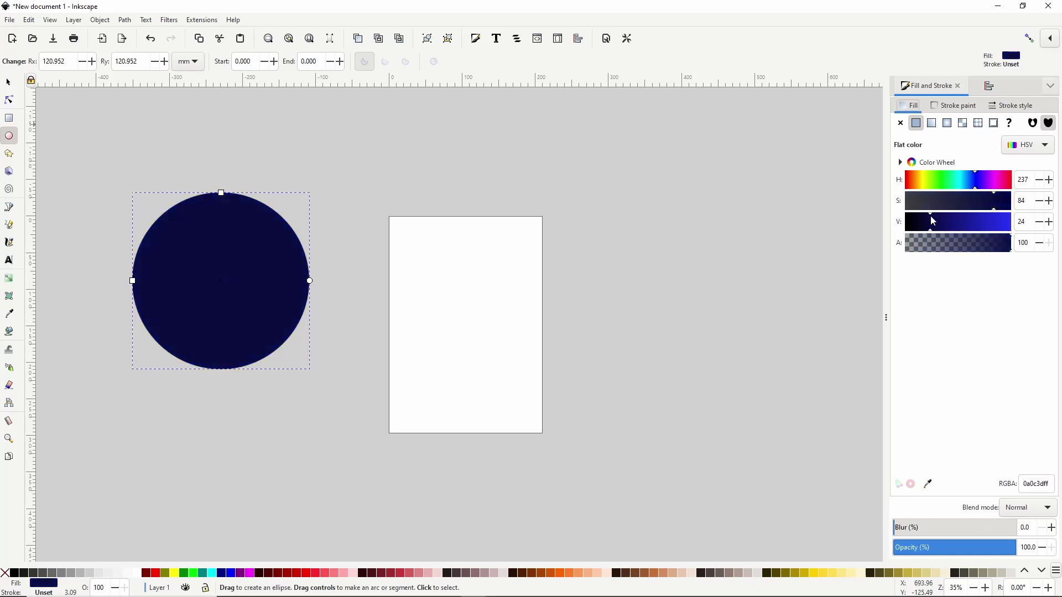
click(931, 221)
- Give the circle a vertical linear gradient from navy at its top to fully opaque lighter blue 1d3580ff at its bottom
click(934, 125)
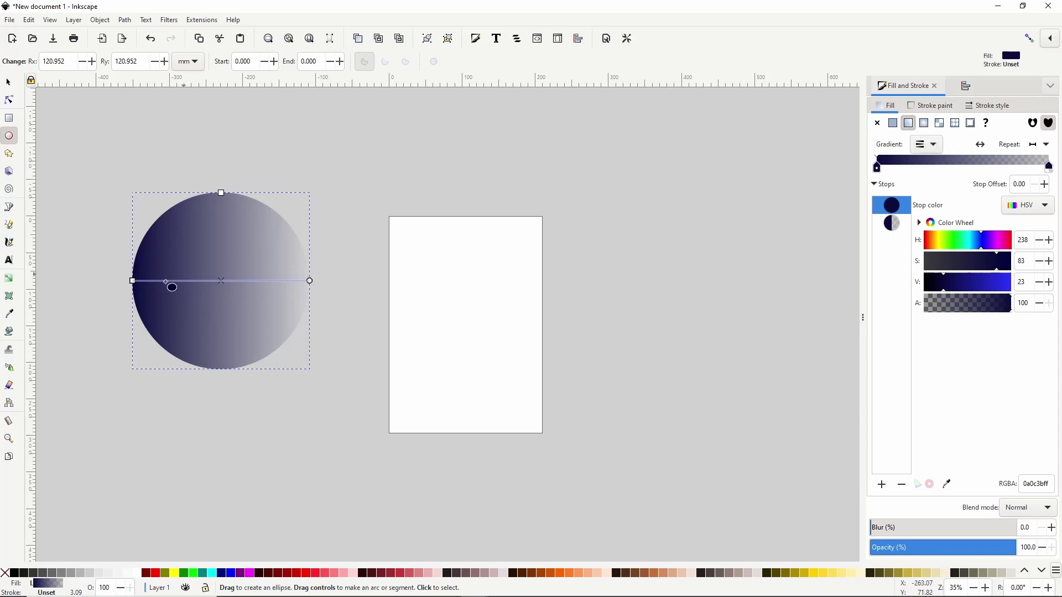
drag(133, 281, 224, 186)
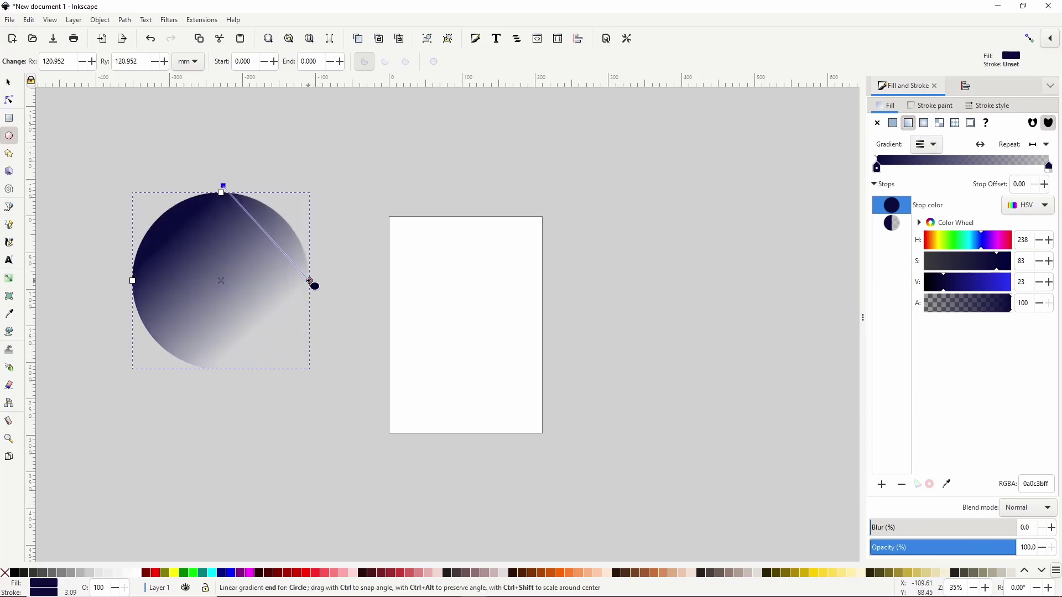
mouse_move(309, 281)
mouse_down()
mouse_move(254, 313)
mouse_move(223, 379)
mouse_up()
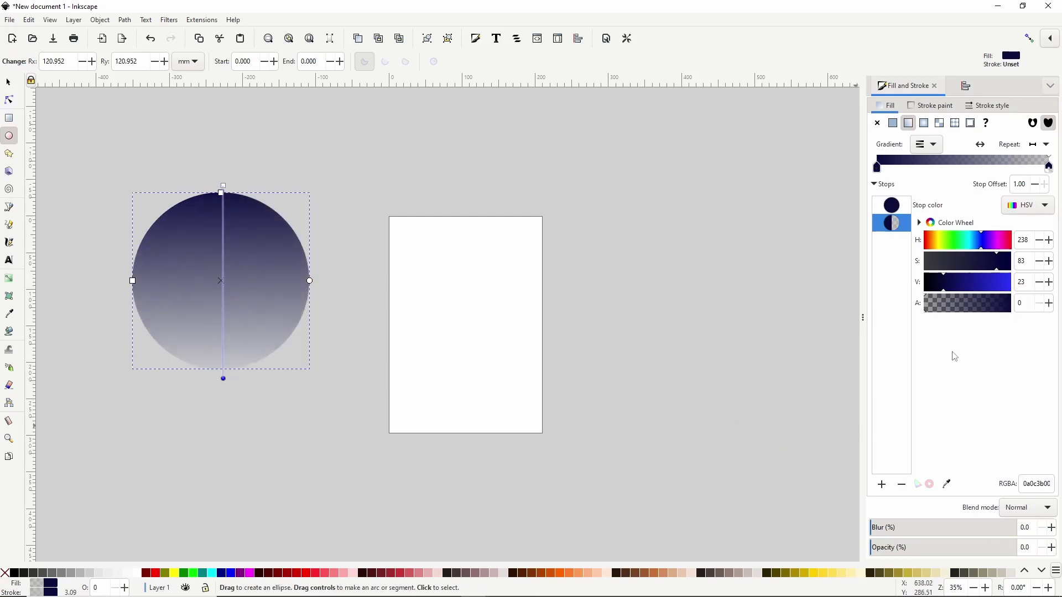
drag(950, 311, 1026, 314)
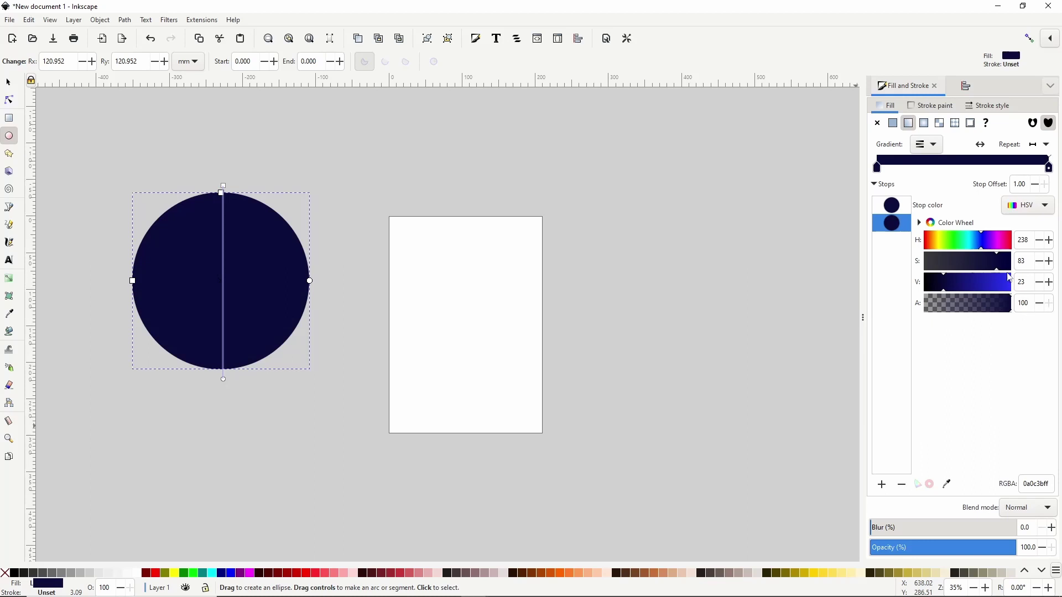
mouse_move(985, 252)
mouse_down()
mouse_move(994, 268)
mouse_move(972, 291)
mouse_up()
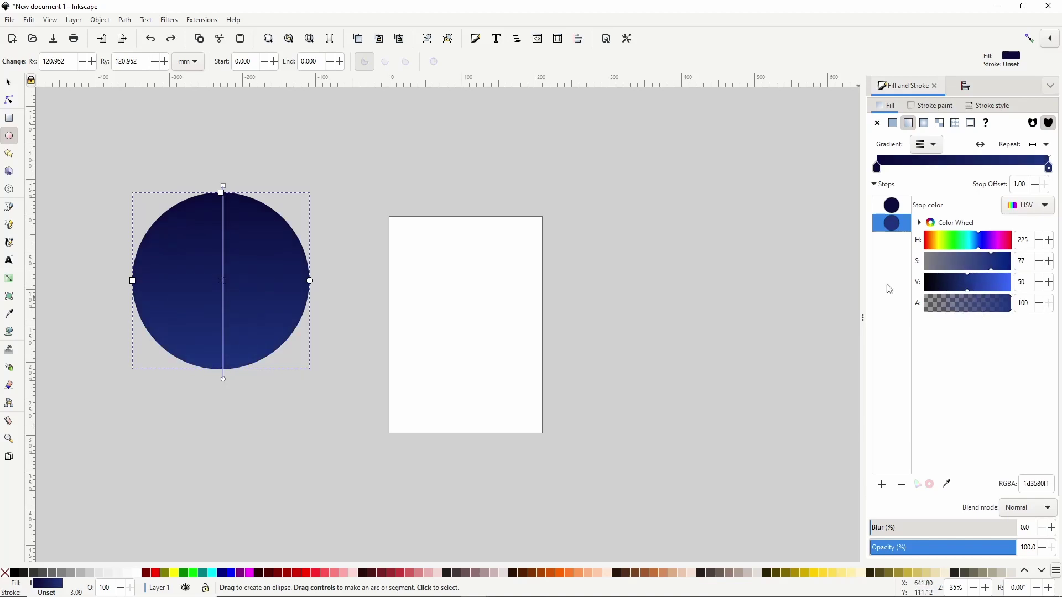
- Draw a tall ellipse with radii of about 39 by 96 mm on the other side of the page and fill it white
drag(619, 195, 676, 335)
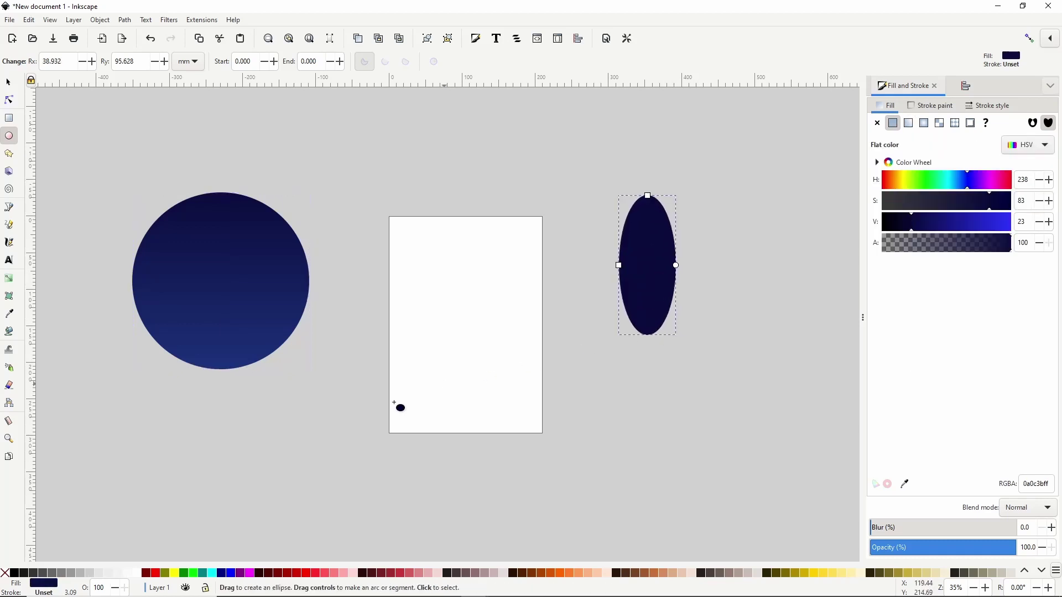
click(136, 572)
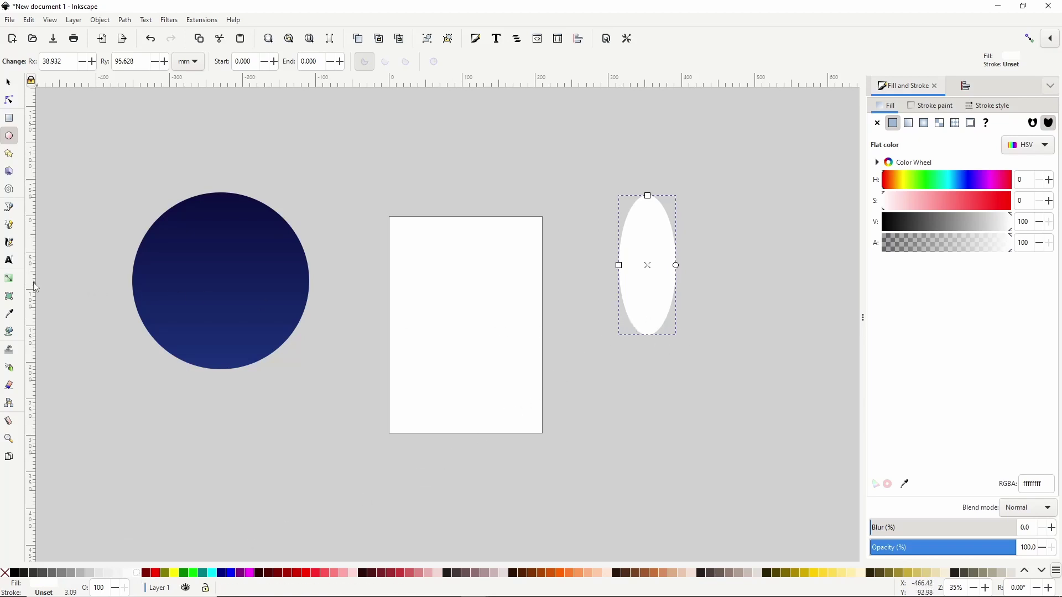
- Draw a closed four-sided path covering the ellipse's lower tip, with a straight horizontal upper edge
click(10, 207)
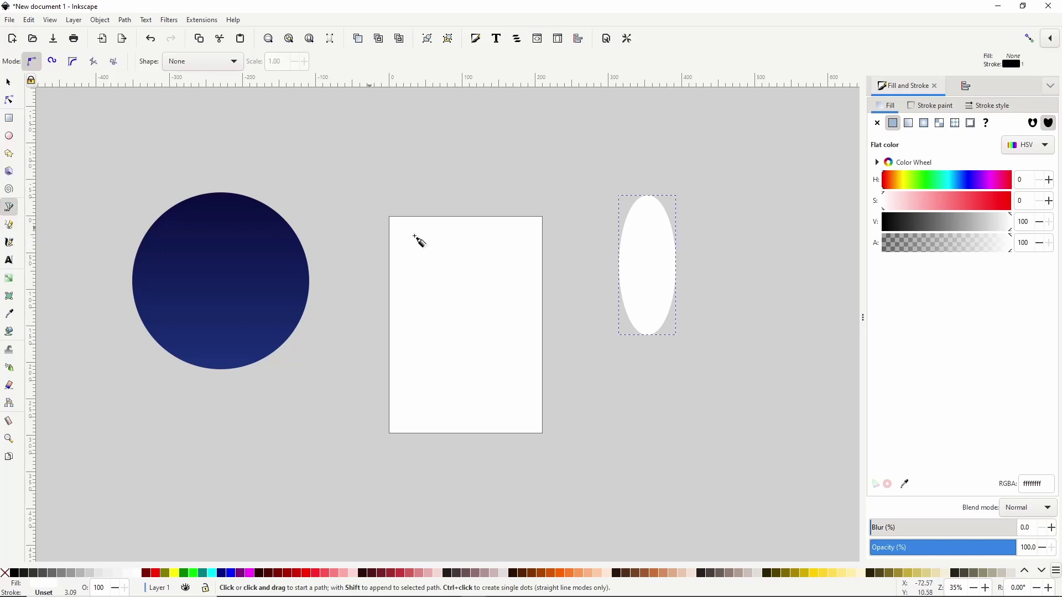
click(611, 314)
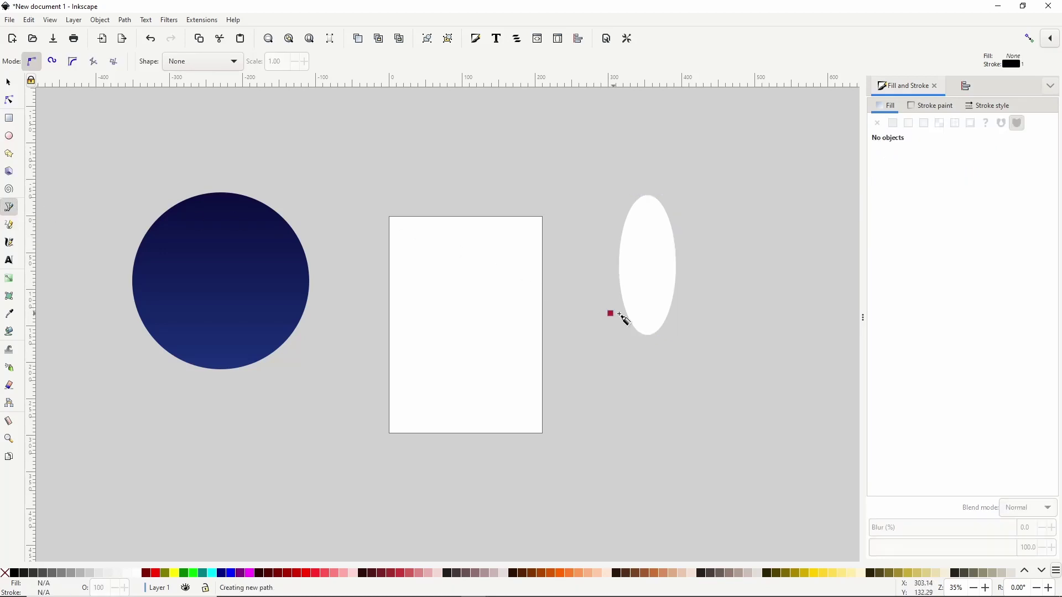
click(697, 313)
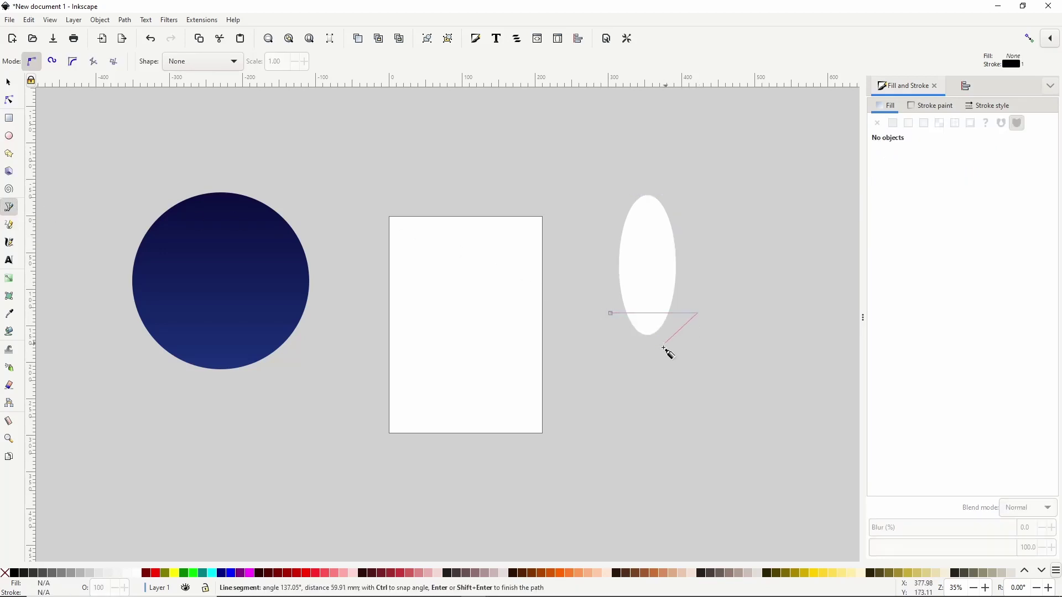
click(662, 349)
click(621, 348)
click(611, 314)
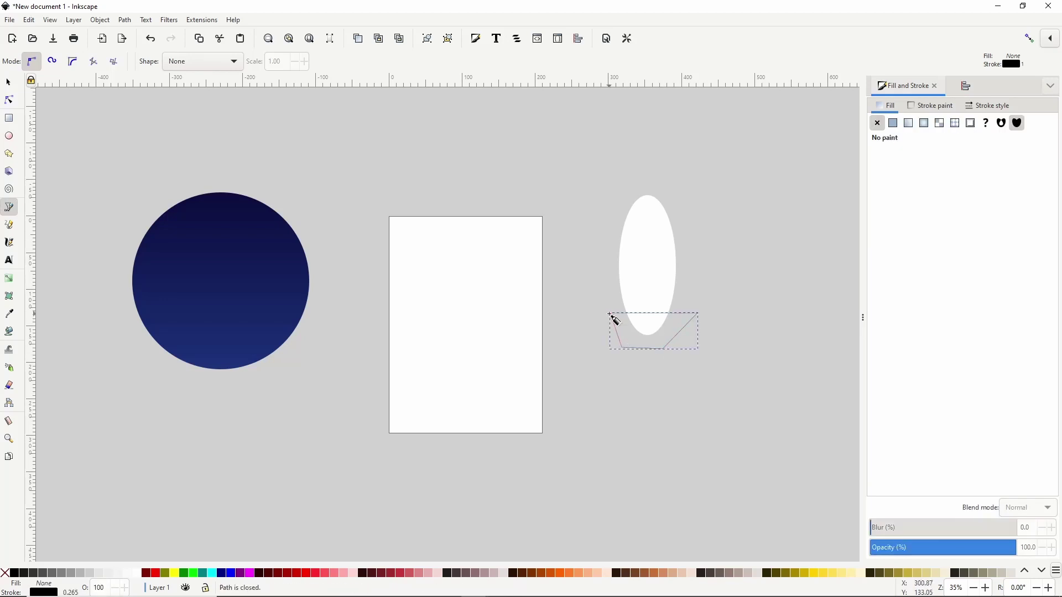
- Subtract the four-sided path from the white ellipse with Difference to give it a flat base
key(s)
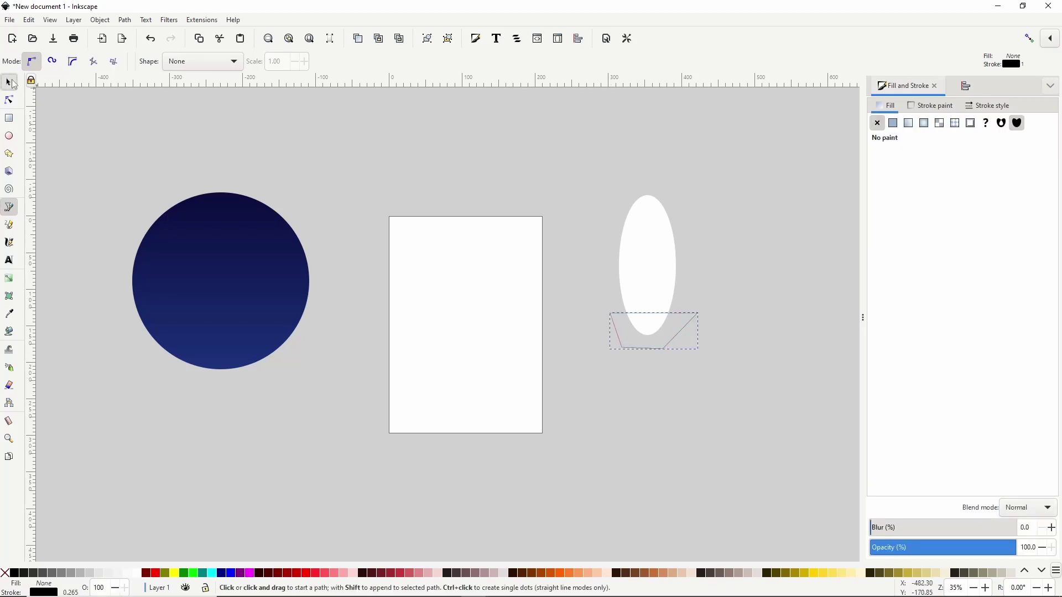
shift+click(650, 265)
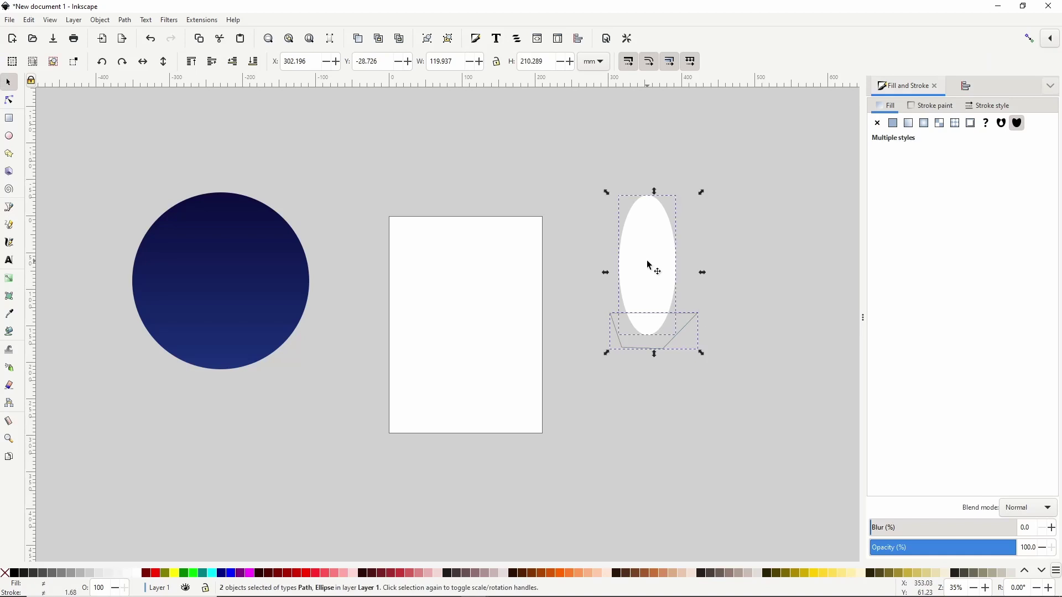
click(129, 21)
click(152, 89)
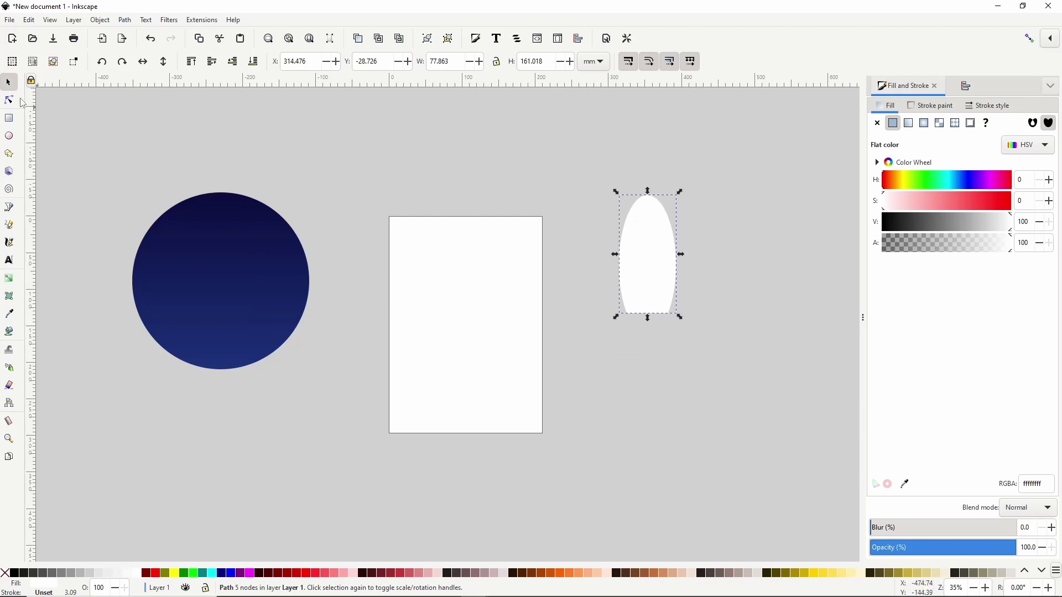
- Make the white shape's top node symmetric and shorten its handles to taper the top into a pointed nose
click(10, 101)
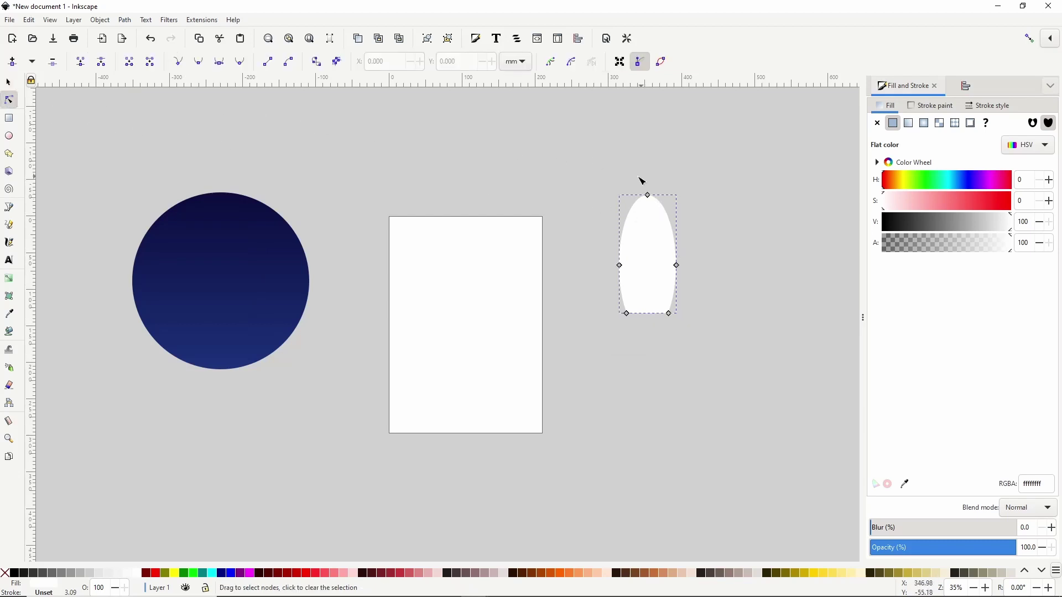
drag(642, 181, 661, 208)
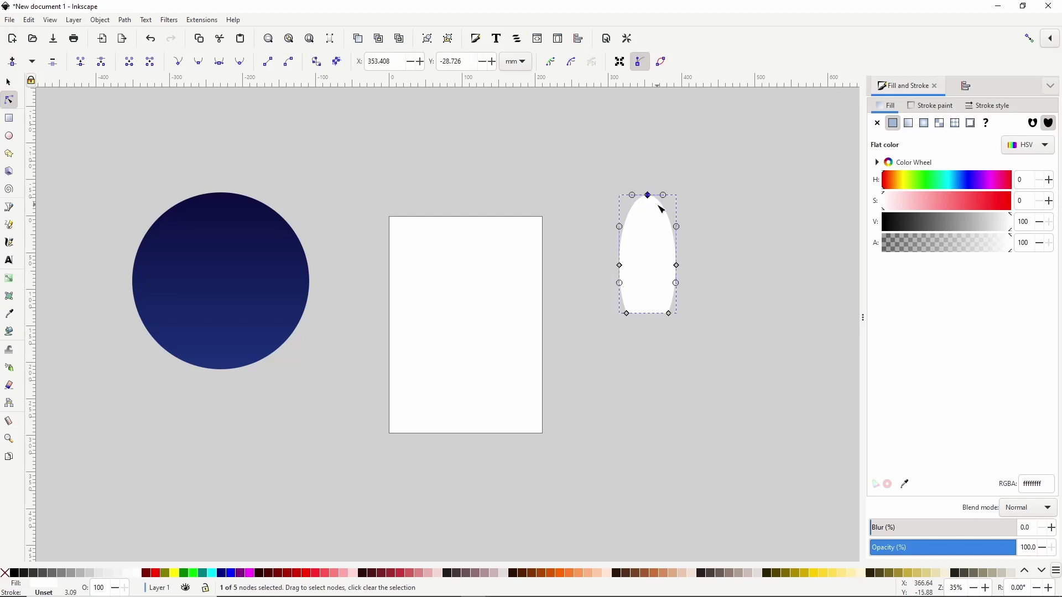
click(223, 69)
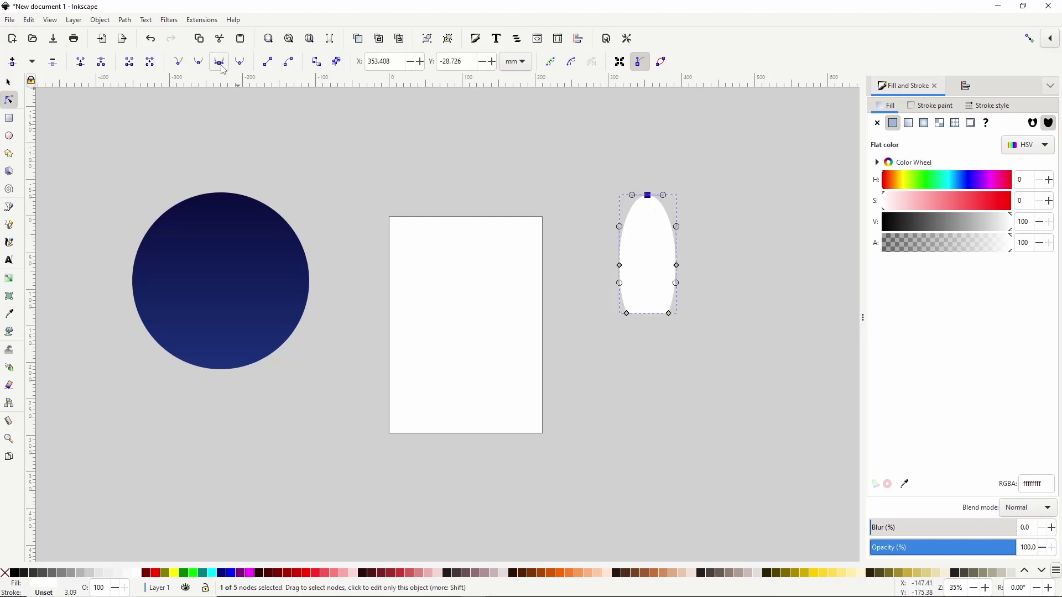
scroll(677, 209, up, 2)
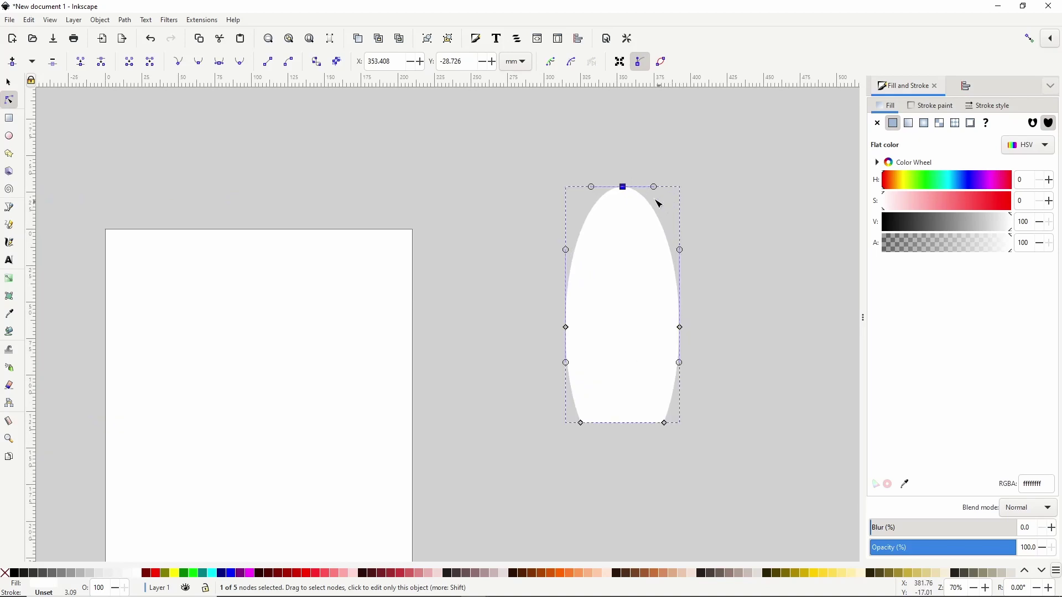
drag(654, 187, 628, 187)
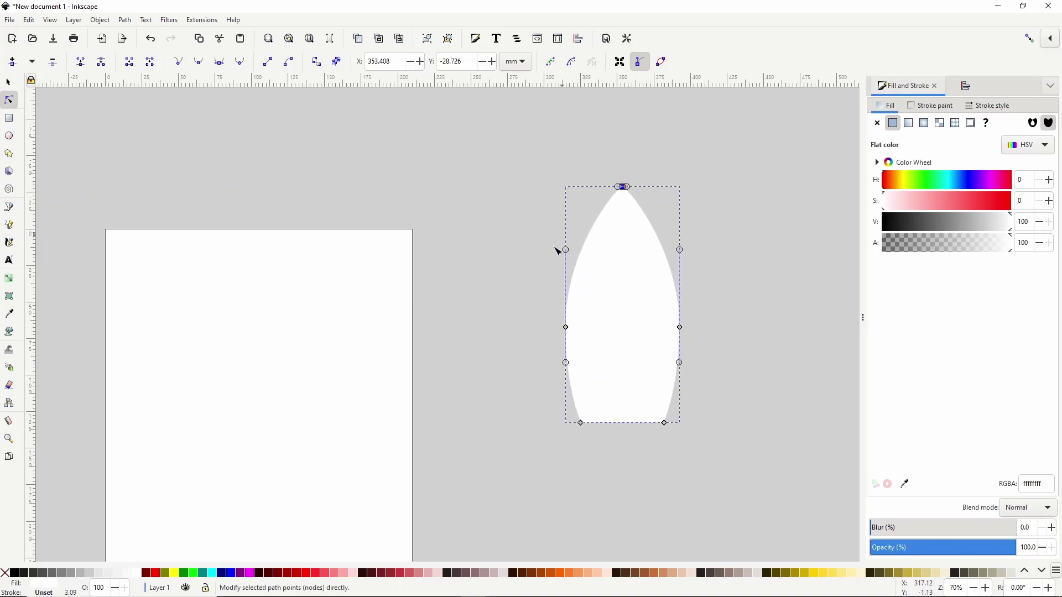
- Raise the rocket body's two side nodes slightly and scale them outward symmetrically to widen the body
drag(551, 315, 681, 311)
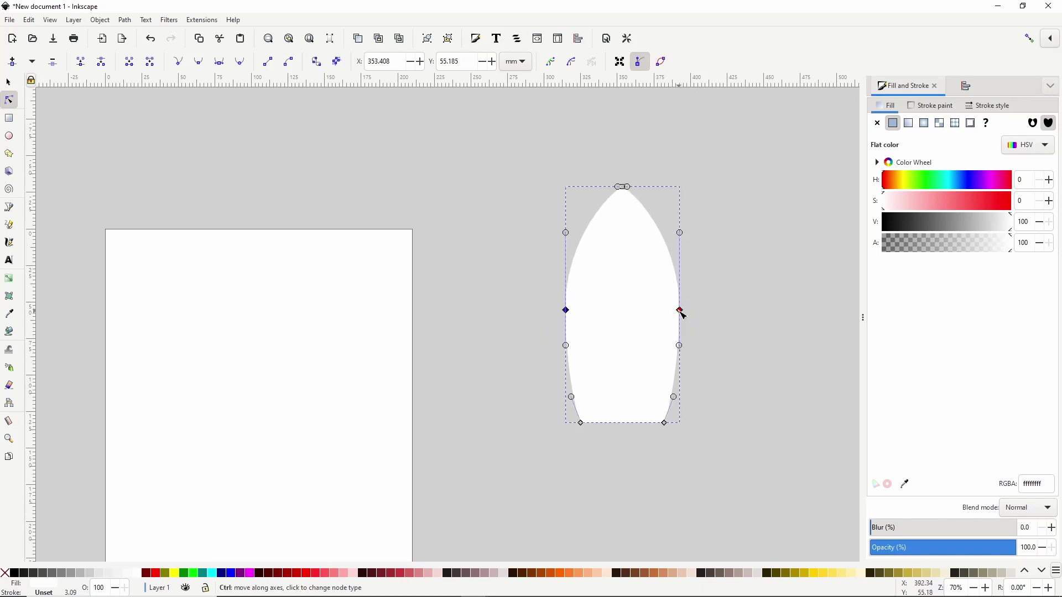
click(620, 62)
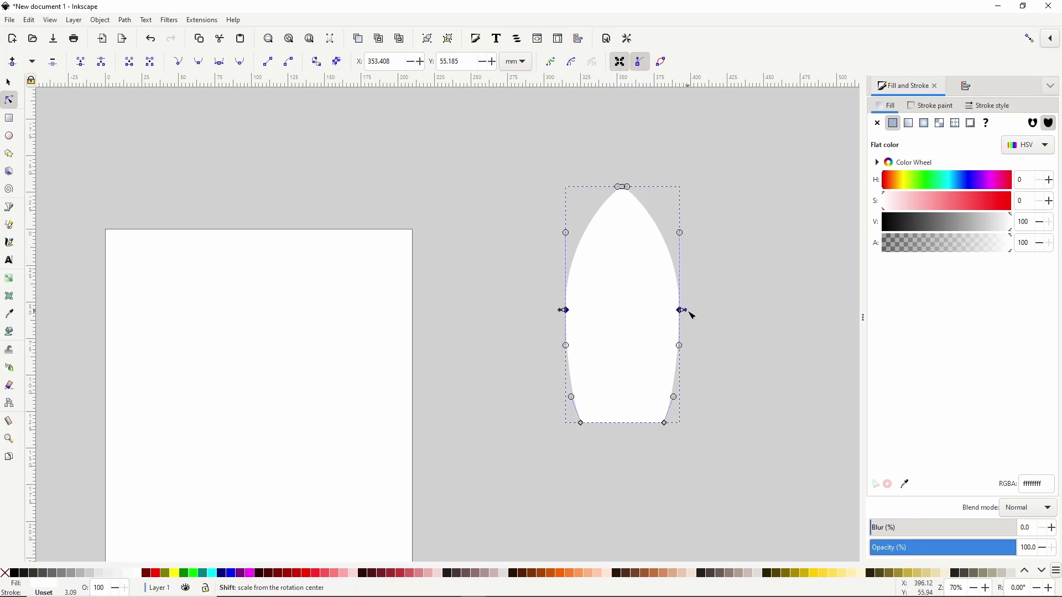
drag(690, 313, 692, 315)
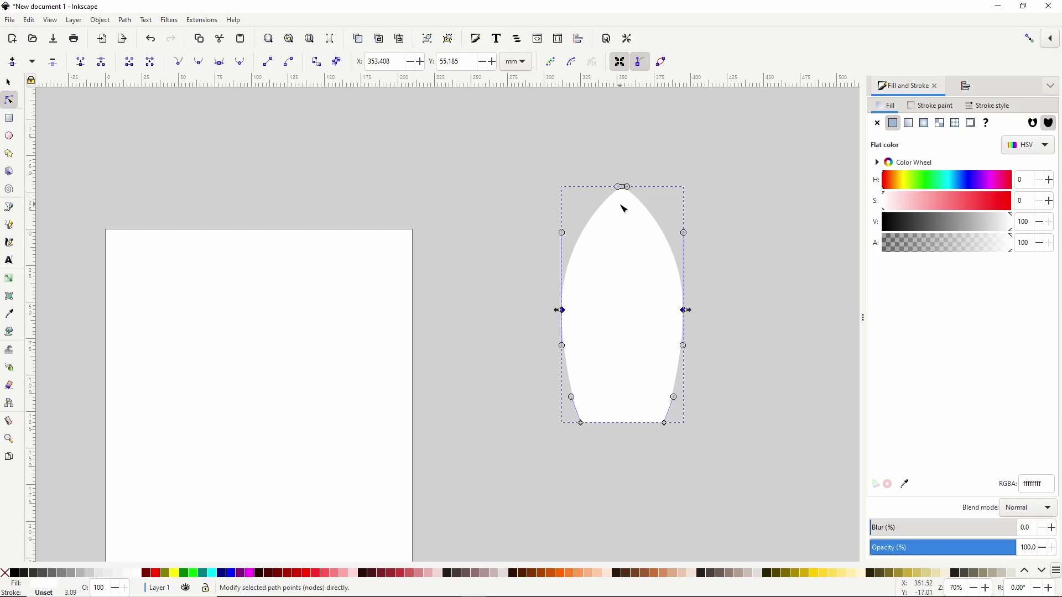
- Draw a closed four-sided path about 98 by 44 mm over the rocket's nose, with a straight horizontal lower edge
click(9, 207)
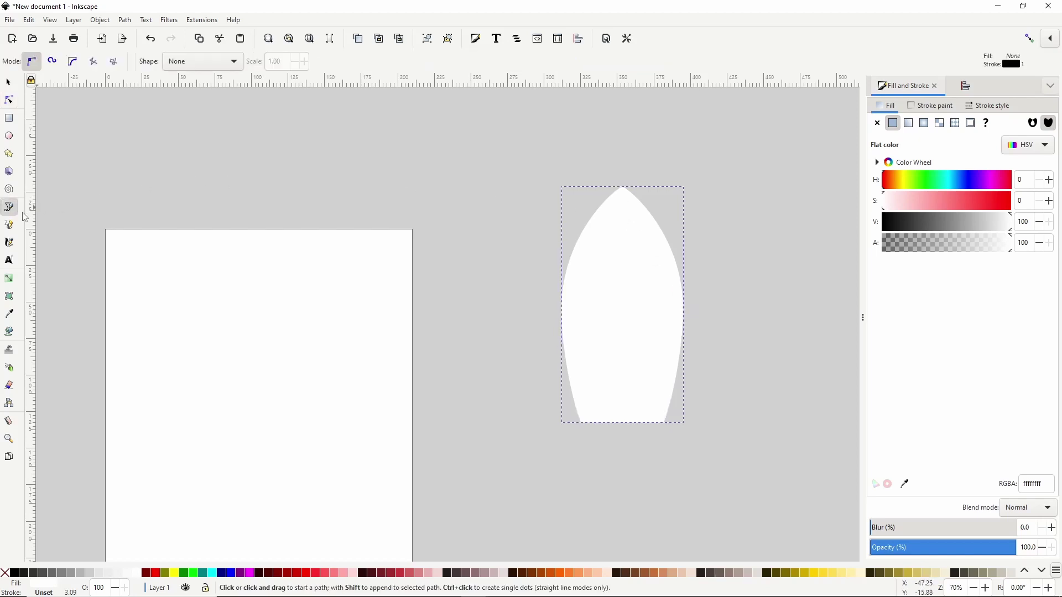
click(555, 227)
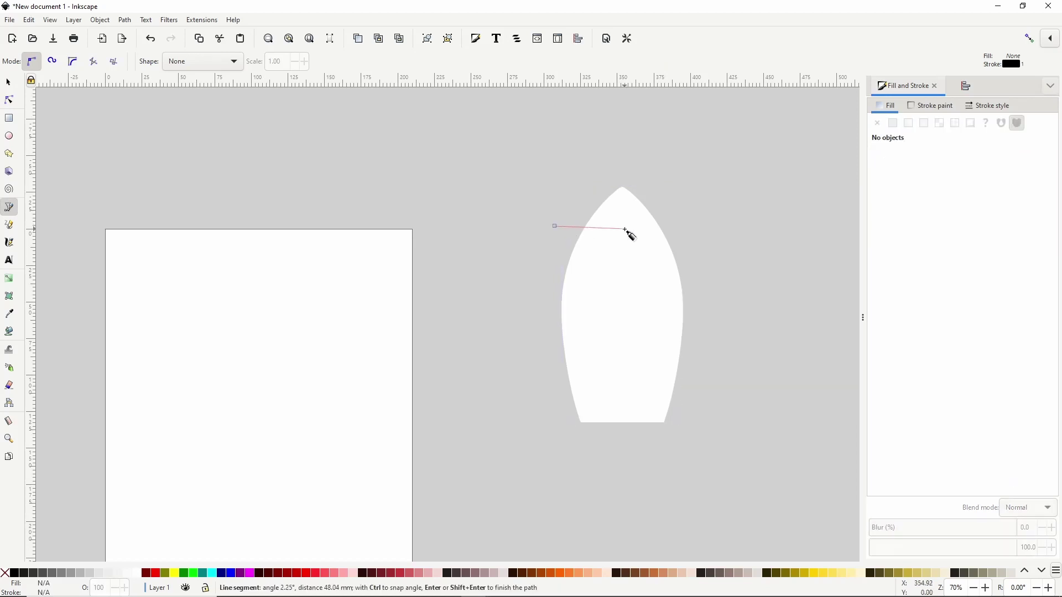
click(698, 226)
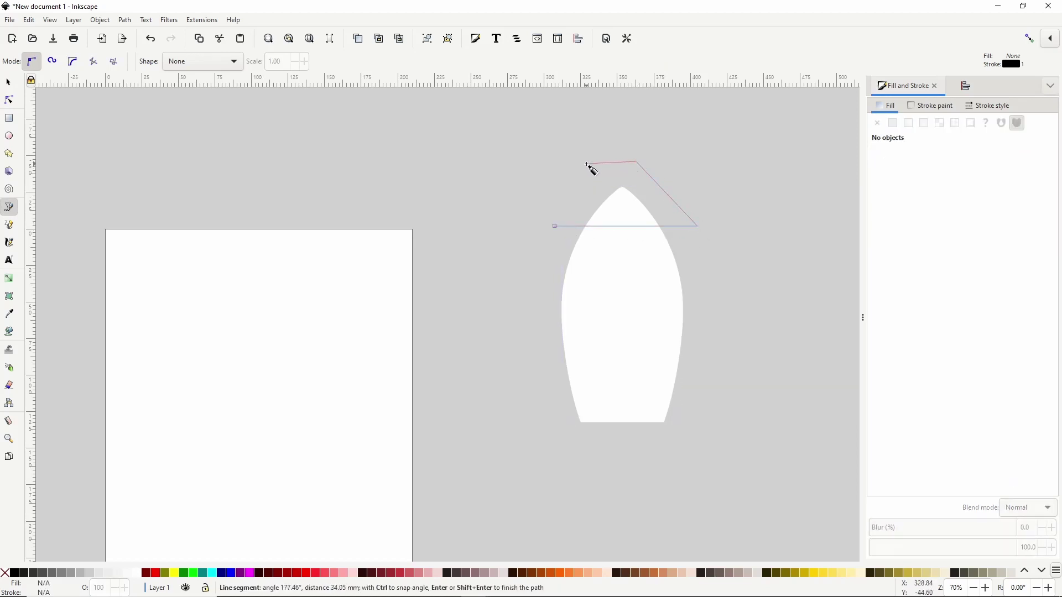
click(587, 164)
click(555, 226)
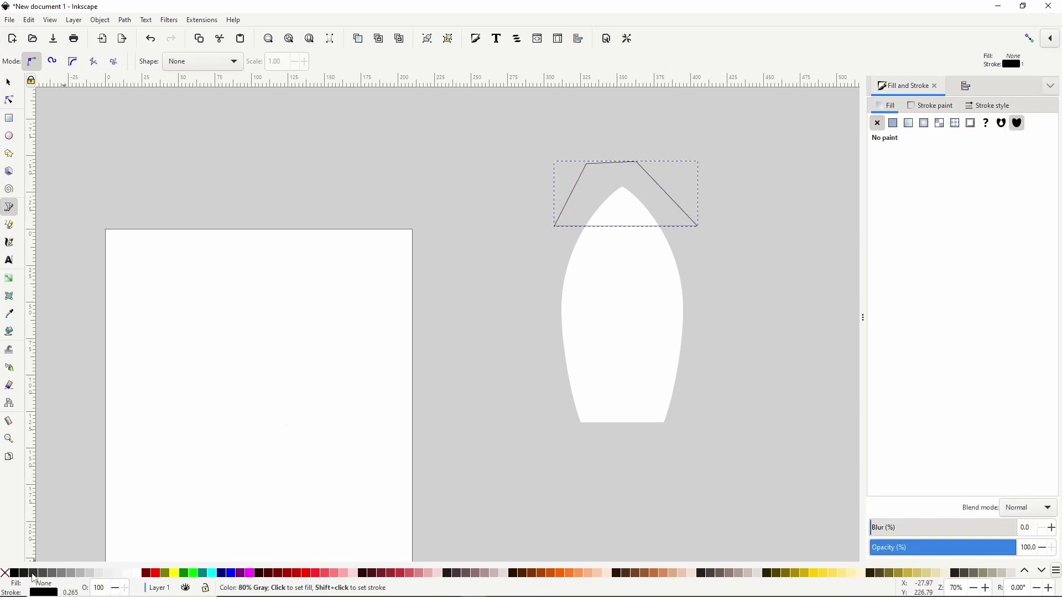
- Remove the stroke from the four-sided path over the nose and fill it with red ff0000ff
shift+click(5, 574)
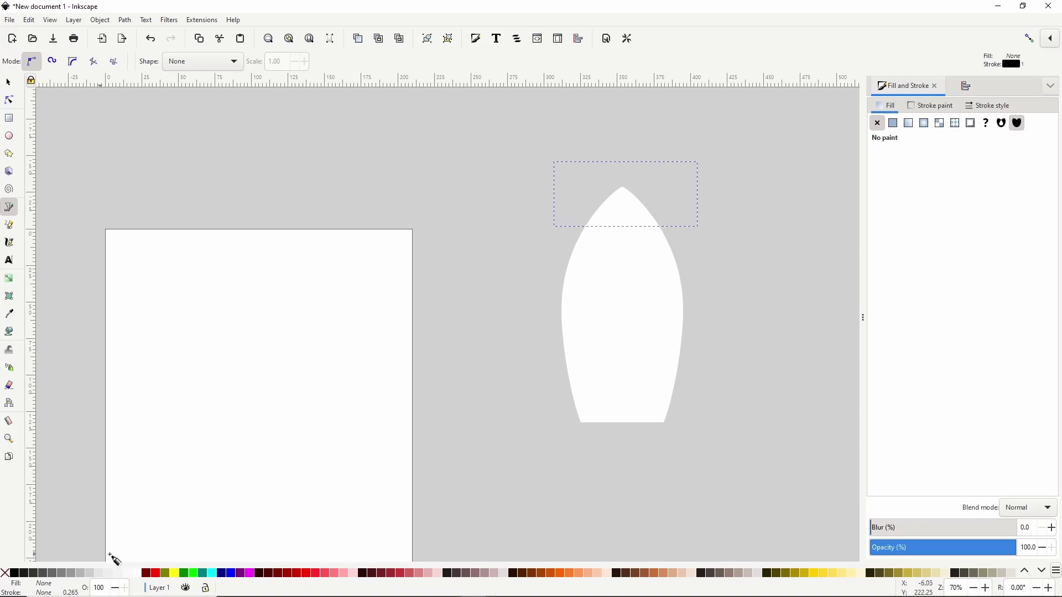
click(157, 575)
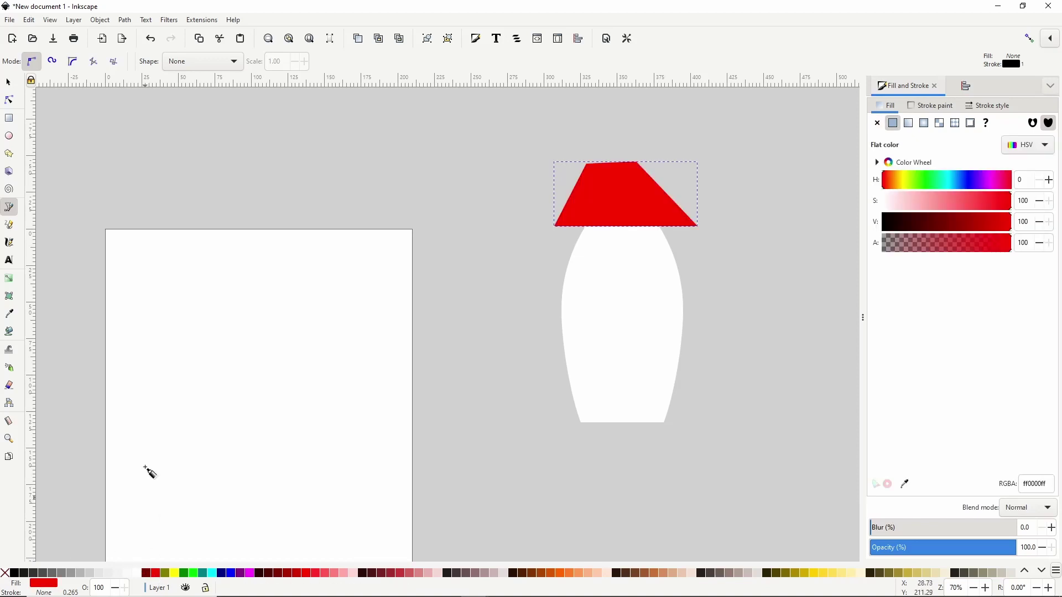
click(8, 82)
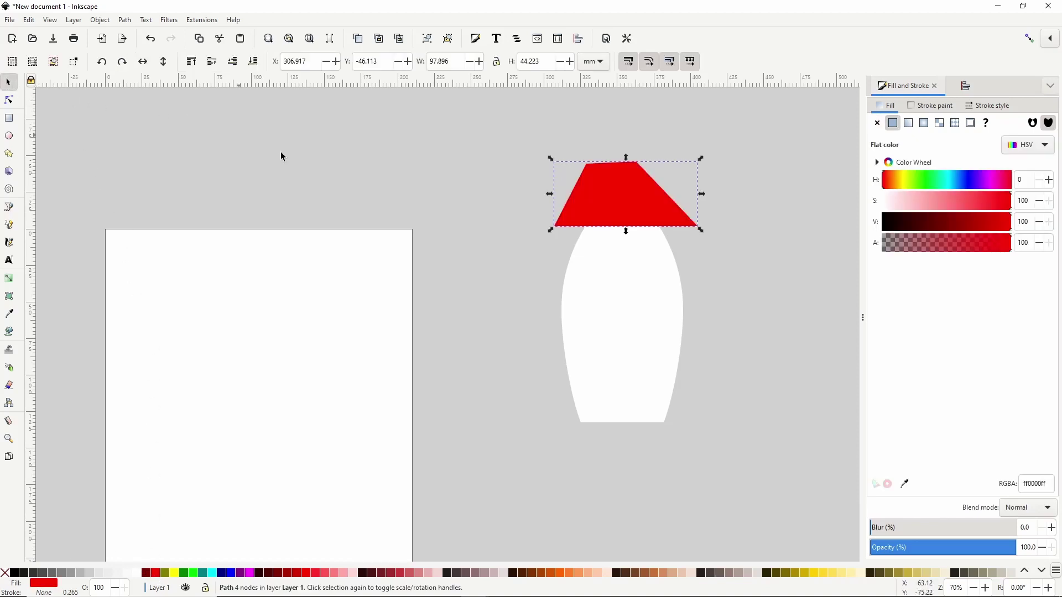
- Duplicate the white rocket body above the red shape and intersect the copy with it to form a fitted red nose cone
click(635, 327)
key(Home)
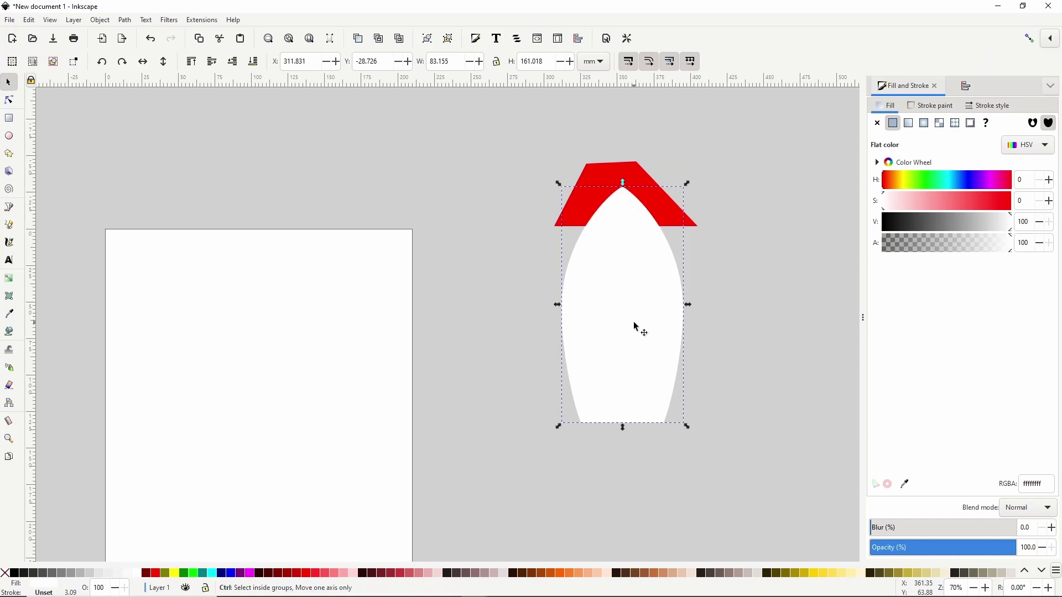
shift+click(638, 185)
click(125, 20)
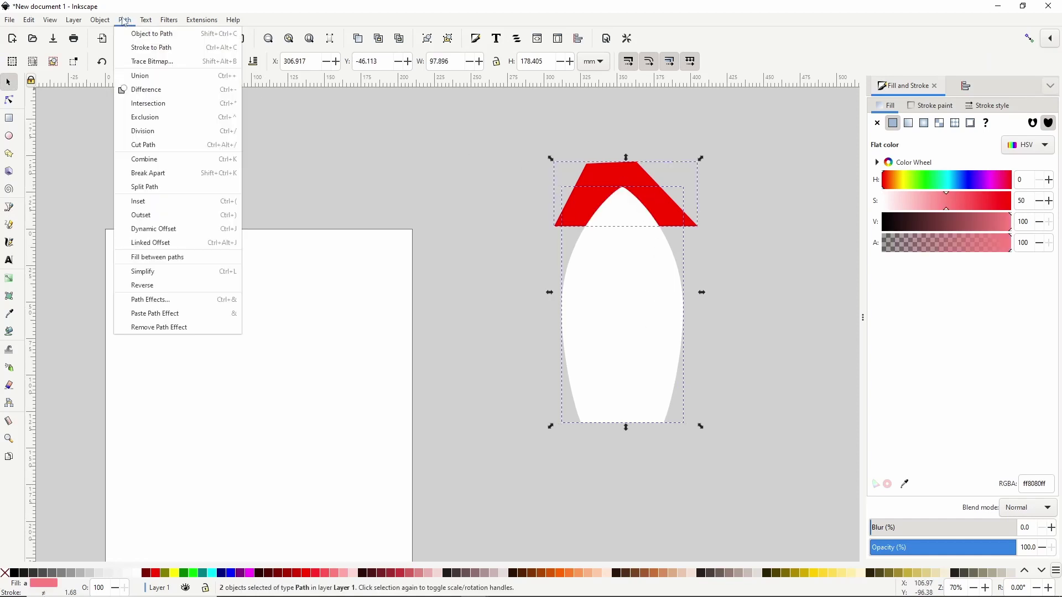
click(152, 103)
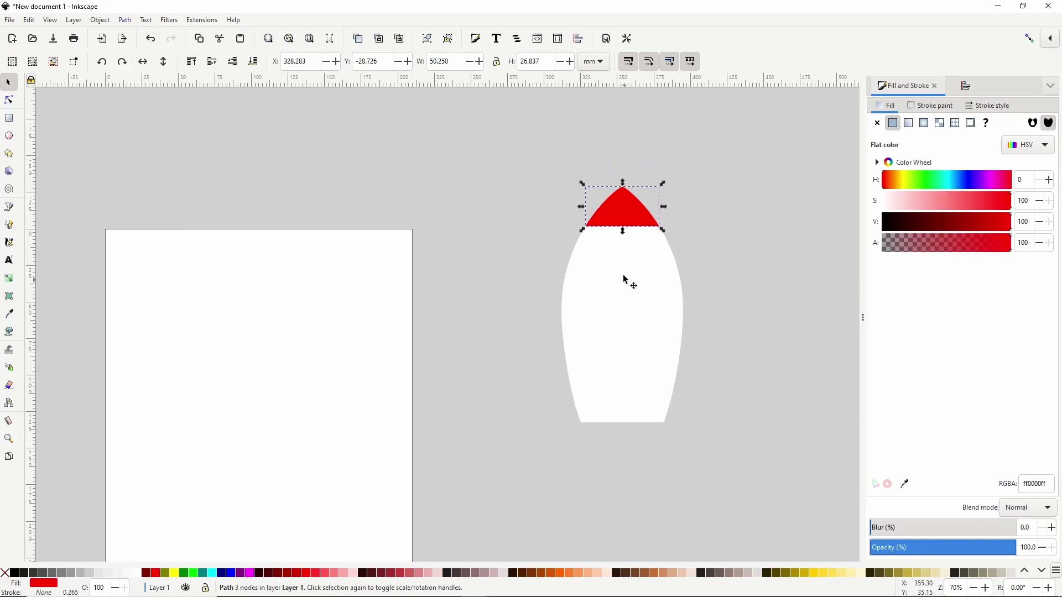
- Draw a circle about 43 mm across on the upper rocket body and fill it with dark gray 4d4d4dff
click(9, 135)
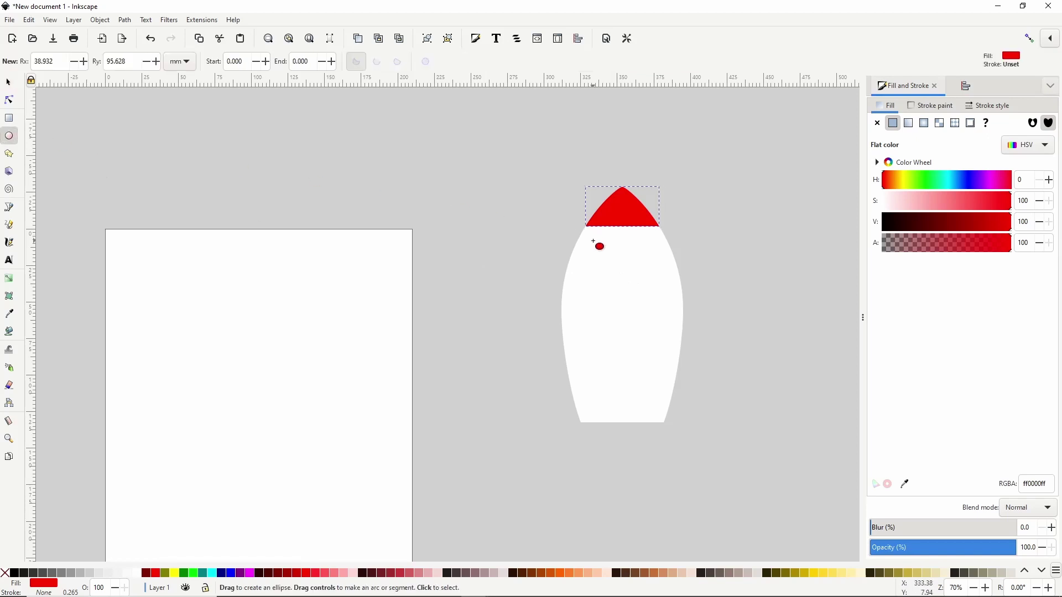
drag(595, 241, 658, 318)
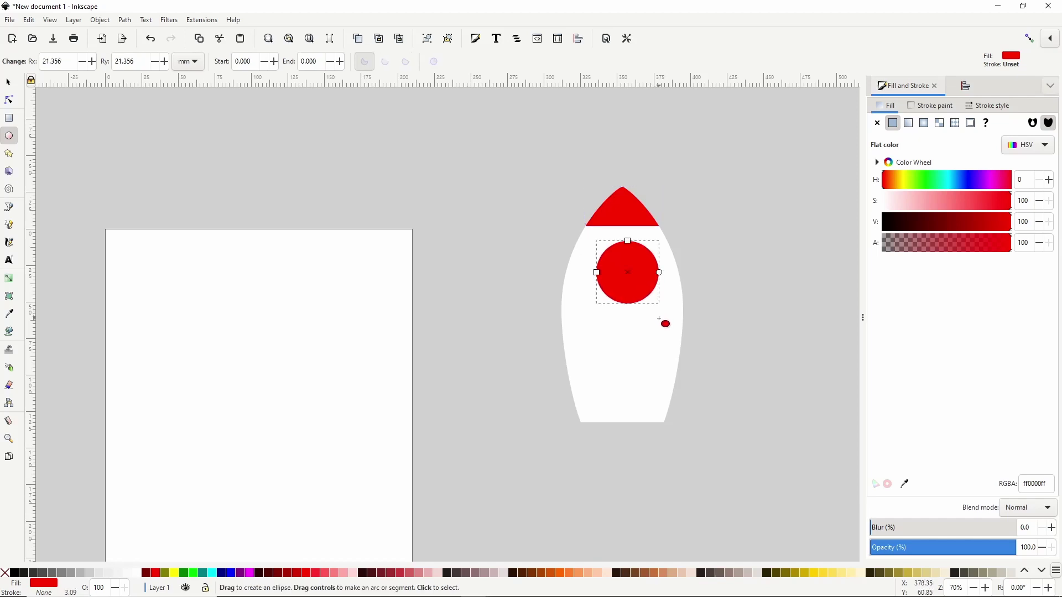
click(49, 574)
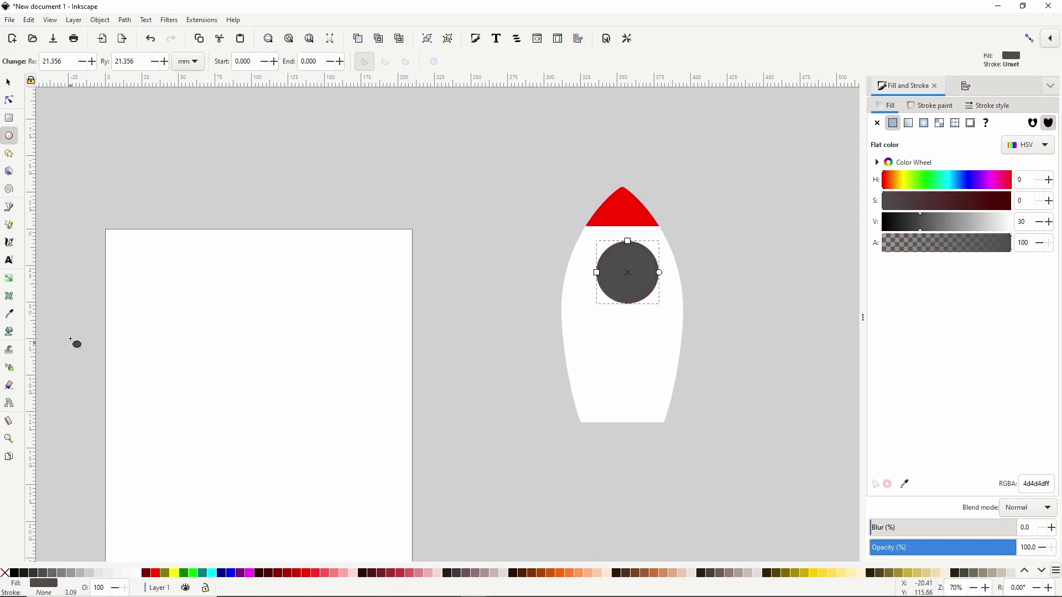
- Duplicate the gray circle, fill the copy with blue 008ce0ff and shrink it around its centre to about 32 mm across as window glass
click(9, 83)
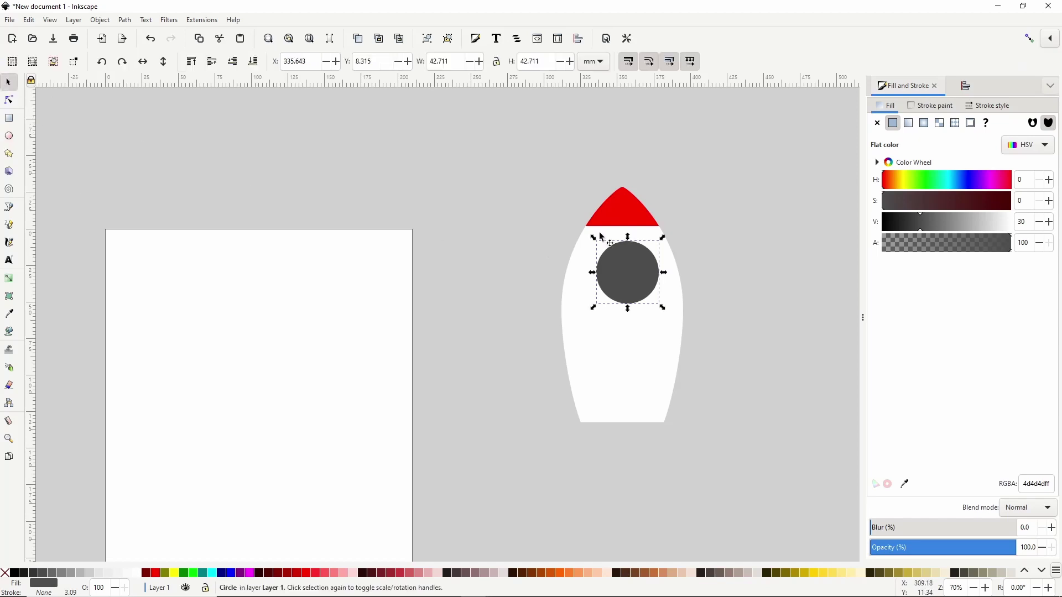
drag(893, 187, 1015, 202)
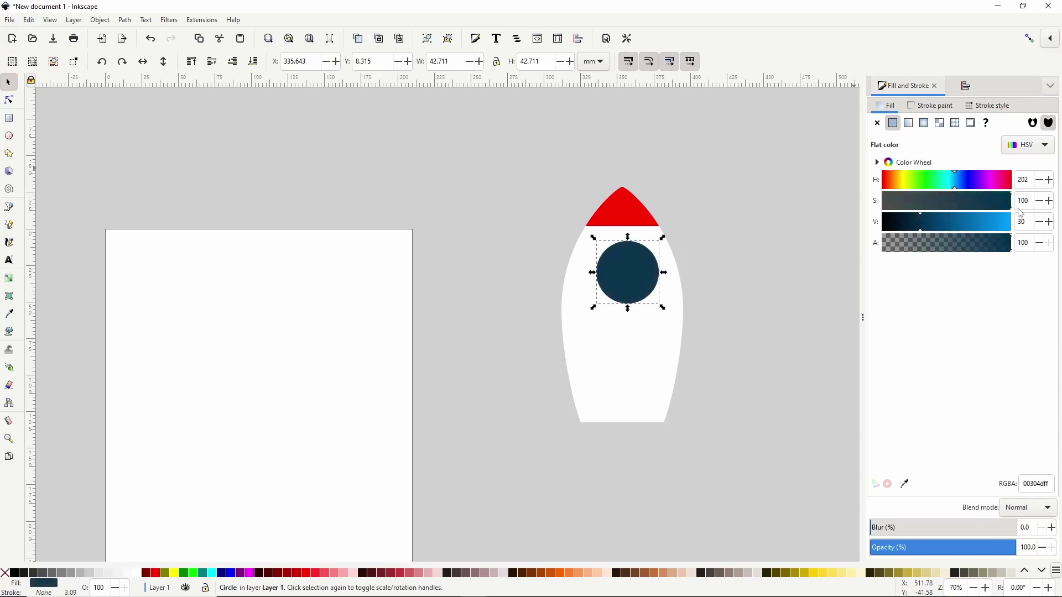
click(988, 224)
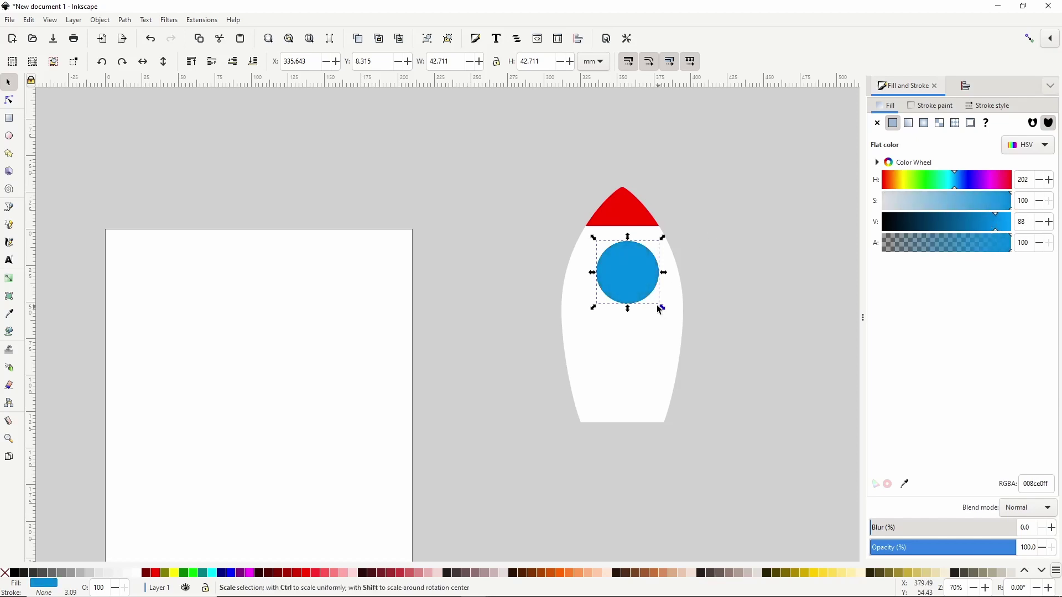
drag(661, 311, 653, 300)
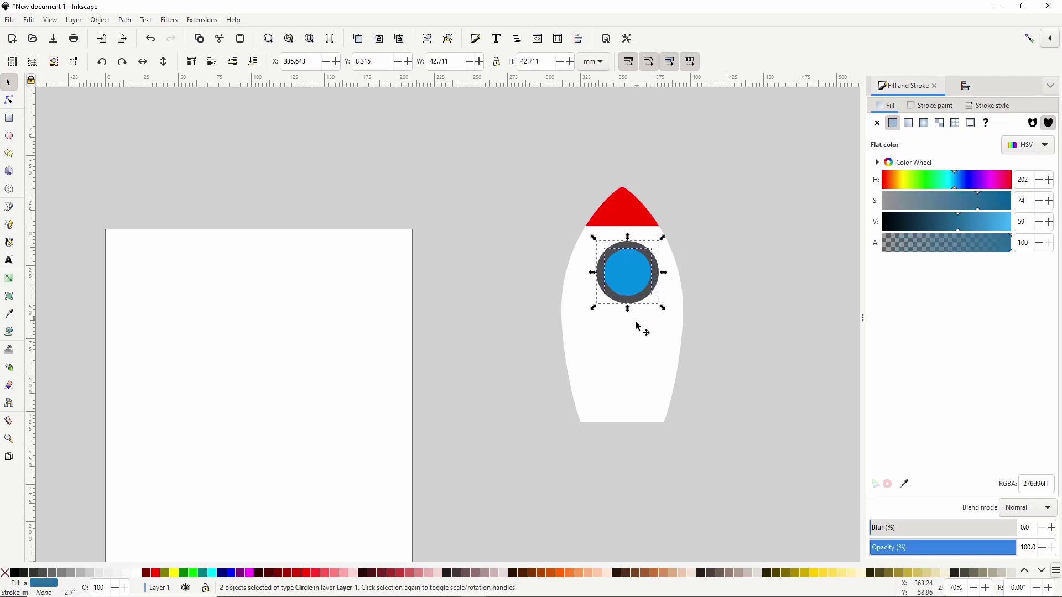
- Centre both window circles horizontally on the rocket body, aligning relative to the last selected object
key(ctrl+a)
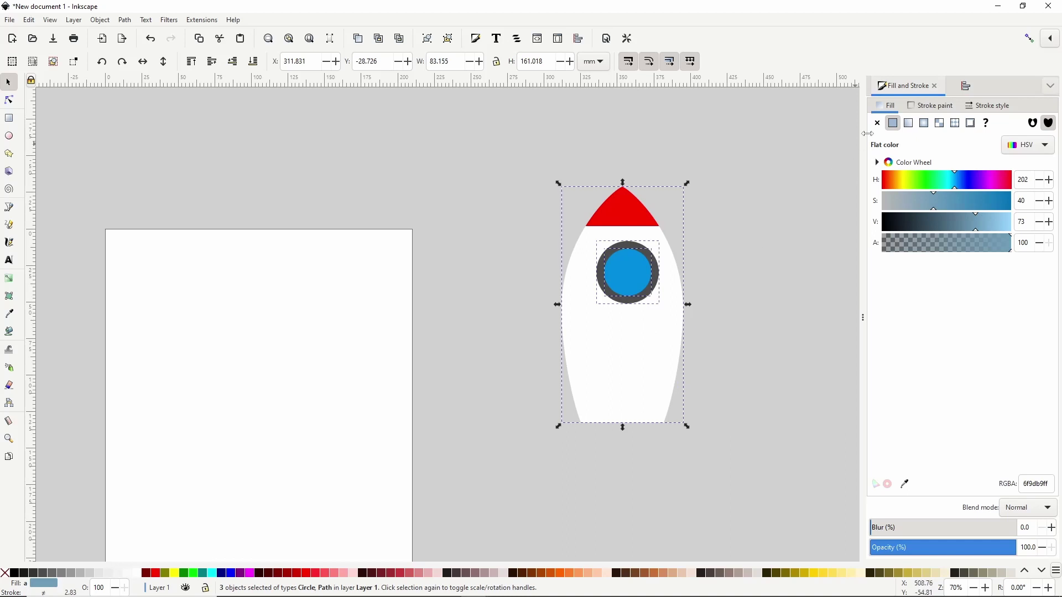
key(ctrl+shift+a)
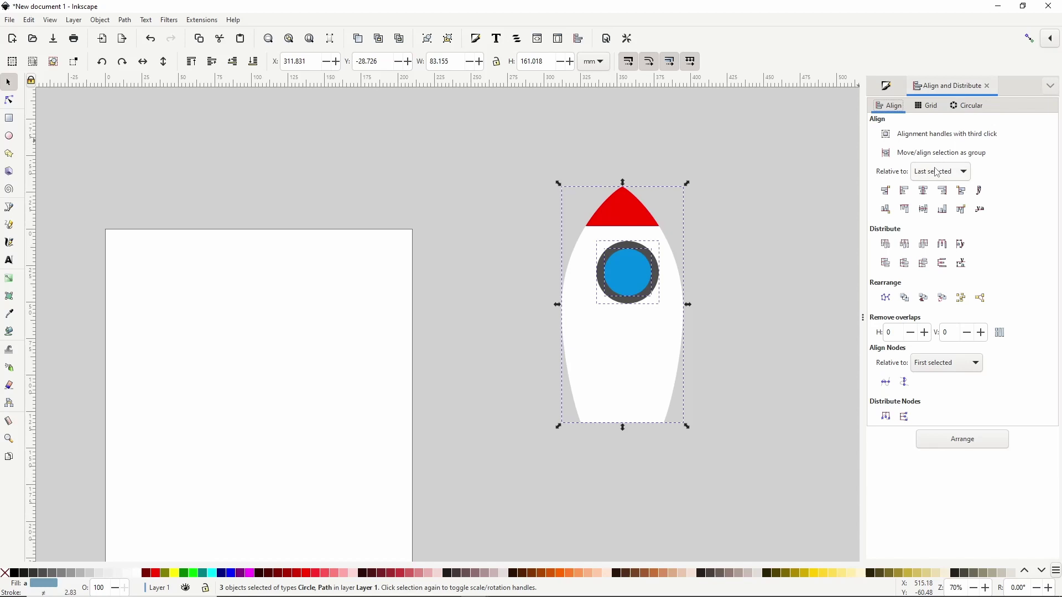
click(925, 191)
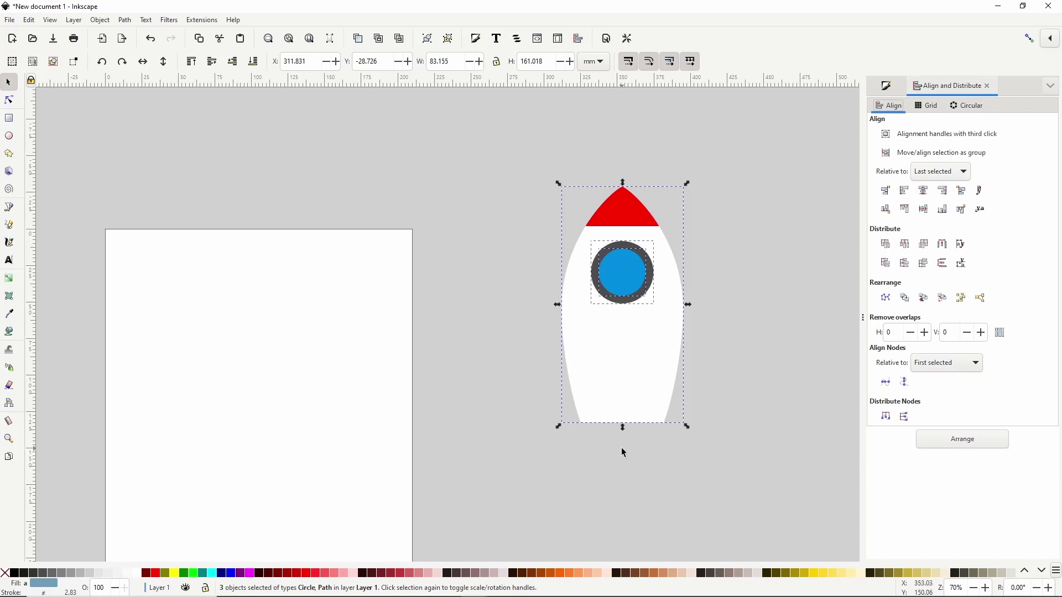
- Draw a rectangle about 56 by 12 mm across the rocket's lower edge and fill it with dark gray 4d4d4dff
click(8, 118)
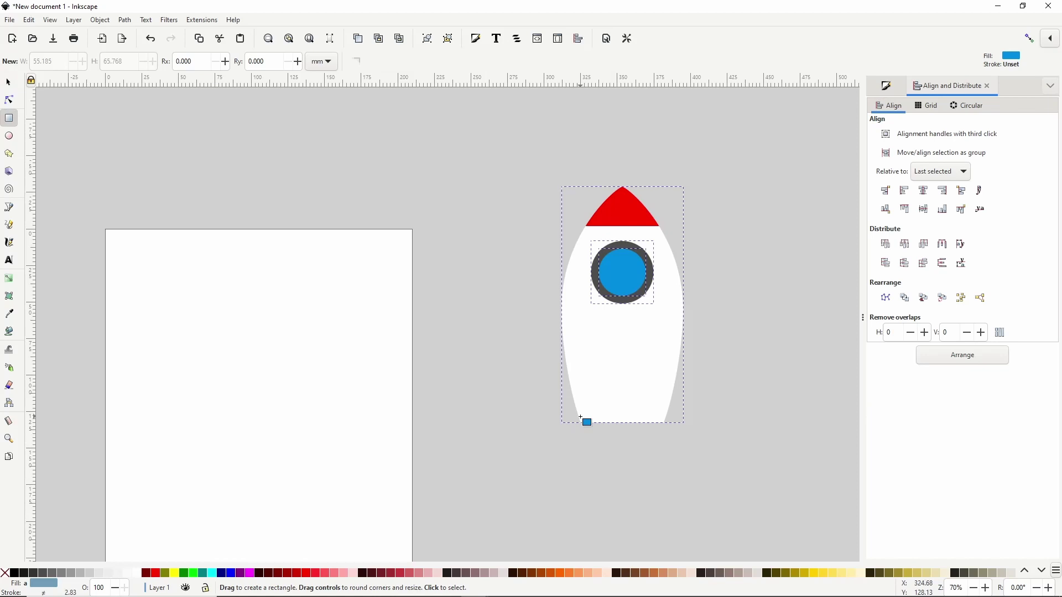
drag(581, 417, 663, 435)
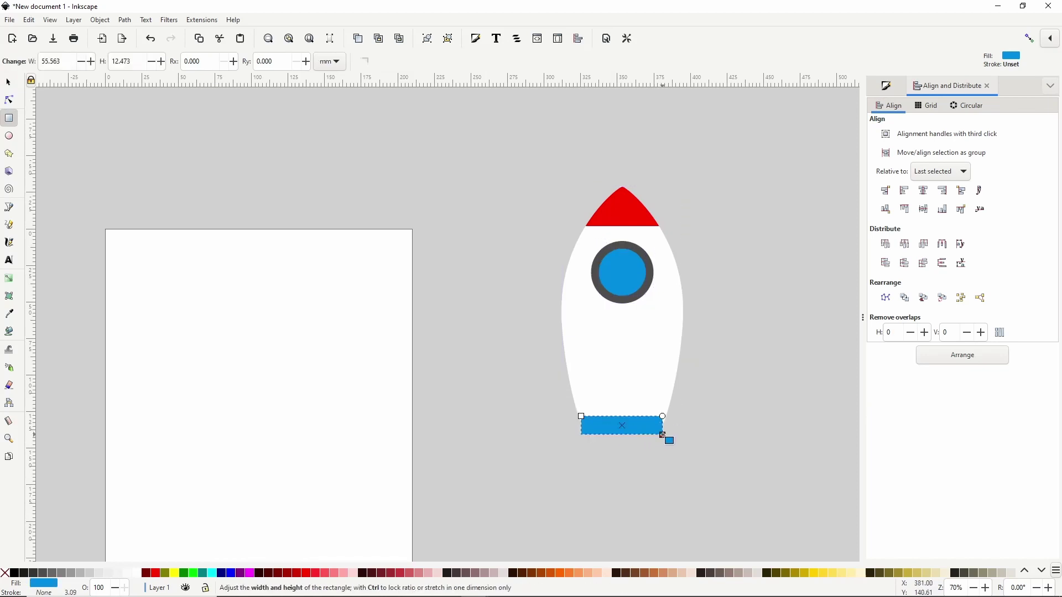
click(47, 576)
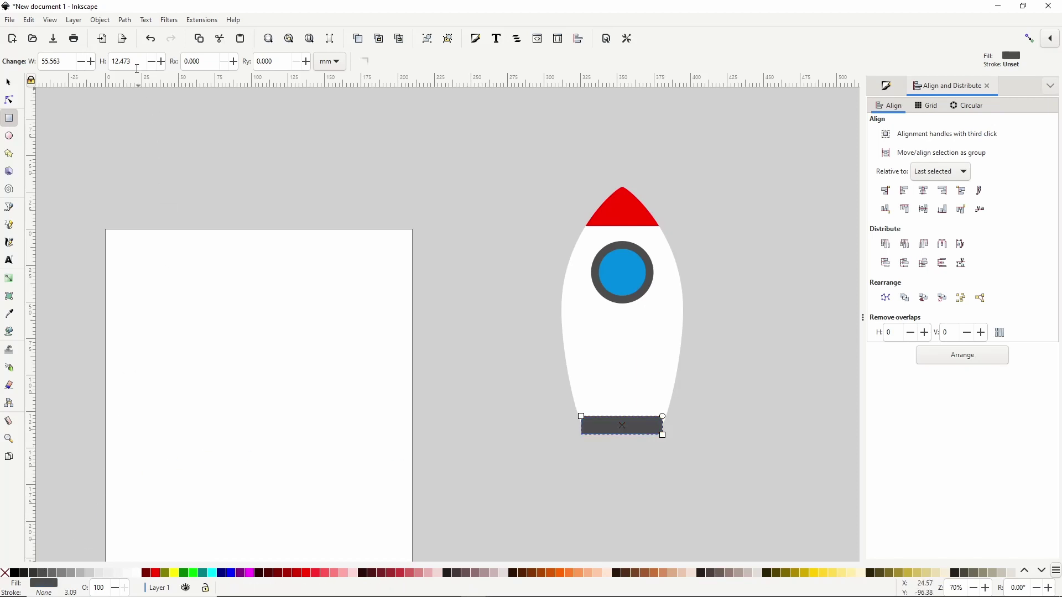
- Convert the gray rectangle to a path and scale its two lower nodes inward symmetrically to form a tapered nozzle
click(124, 21)
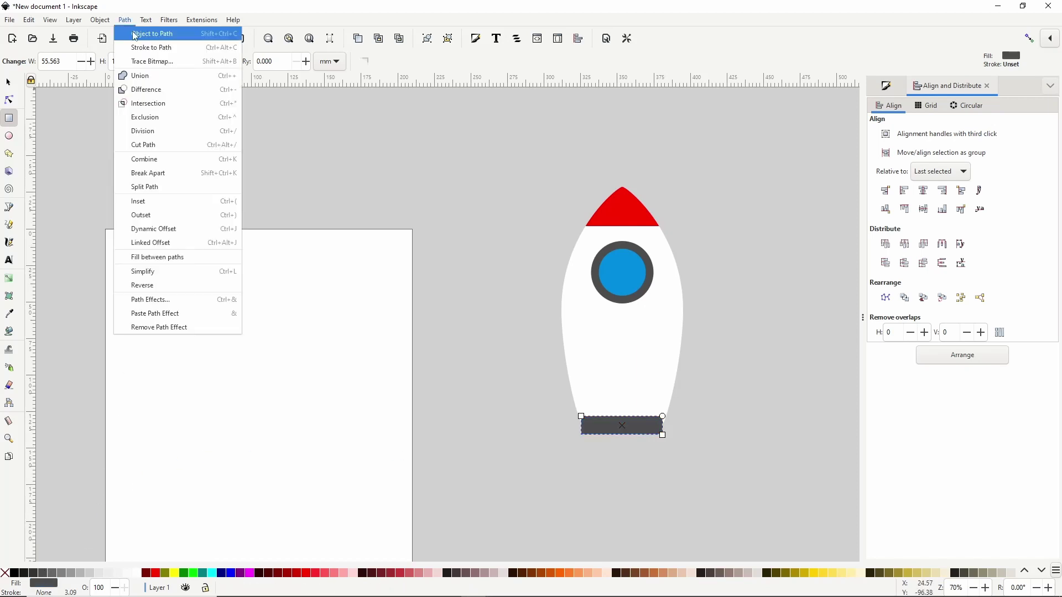
click(134, 34)
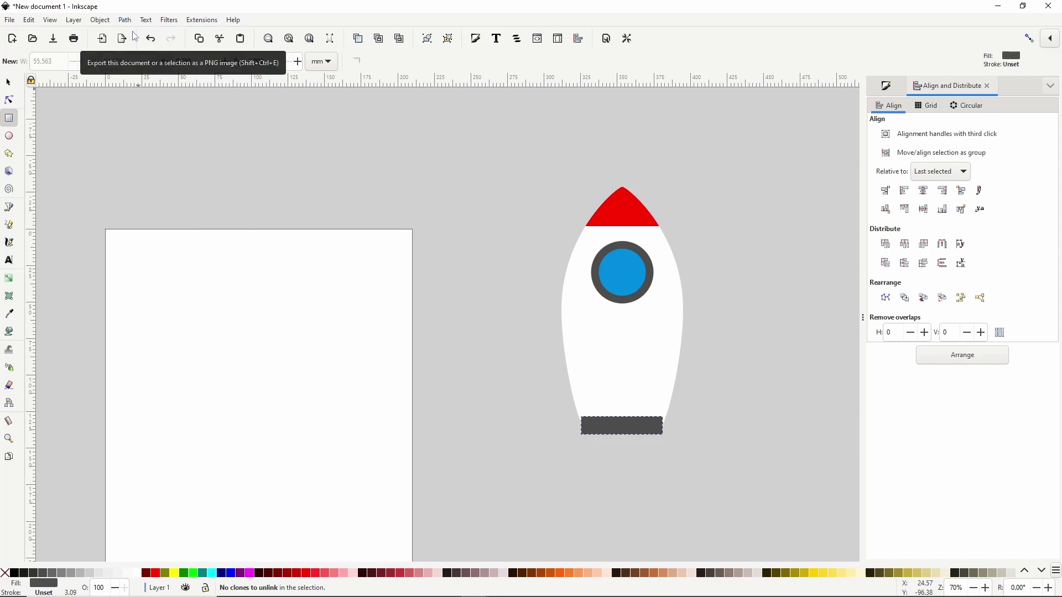
click(9, 100)
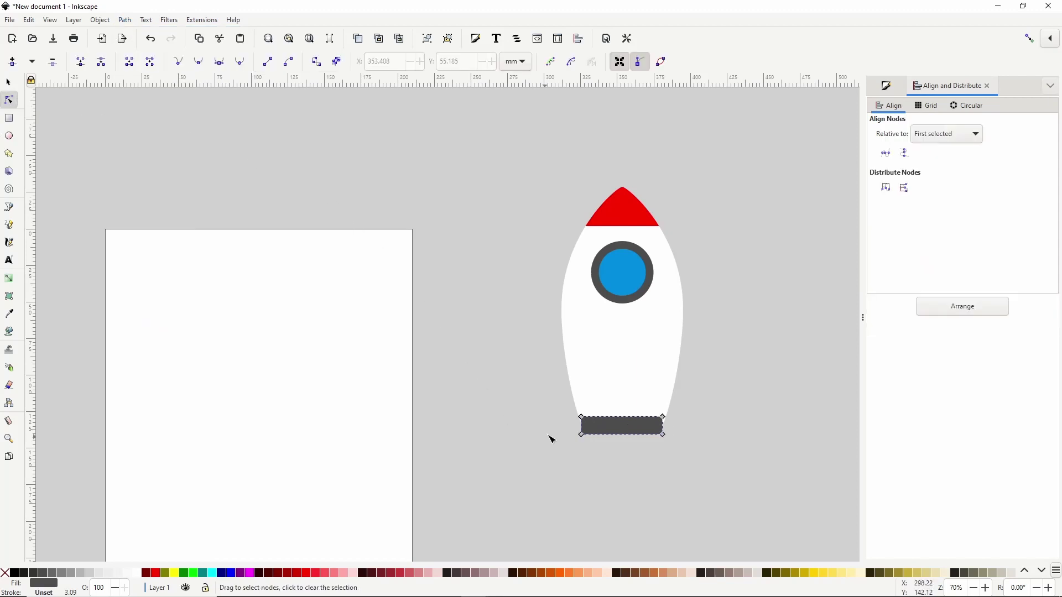
drag(550, 430, 664, 439)
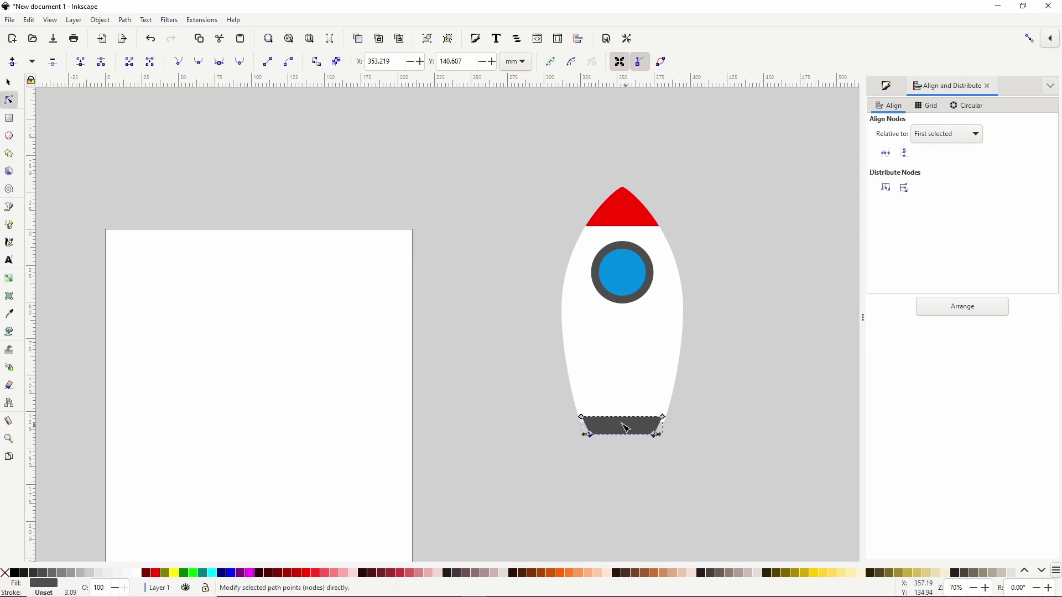
- Lower the gray nozzle behind the rocket body and centre it horizontally on the body
click(12, 86)
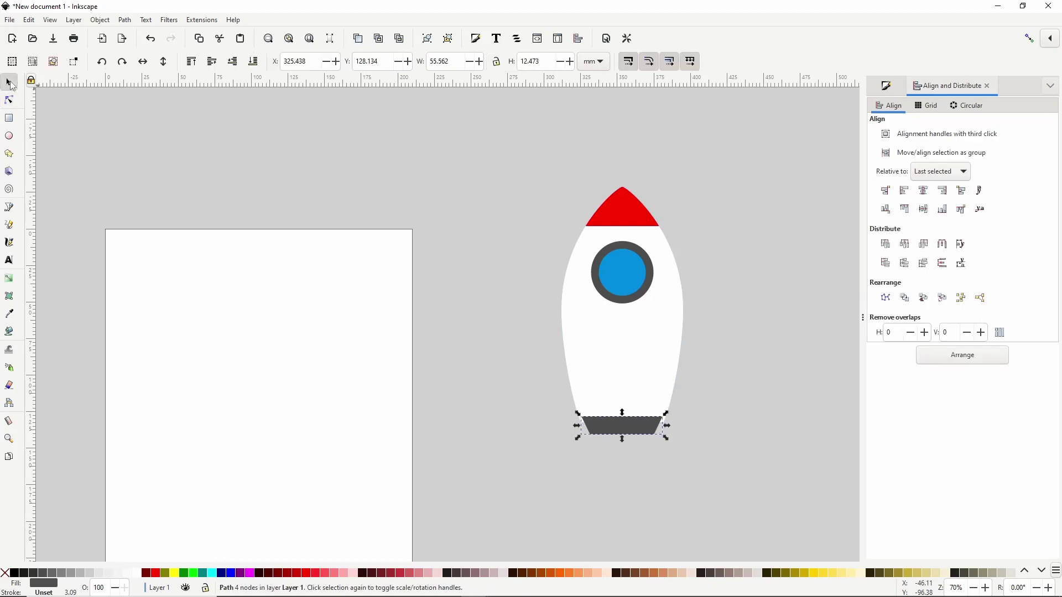
click(239, 62)
shift+click(595, 301)
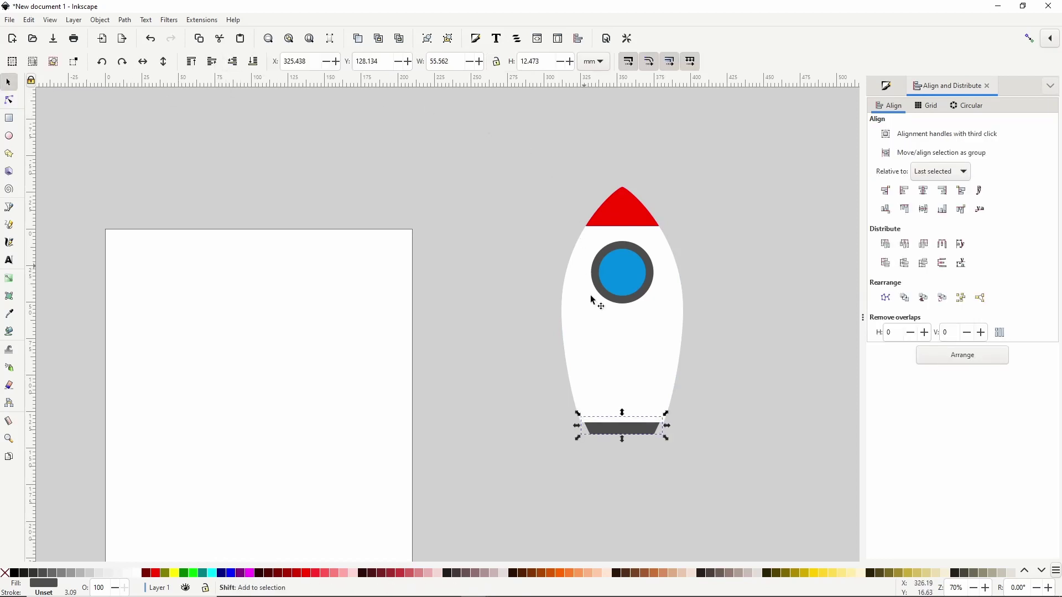
click(924, 194)
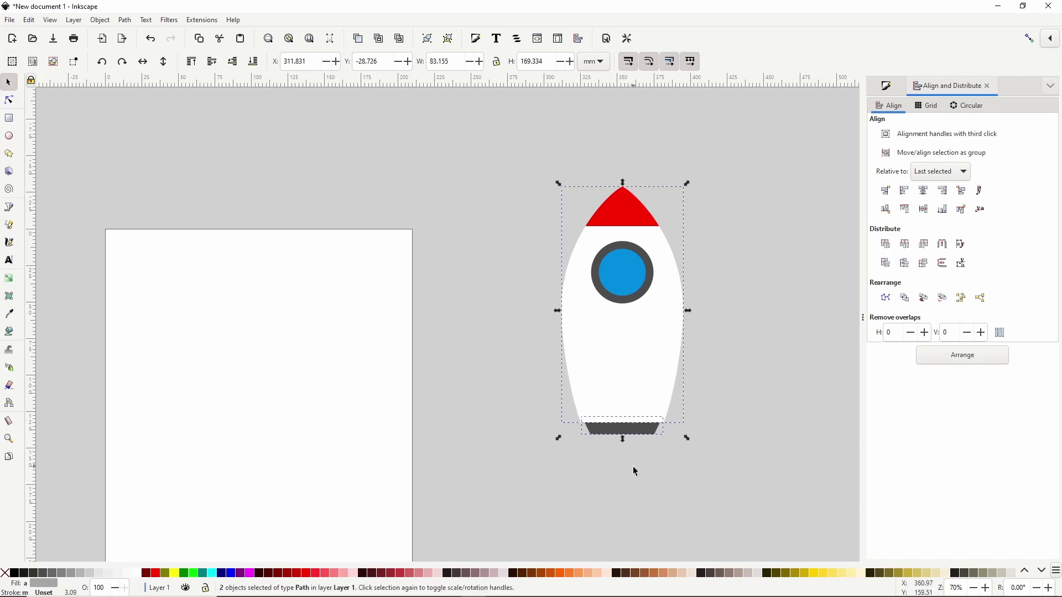
- Draw a vertical ellipse about 42 by 77 mm over the nozzle and fill it with orange f49803ff
click(8, 135)
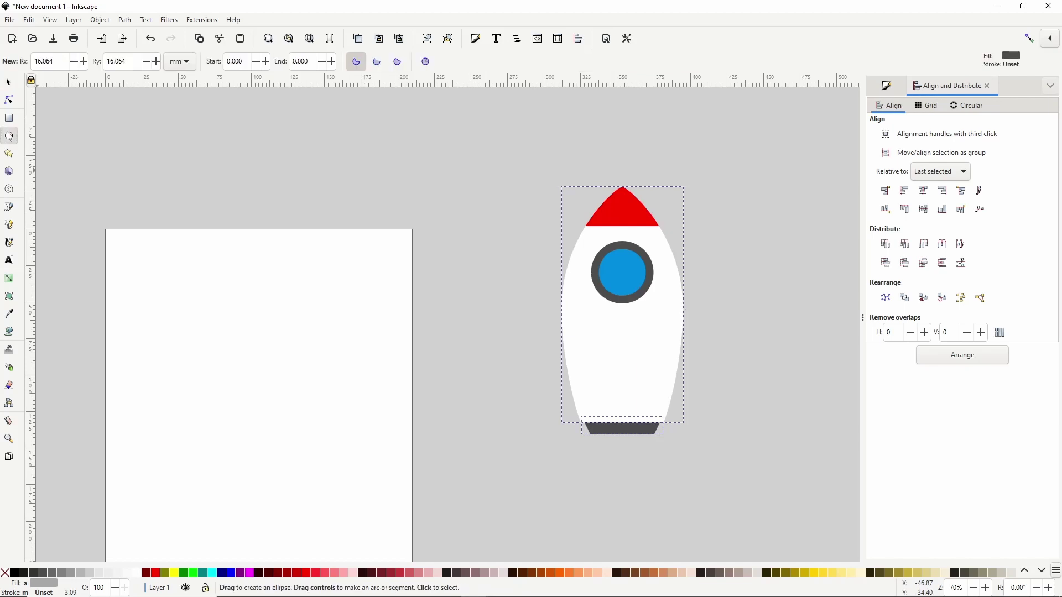
drag(594, 393, 656, 509)
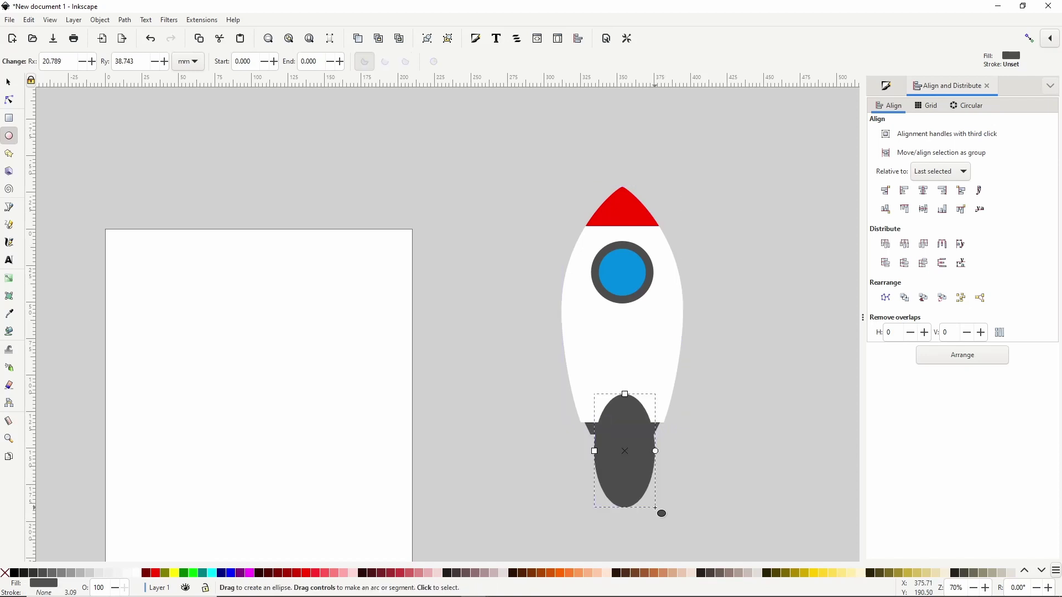
click(886, 86)
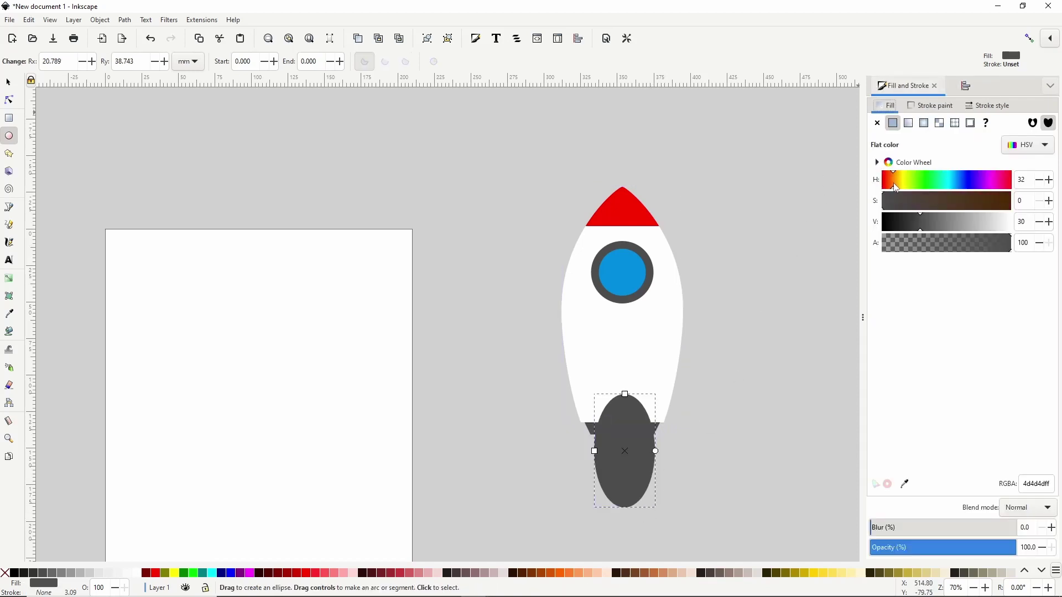
drag(901, 202, 1008, 228)
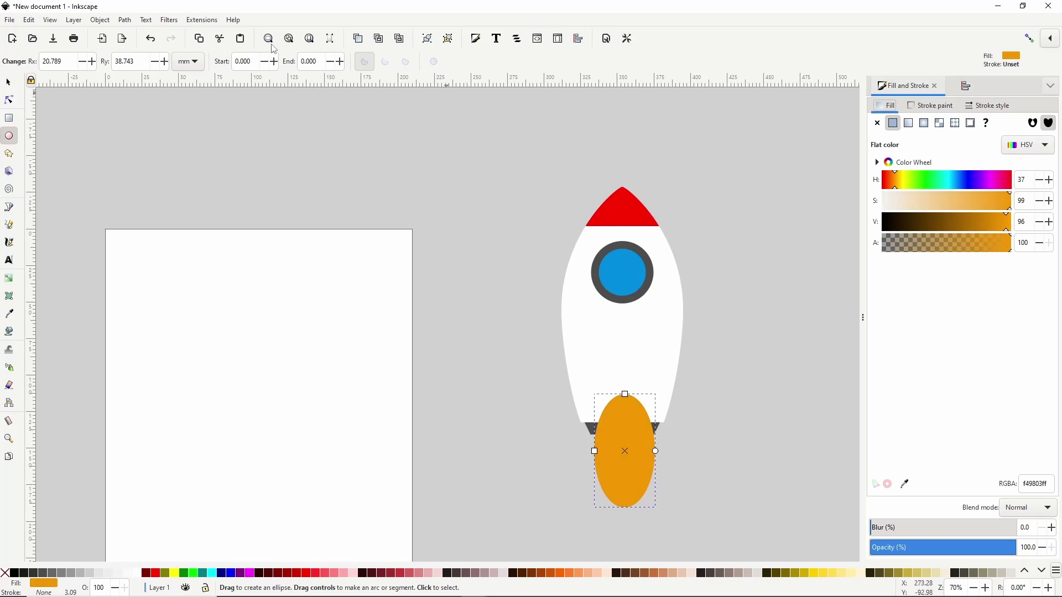
- Convert the orange ellipse to a path, shorten its bottom node's handles and move that node down slightly to make a pointed flame
click(125, 22)
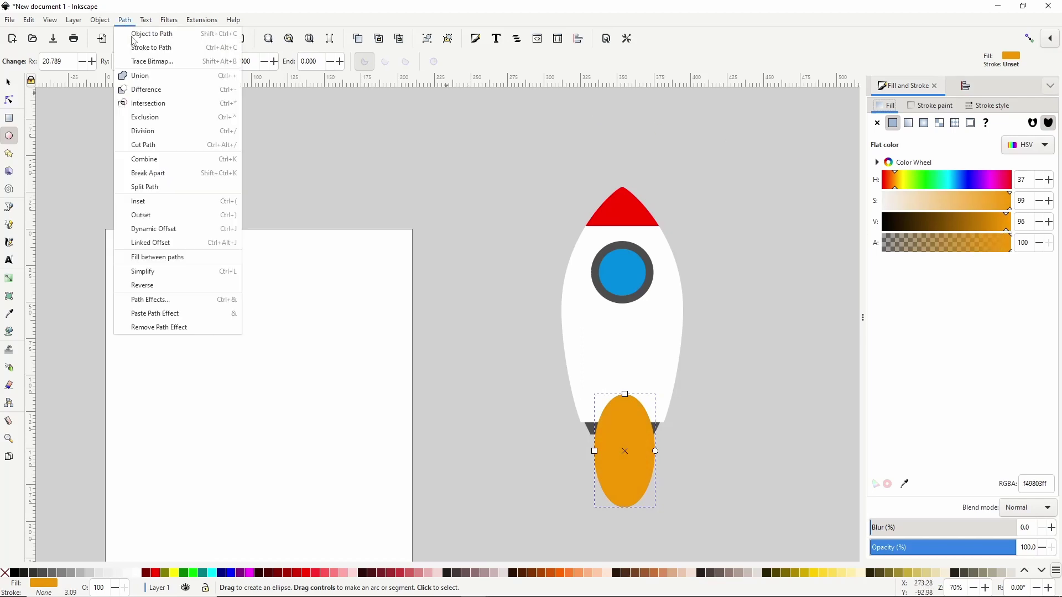
click(134, 35)
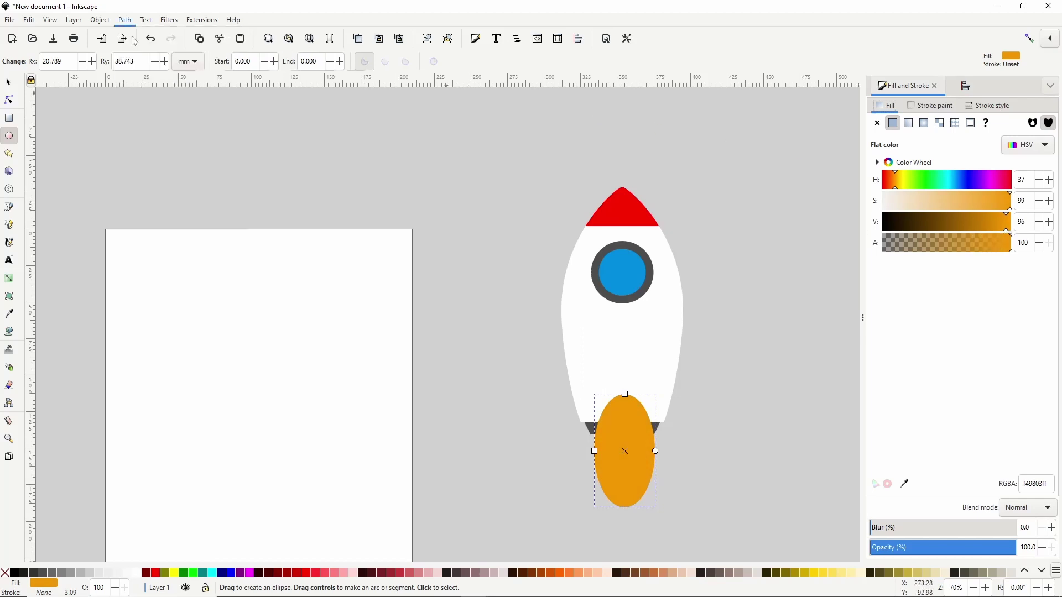
click(8, 101)
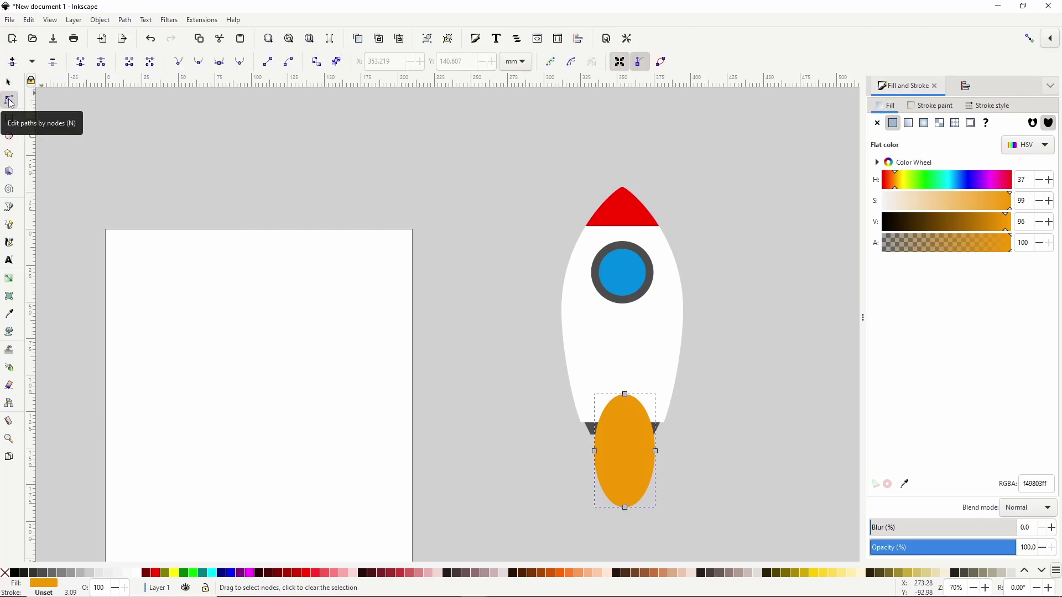
click(625, 507)
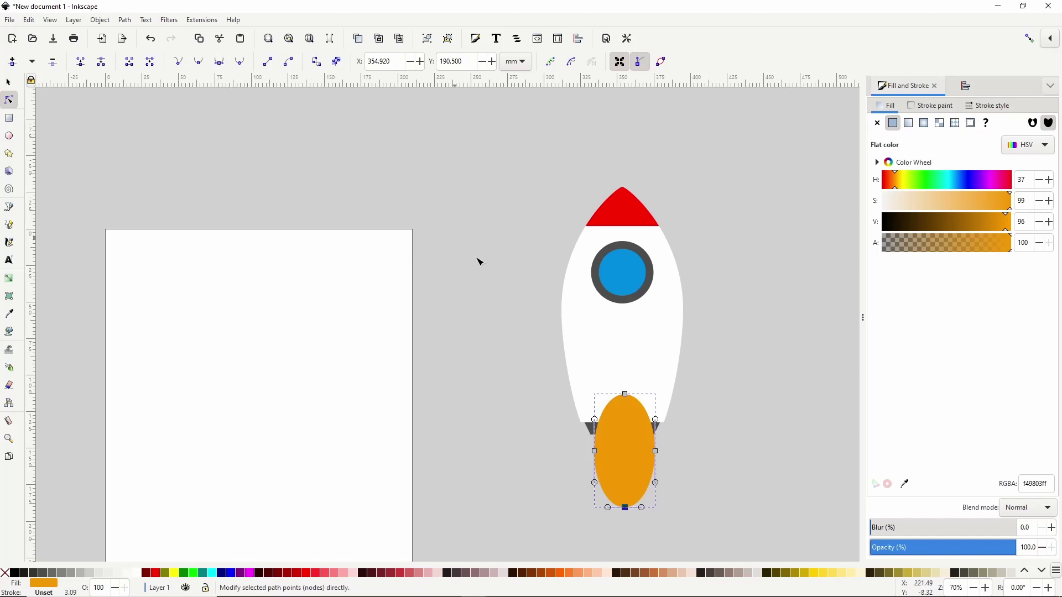
drag(645, 510, 627, 516)
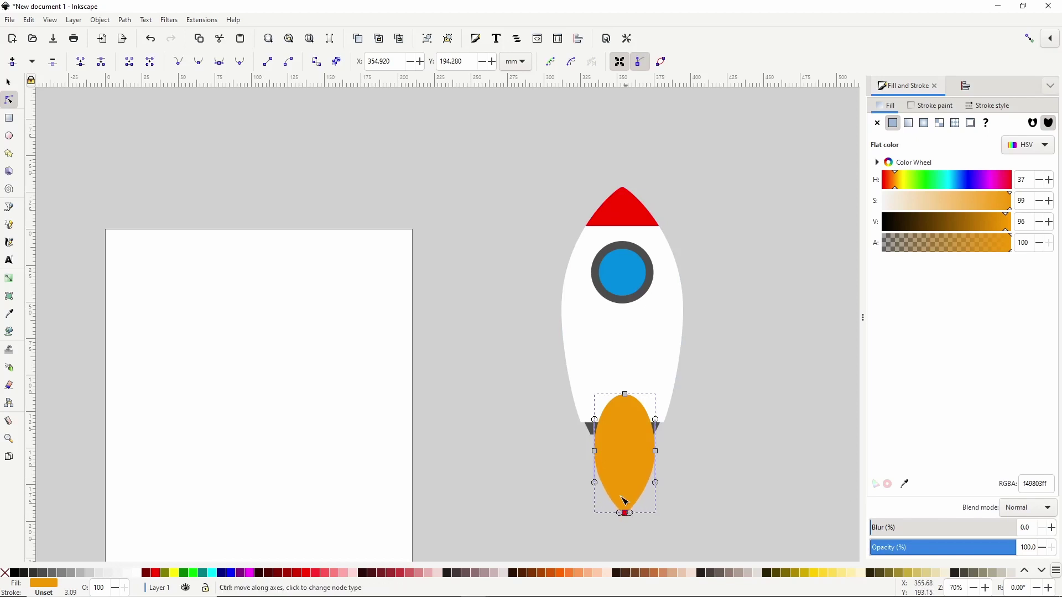
- Change the selected flame shape's fill to pale yellow f4de77ff with hue 49 and saturation 51
click(16, 87)
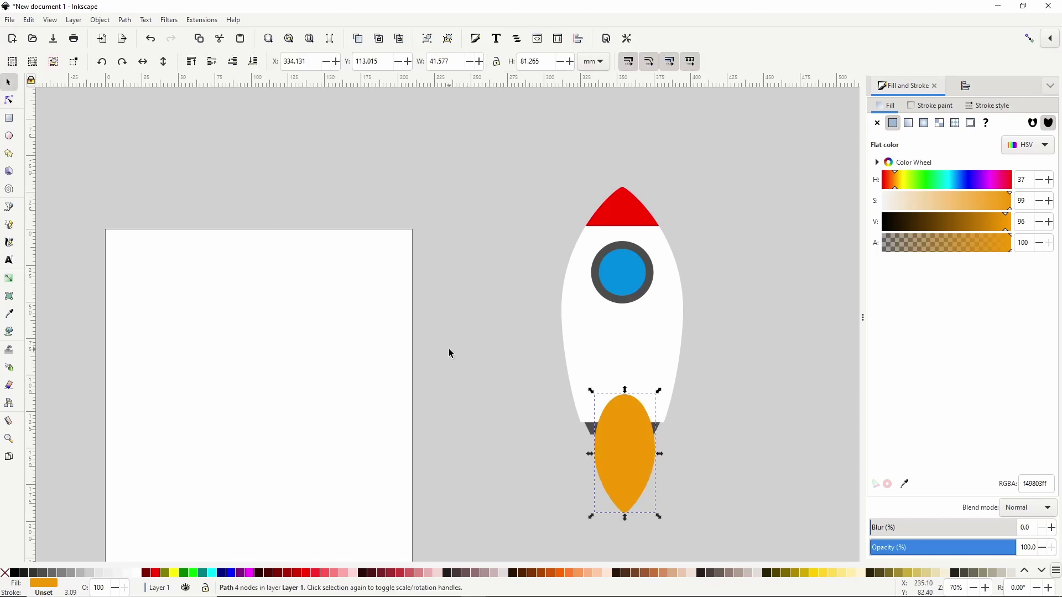
drag(895, 187, 903, 190)
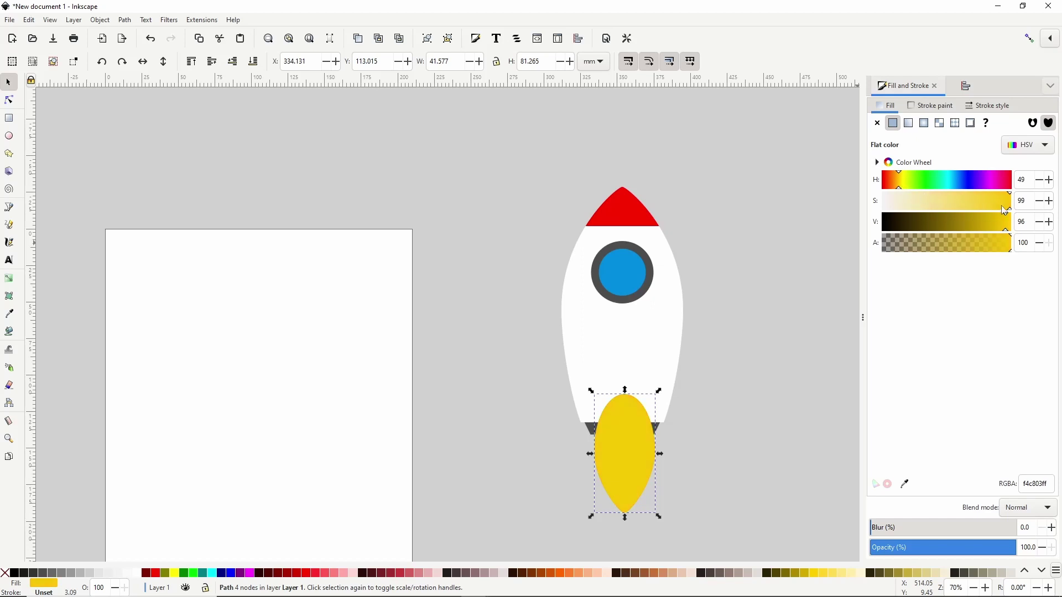
drag(983, 205, 947, 198)
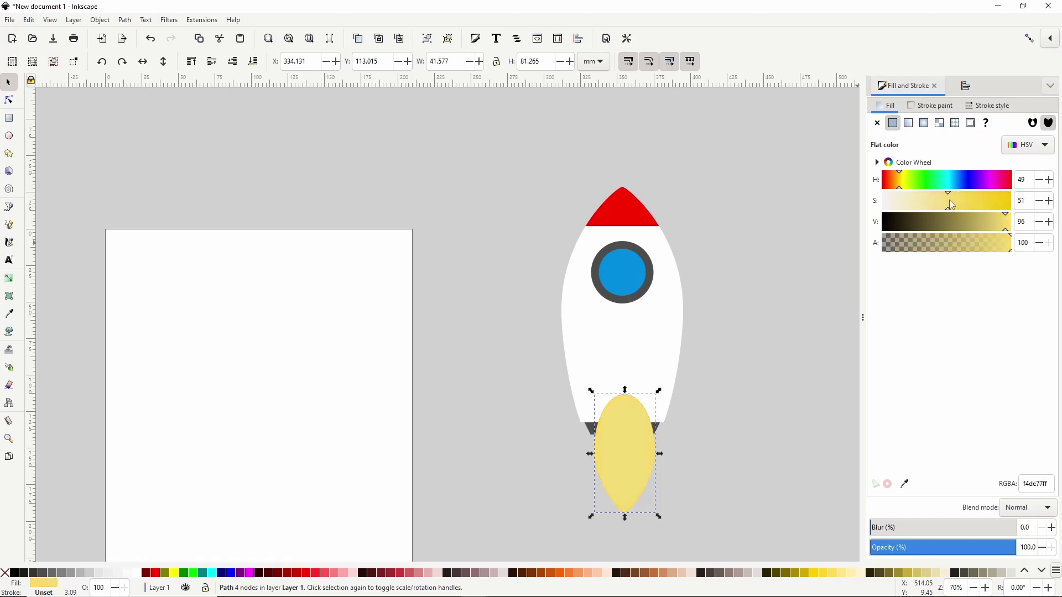
- Raise the yellow flame's brightness value to 98 and shrink it about its centre to about 33 by 64 mm
click(1009, 231)
drag(660, 516, 652, 511)
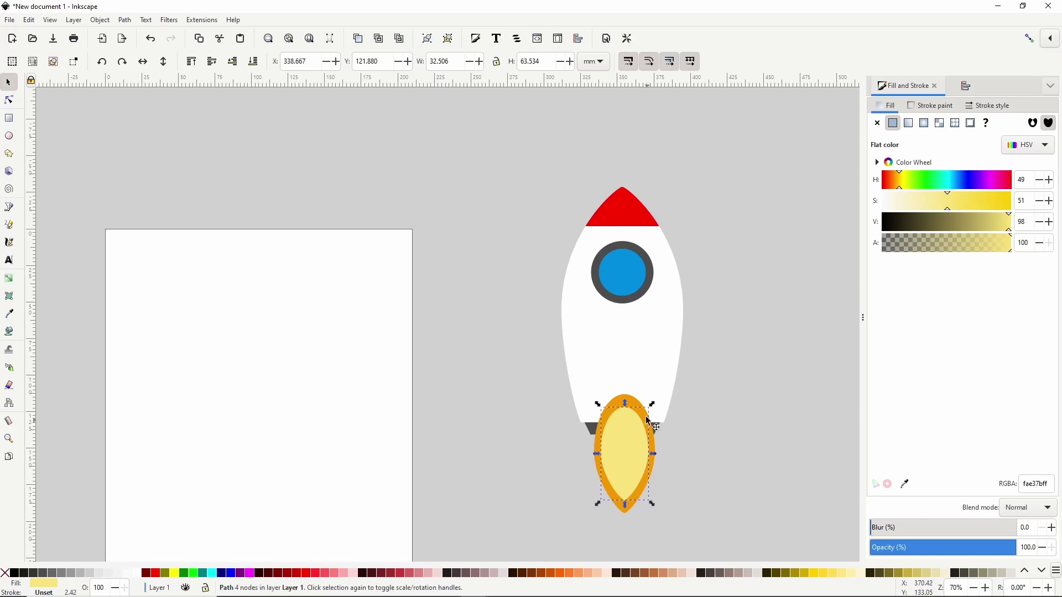
- Send both flame shapes behind the nozzle and centre them horizontally on the white rocket body
shift+click(636, 402)
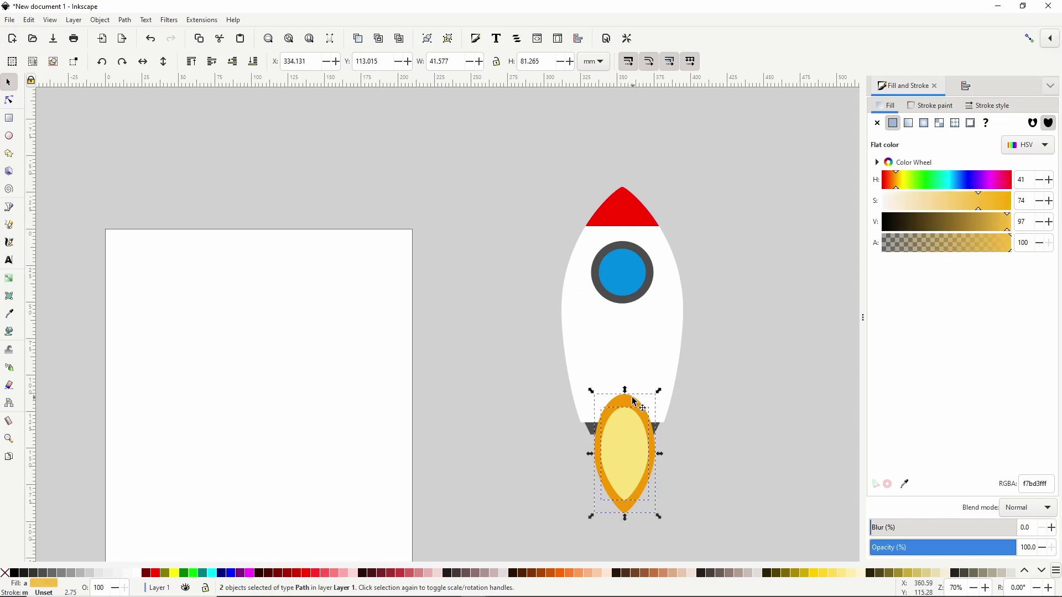
click(250, 63)
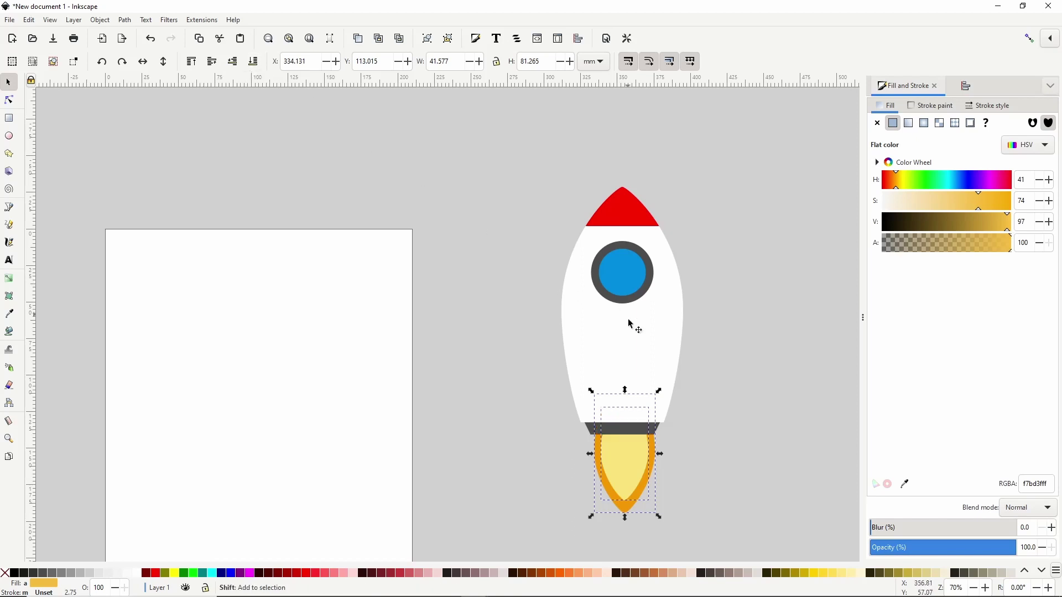
shift+click(631, 337)
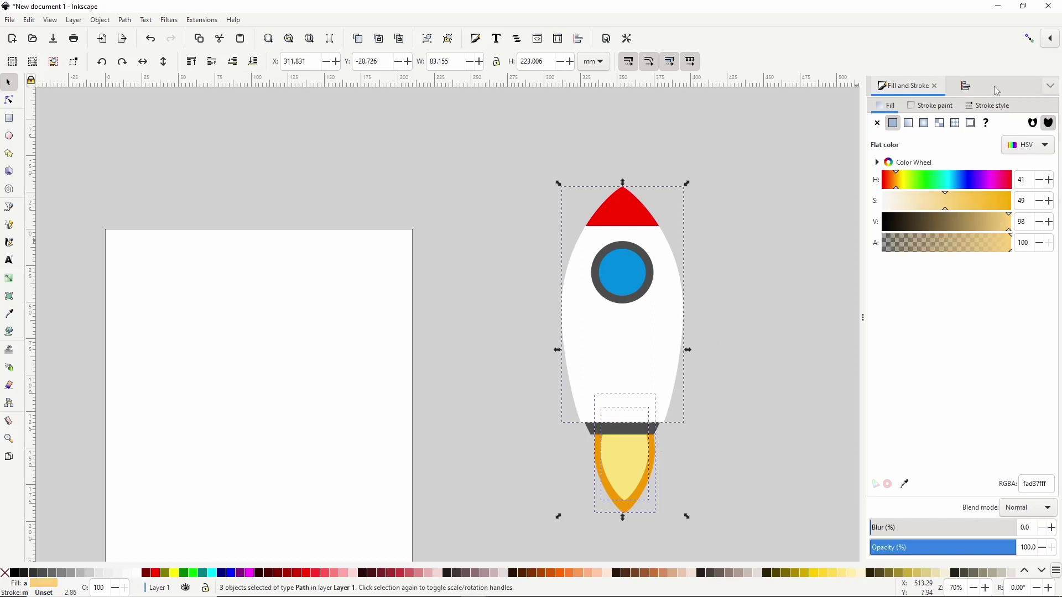
click(974, 87)
click(930, 193)
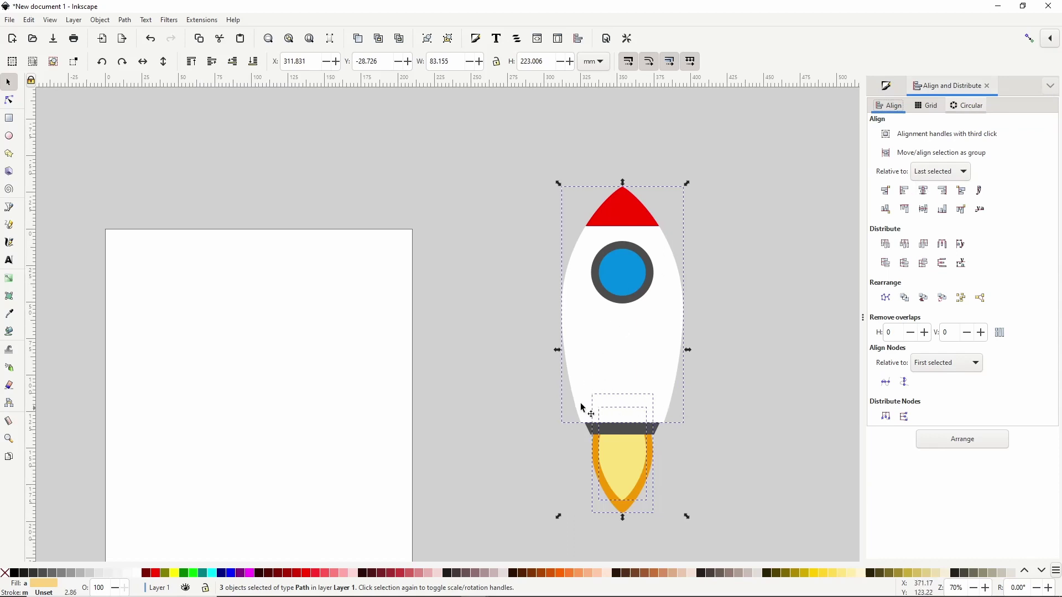
- Draw a closed triangular fin on the rocket body's lower left edge, with no stroke and a red fill
click(8, 208)
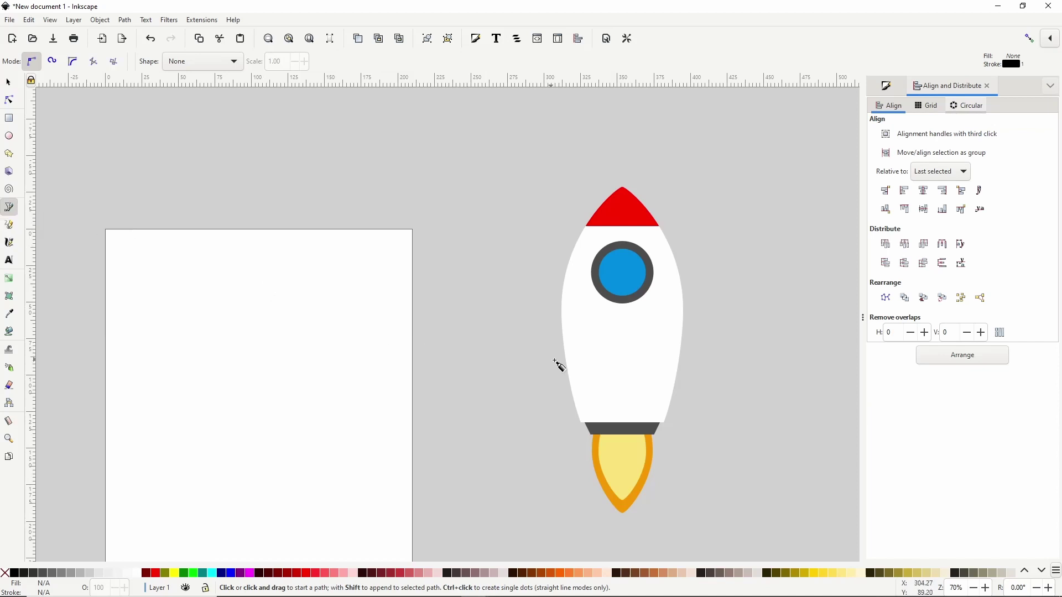
click(572, 362)
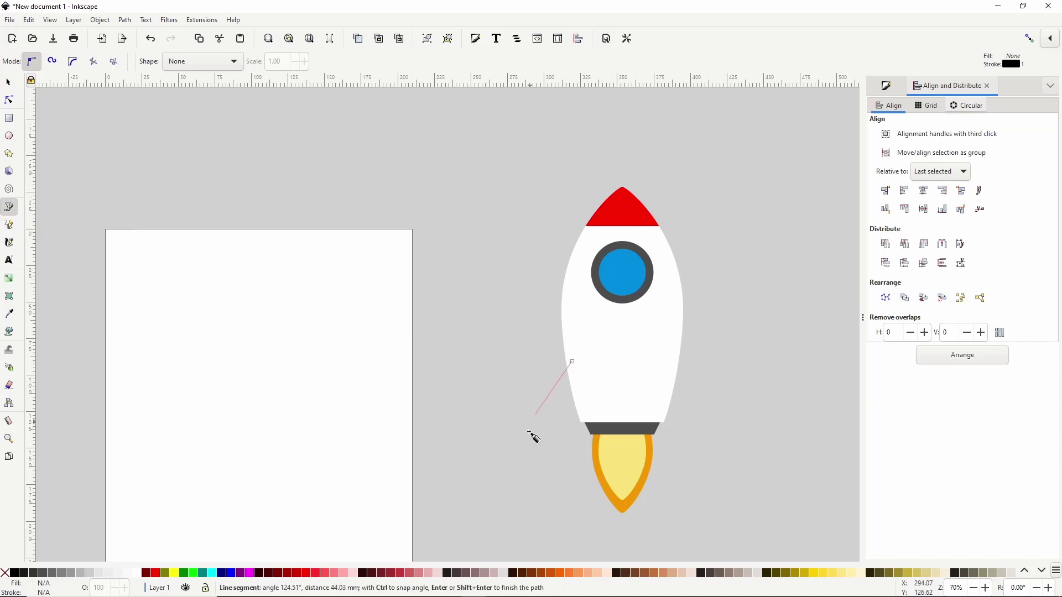
click(515, 474)
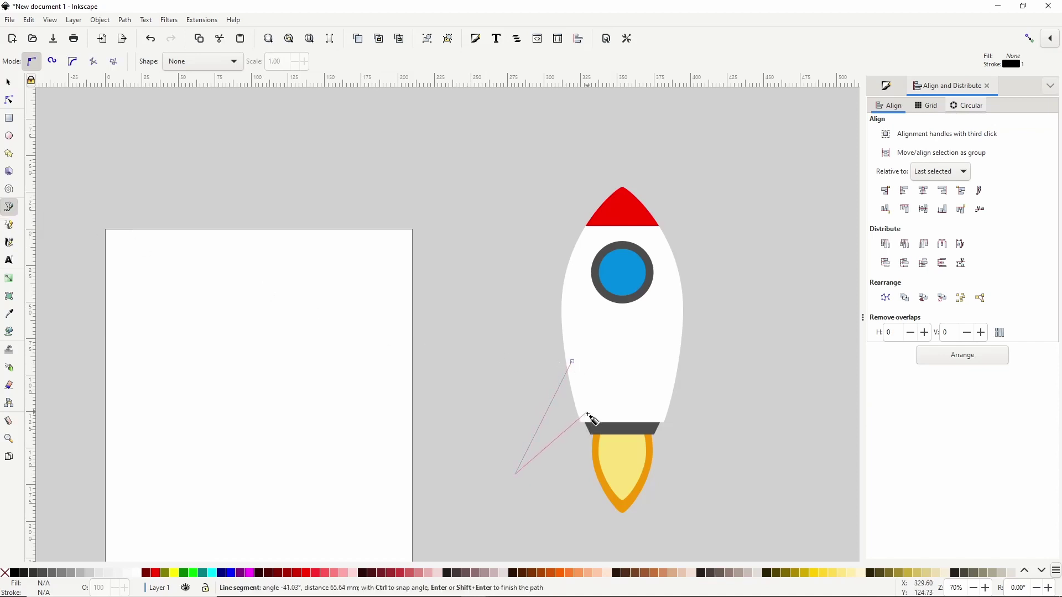
click(587, 413)
click(574, 362)
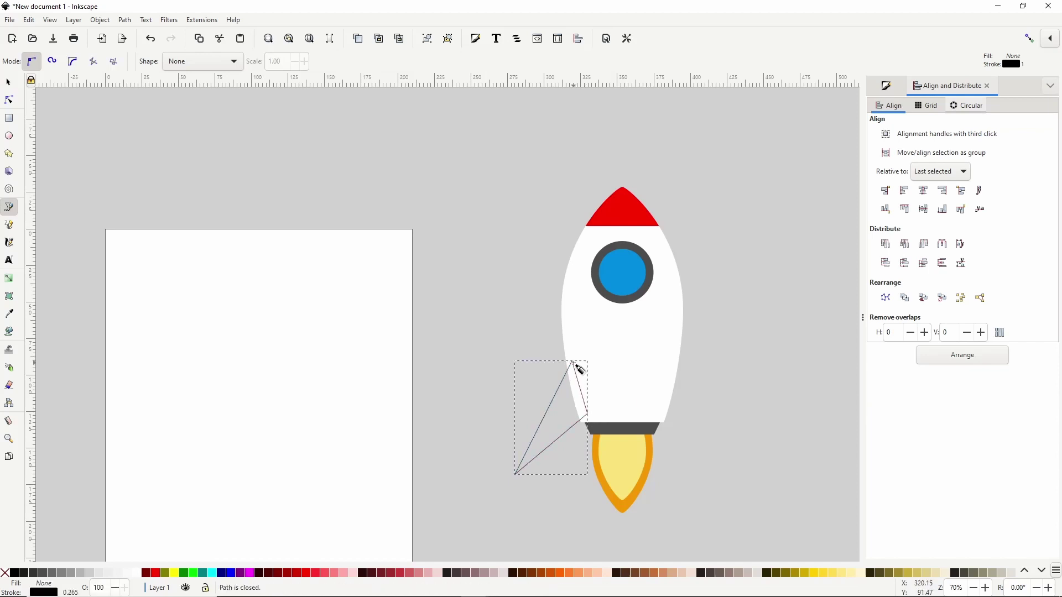
shift+click(6, 573)
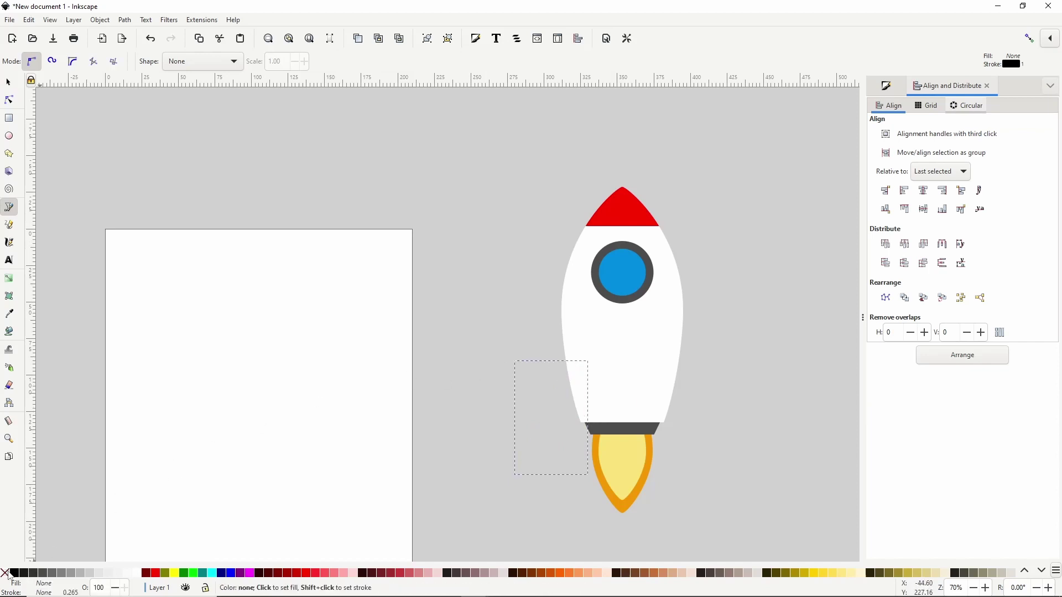
click(156, 574)
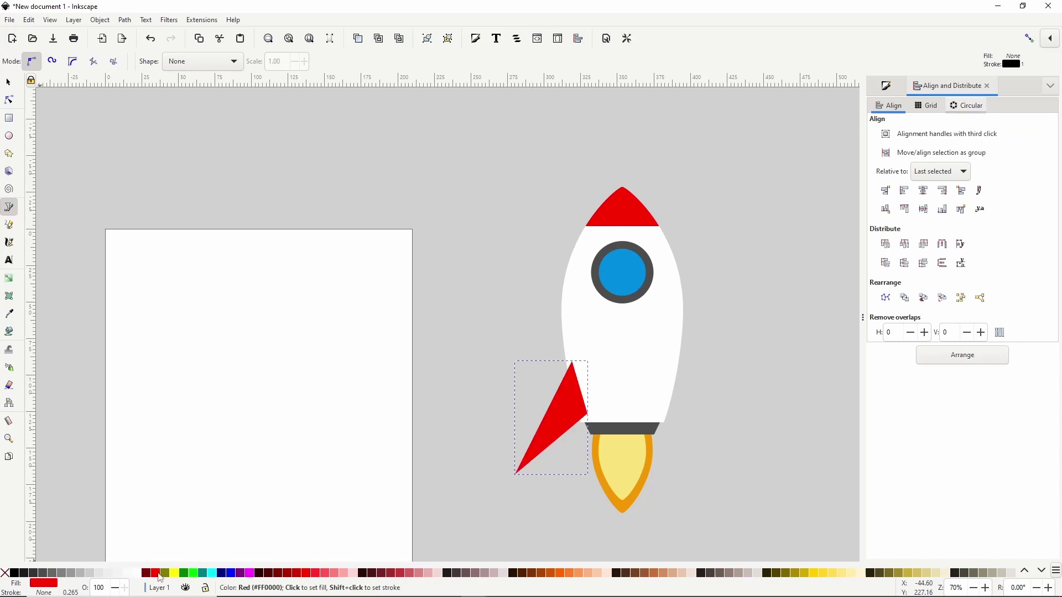
- Make the fin's outer tip node symmetric and shorten its handles so the tip is only slightly rounded
click(14, 102)
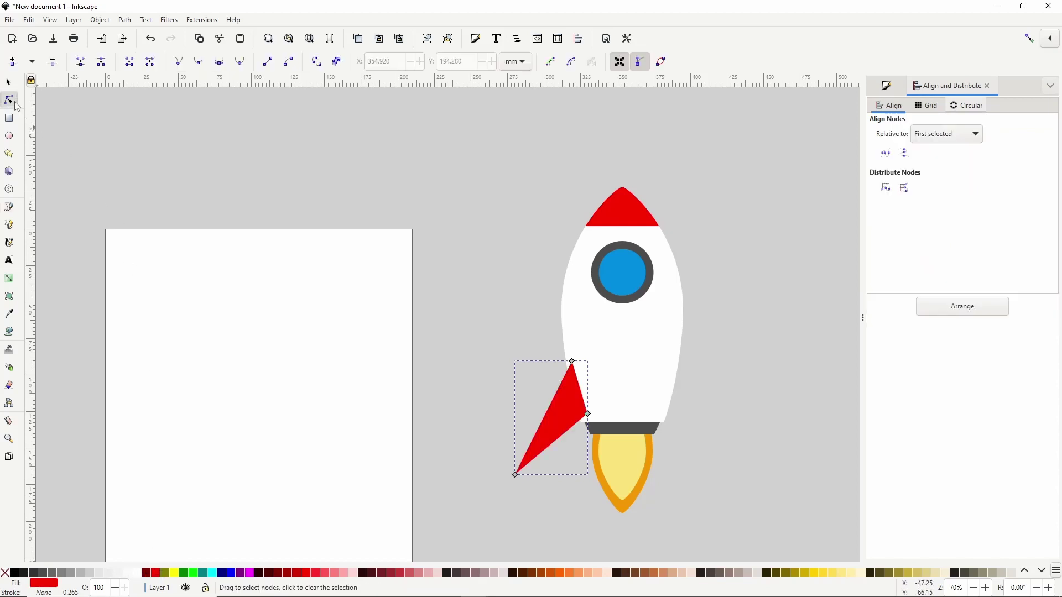
click(516, 476)
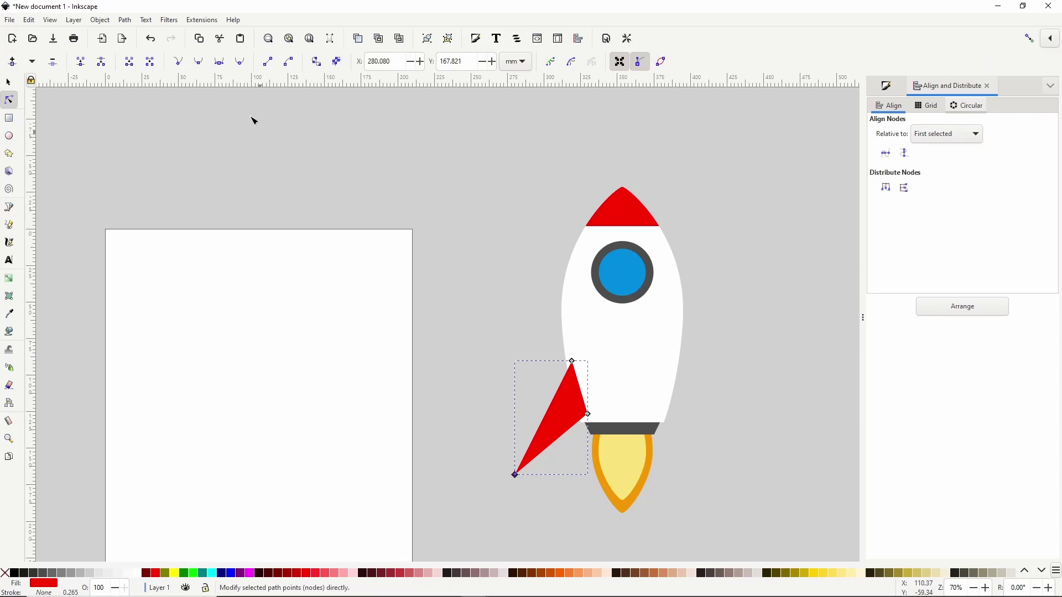
click(223, 65)
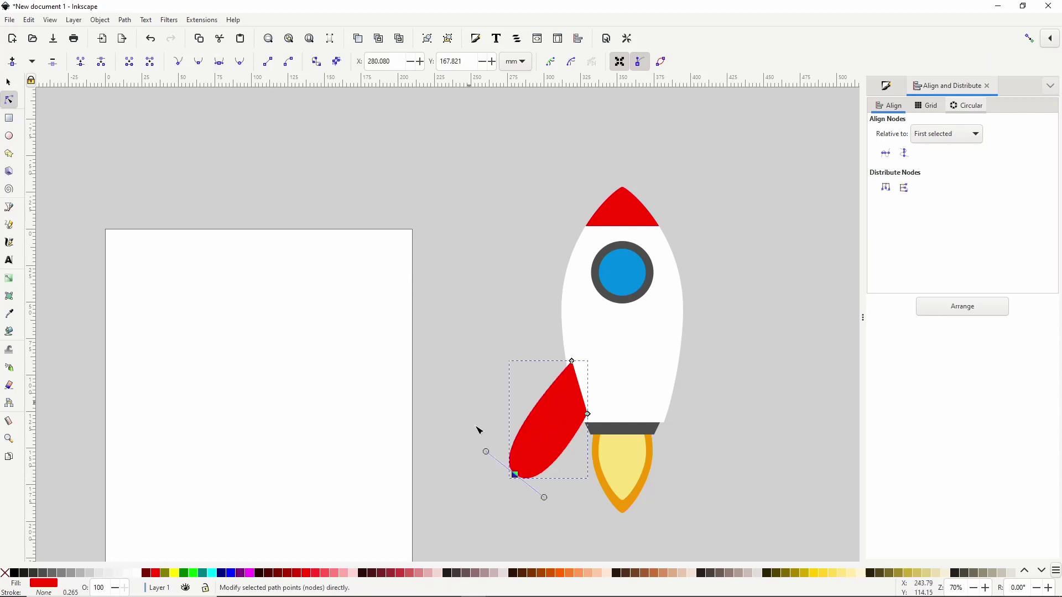
drag(544, 497, 518, 477)
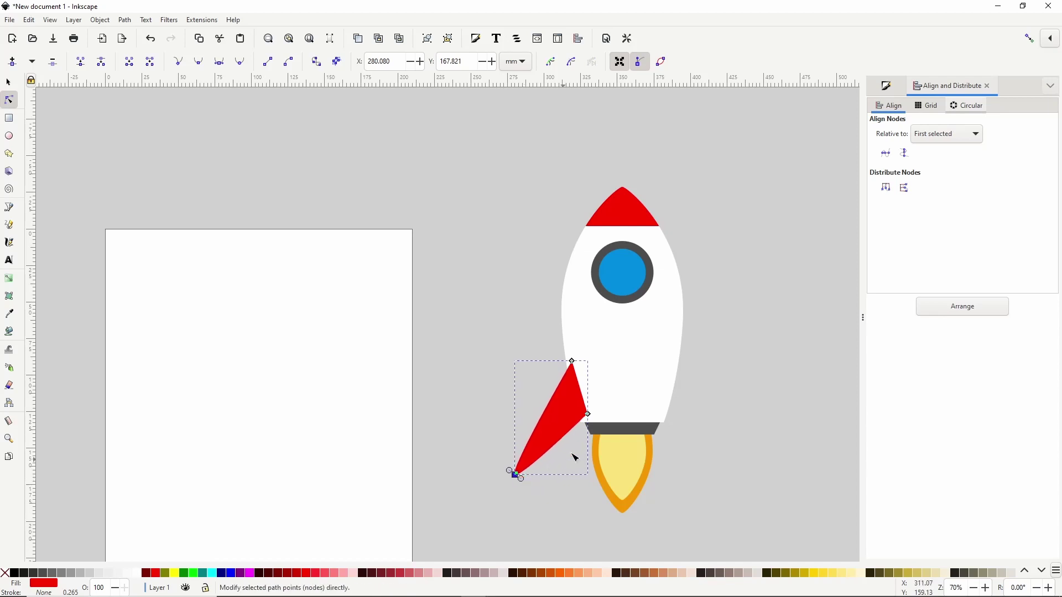
- Bend the fin's three edges into curves with its tip drawn slightly inward, and shift the whole fin slightly toward the nozzle
drag(551, 416, 562, 441)
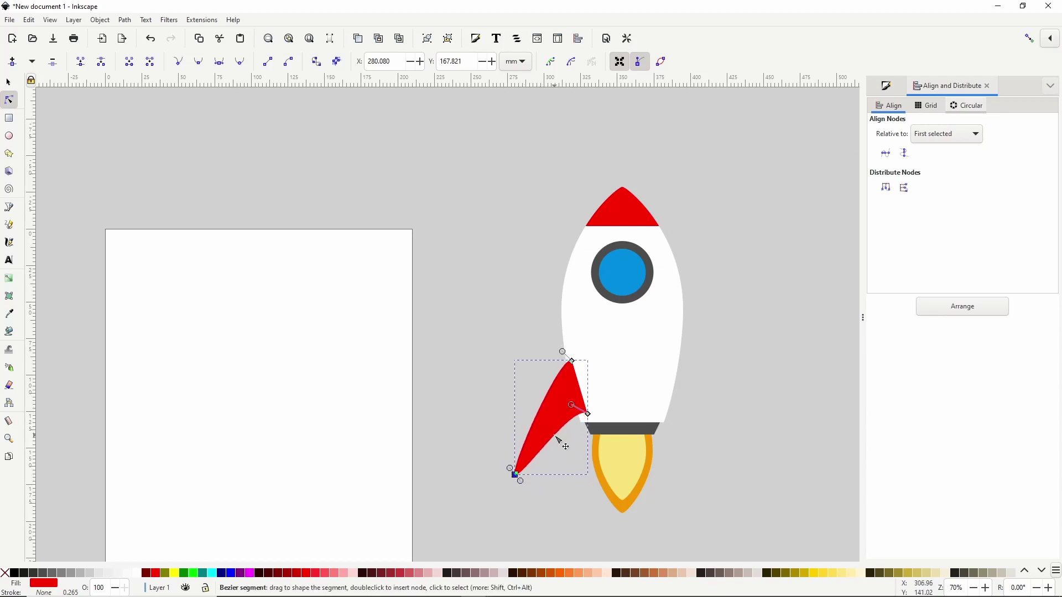
drag(584, 393, 589, 392)
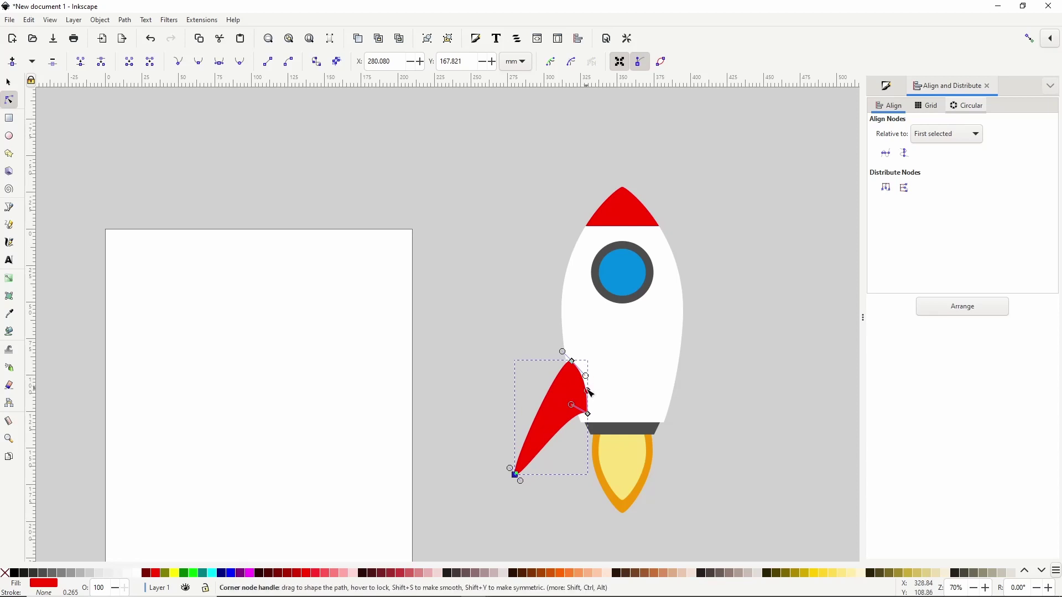
drag(515, 474, 521, 467)
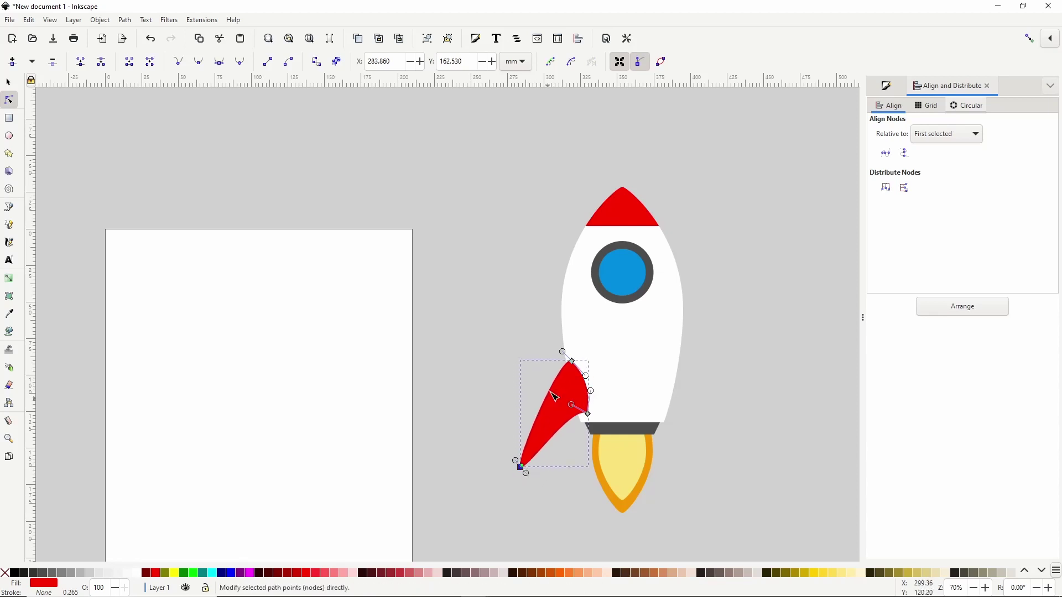
drag(549, 396, 558, 419)
drag(531, 474, 529, 471)
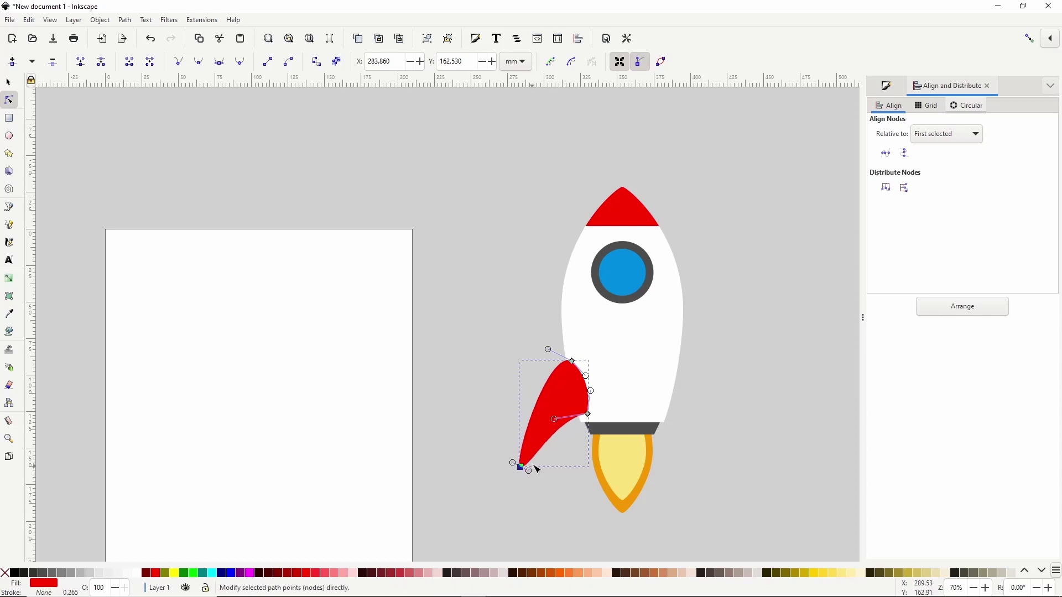
drag(593, 392, 596, 387)
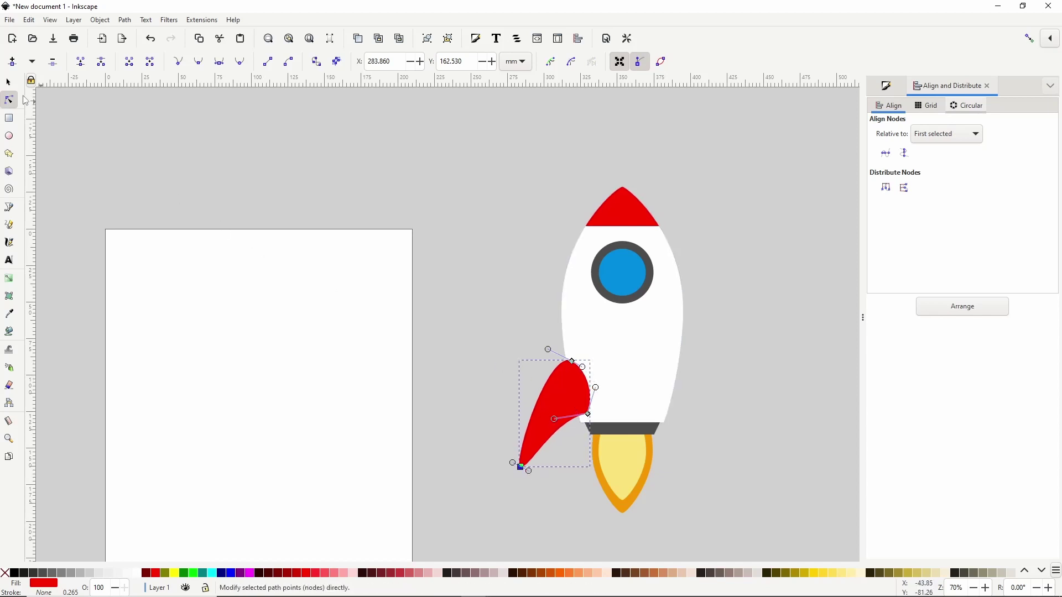
click(10, 86)
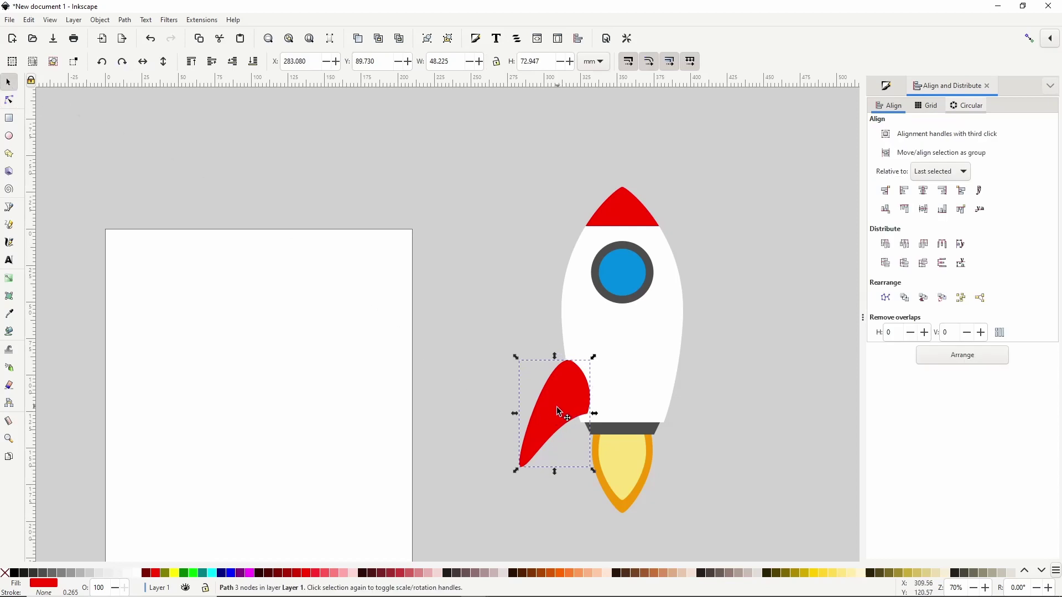
drag(556, 414, 559, 409)
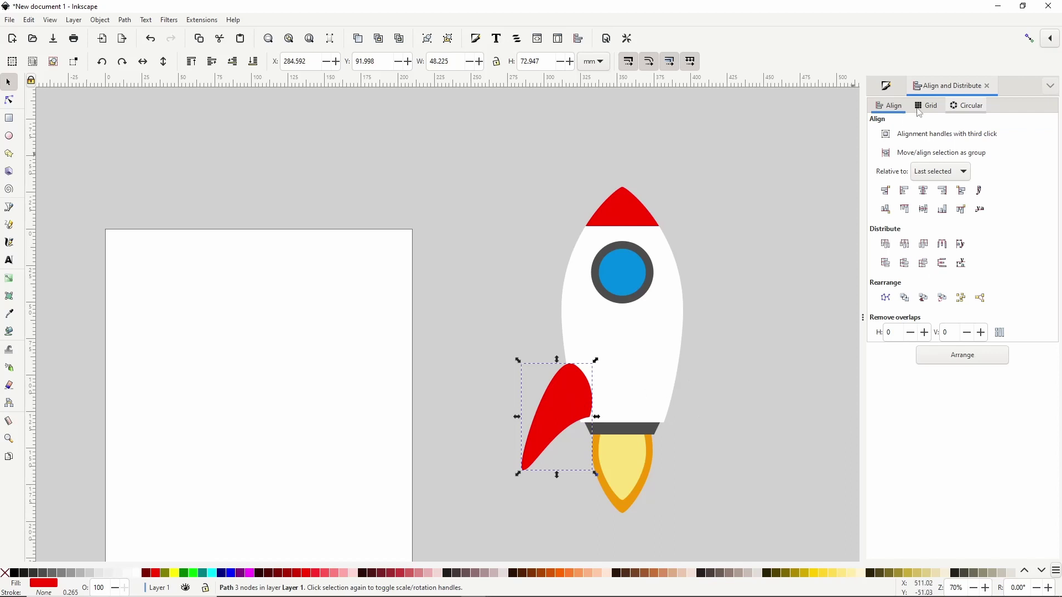
- Turn on snapping and enable snapping to object rotation centers
click(1029, 40)
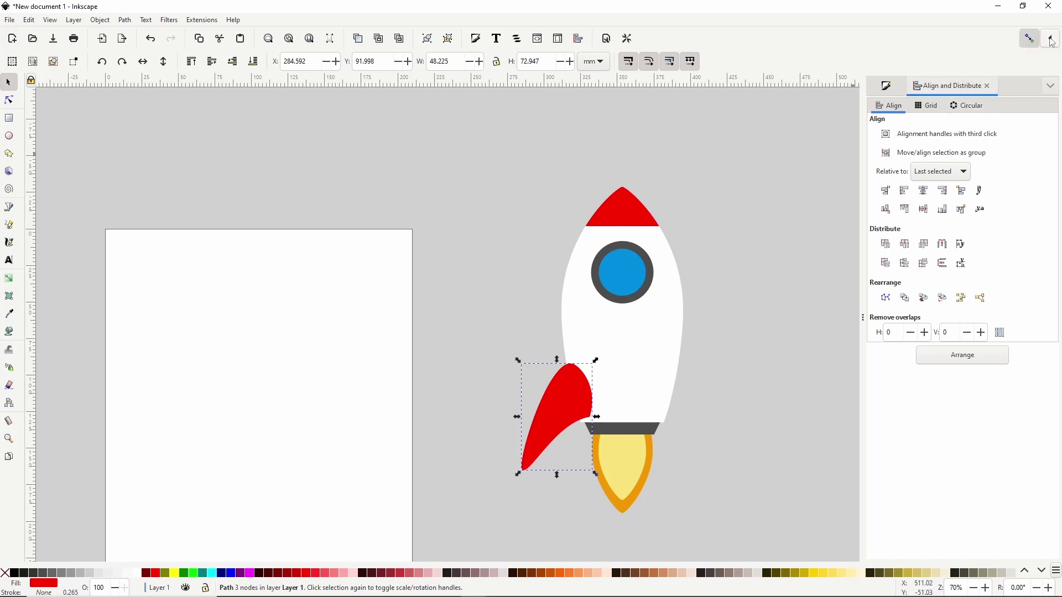
click(1052, 42)
click(983, 133)
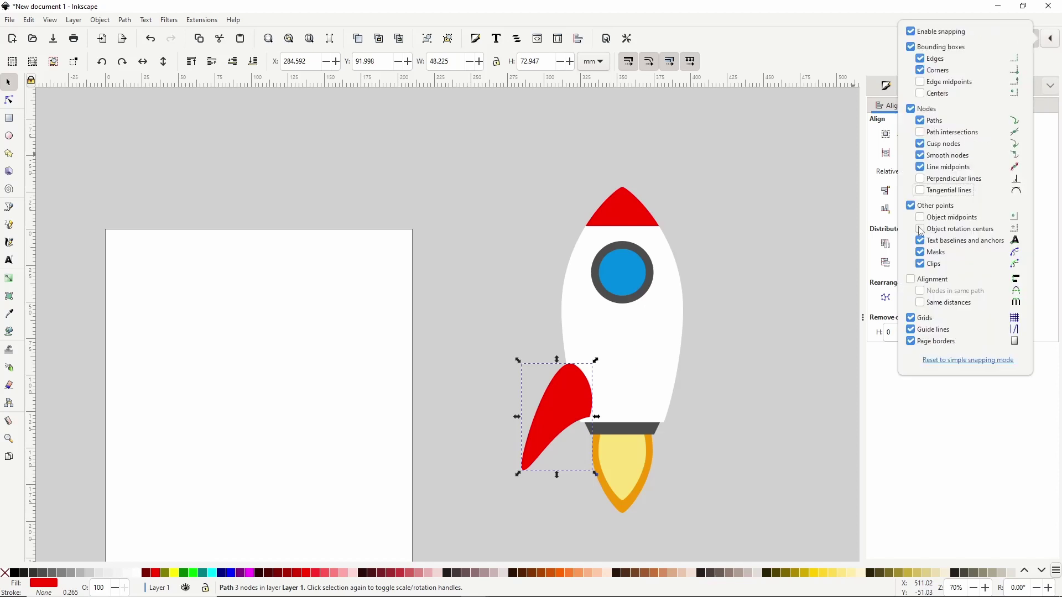
click(921, 232)
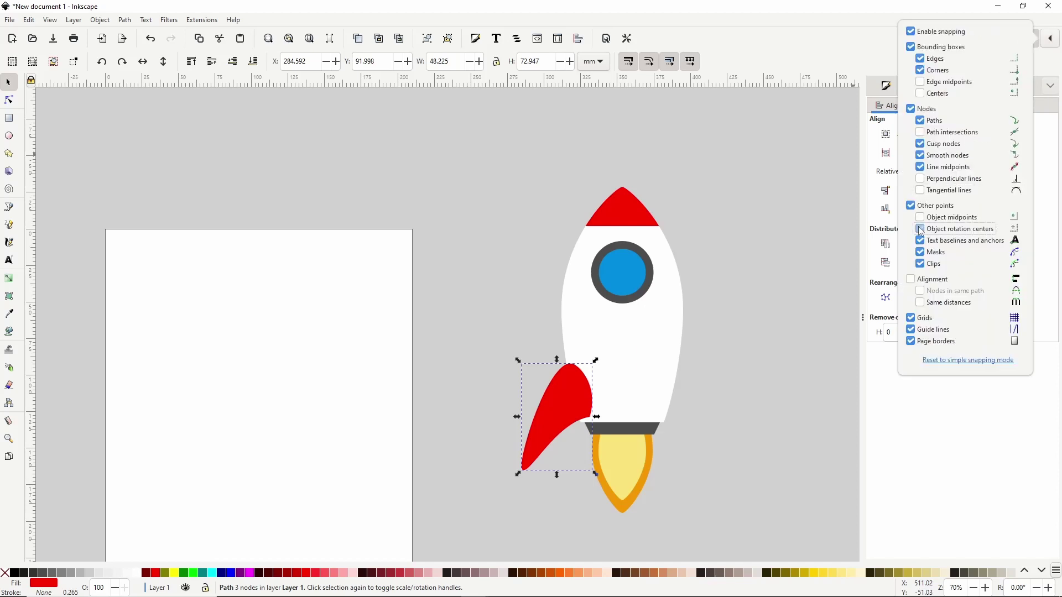
click(790, 198)
- Snap the fin's rotation center to the window's centre and flip a duplicate of the fin horizontally to the rocket's right side
click(557, 403)
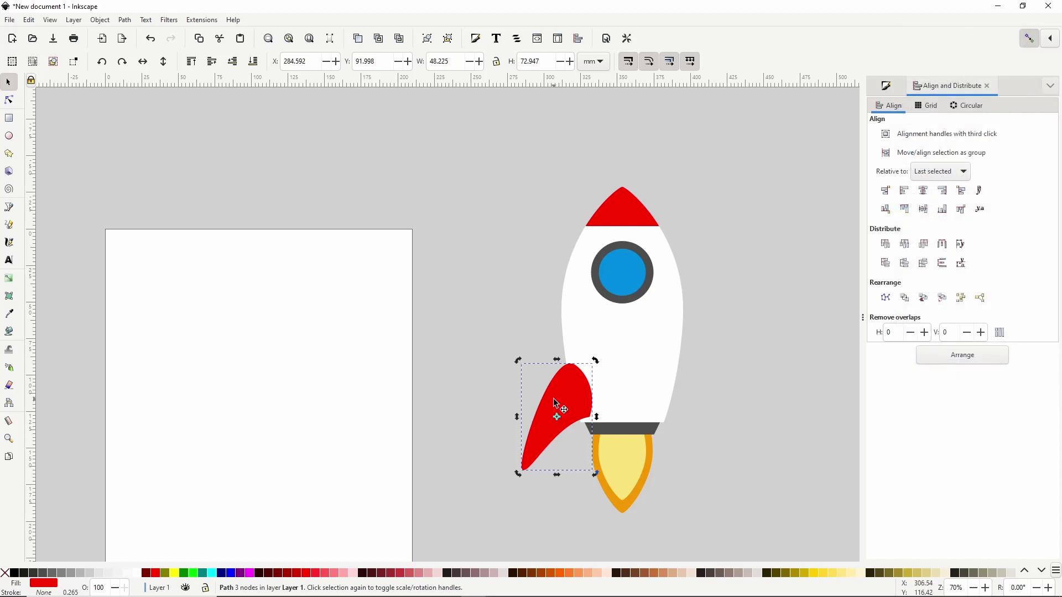
drag(555, 413, 621, 271)
click(143, 62)
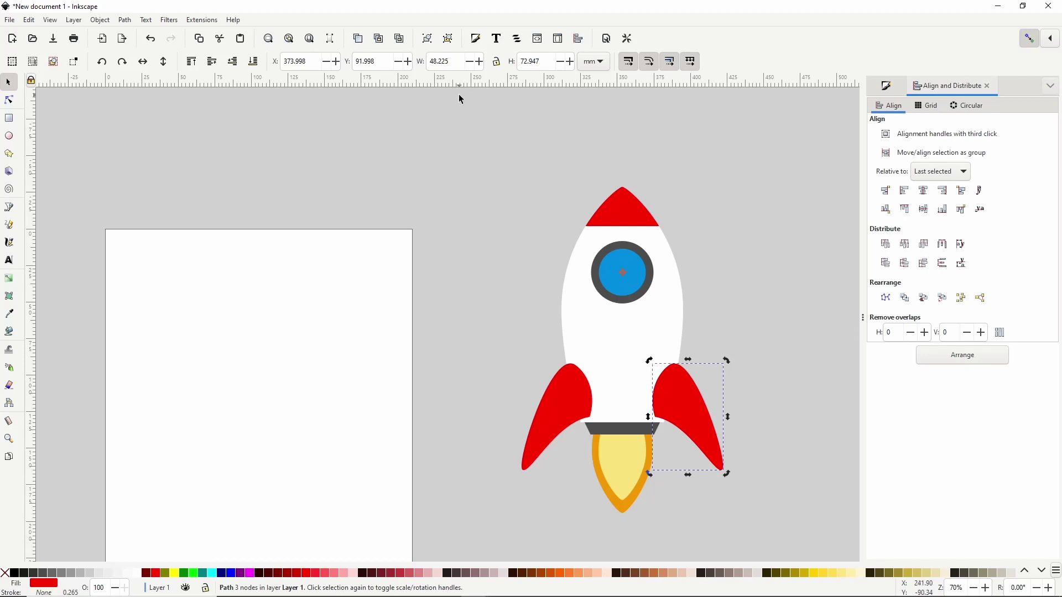
- Add horizontal guides at the fins' top and bottom edges and draw a red rectangle about 12 by 73 mm between them on the rocket's middle
drag(466, 84, 554, 366)
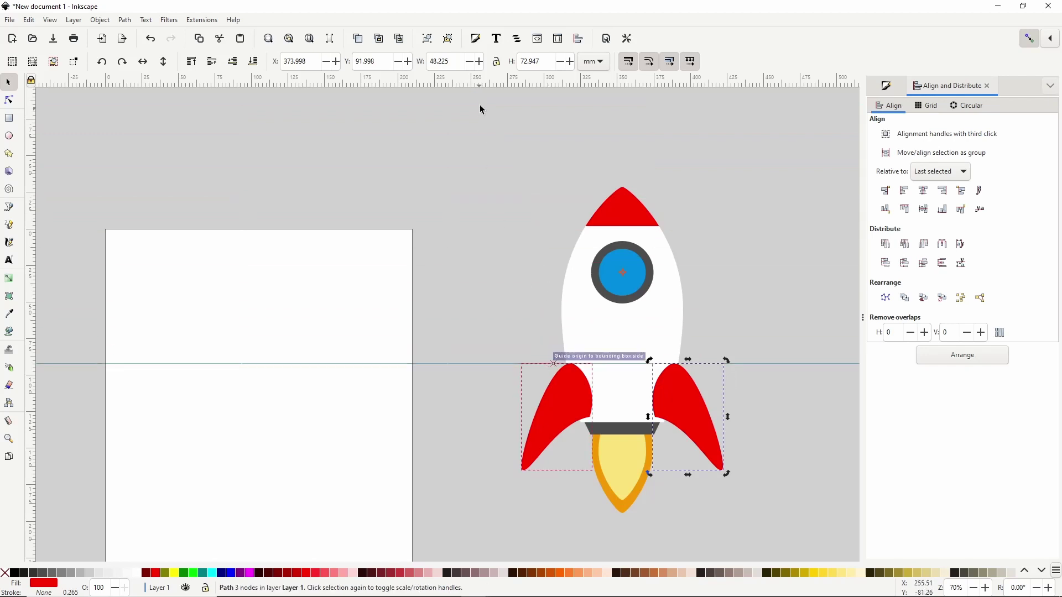
drag(489, 85, 552, 473)
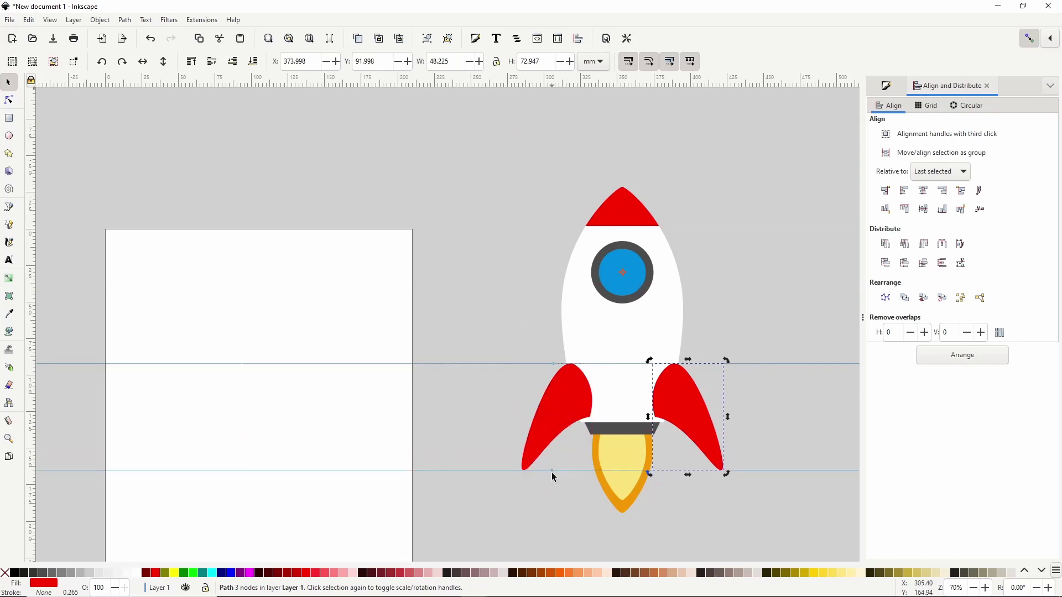
click(9, 118)
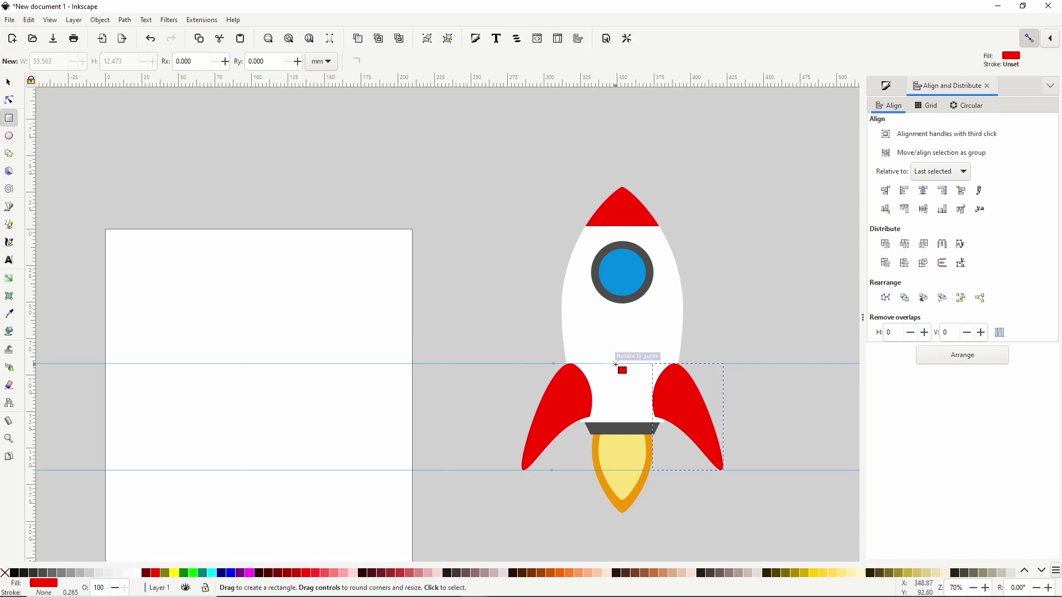
drag(617, 364, 632, 470)
click(9, 81)
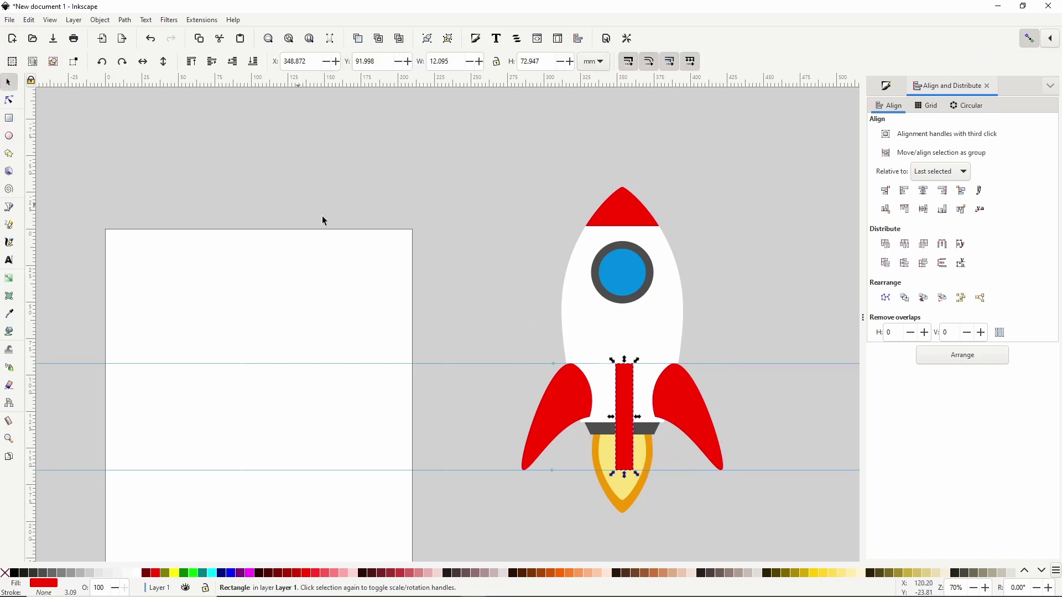
- Remove both horizontal guides and turn snapping off
drag(453, 364, 468, 72)
drag(471, 470, 473, 79)
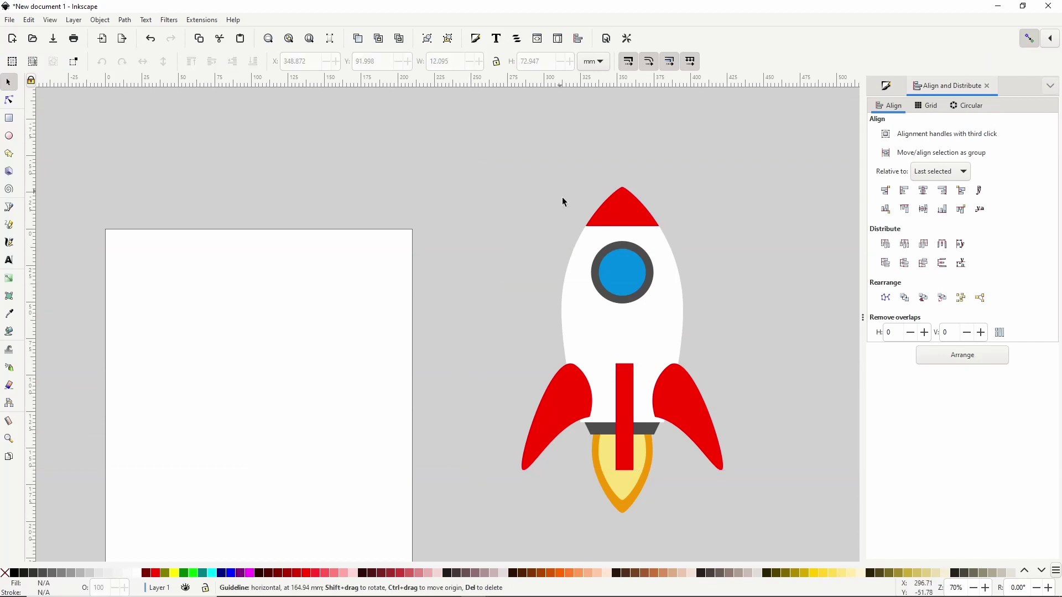
click(1030, 37)
- Convert the red middle rectangle to a path and insert a node halfway along each of its long sides
click(625, 396)
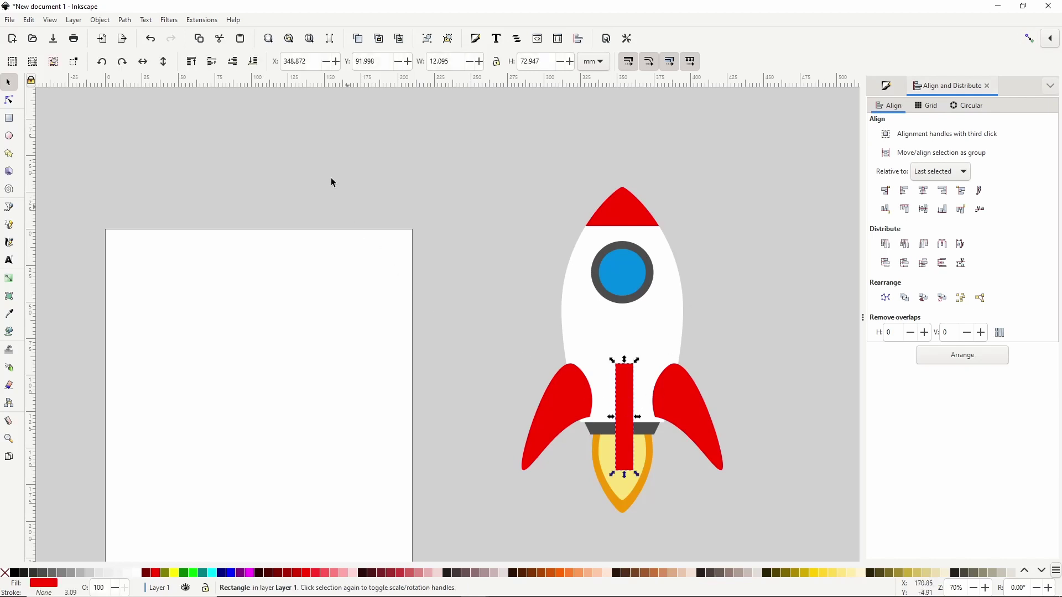
click(125, 20)
click(138, 35)
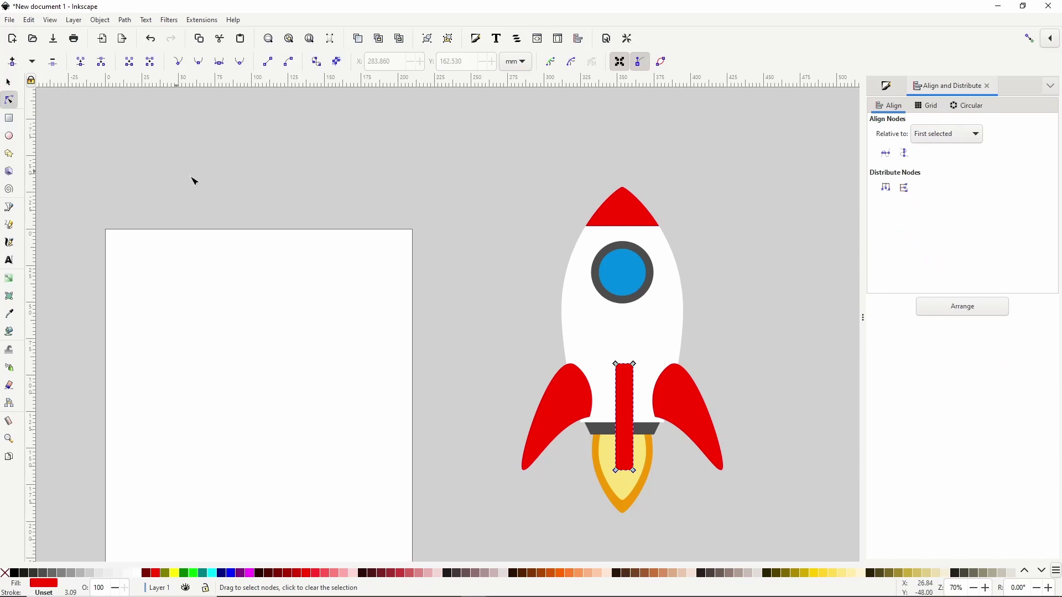
drag(597, 354, 625, 481)
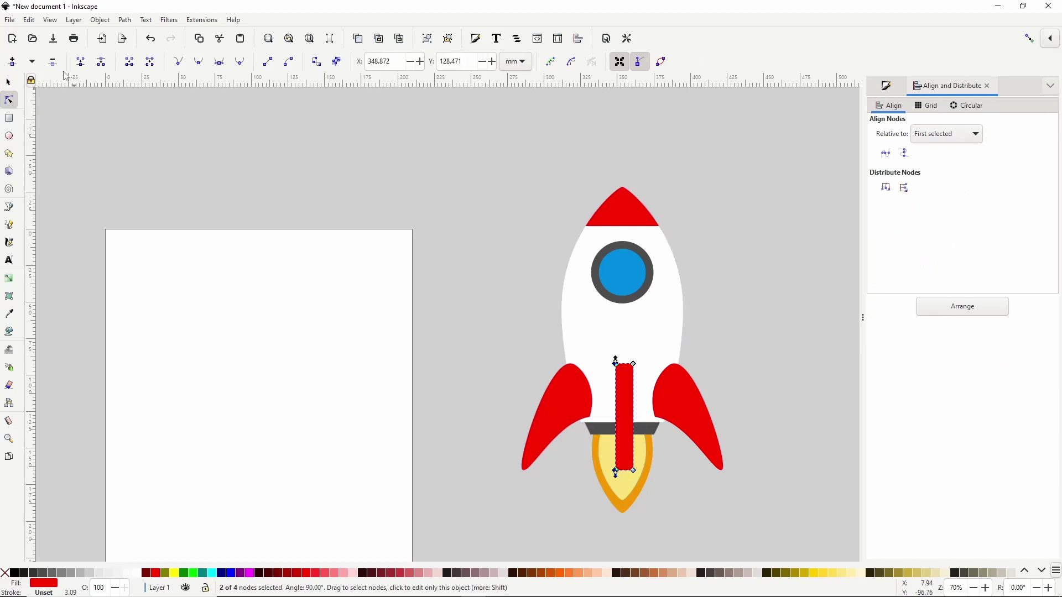
click(16, 63)
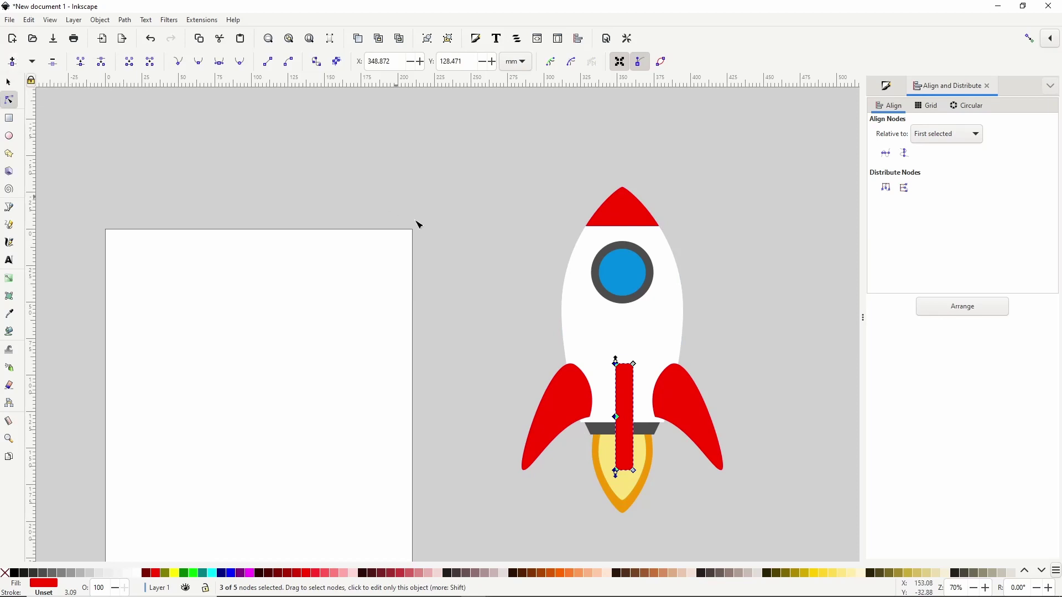
drag(655, 351, 622, 476)
click(12, 61)
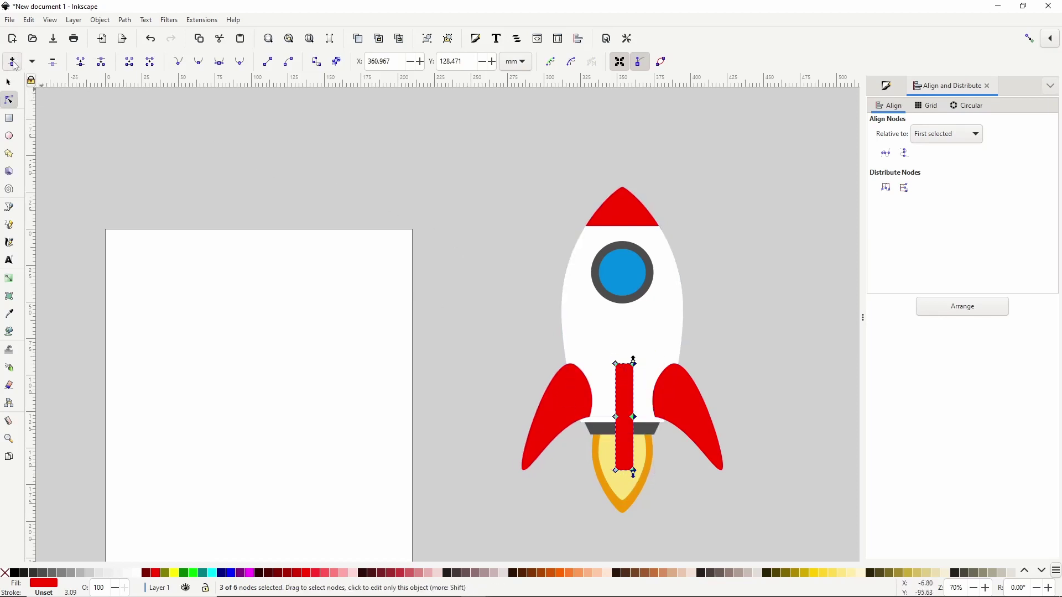
- Join the rectangle's two upper corner nodes into one, make it symmetric and shorten its handles to form a narrow rounded tip
drag(607, 353, 654, 382)
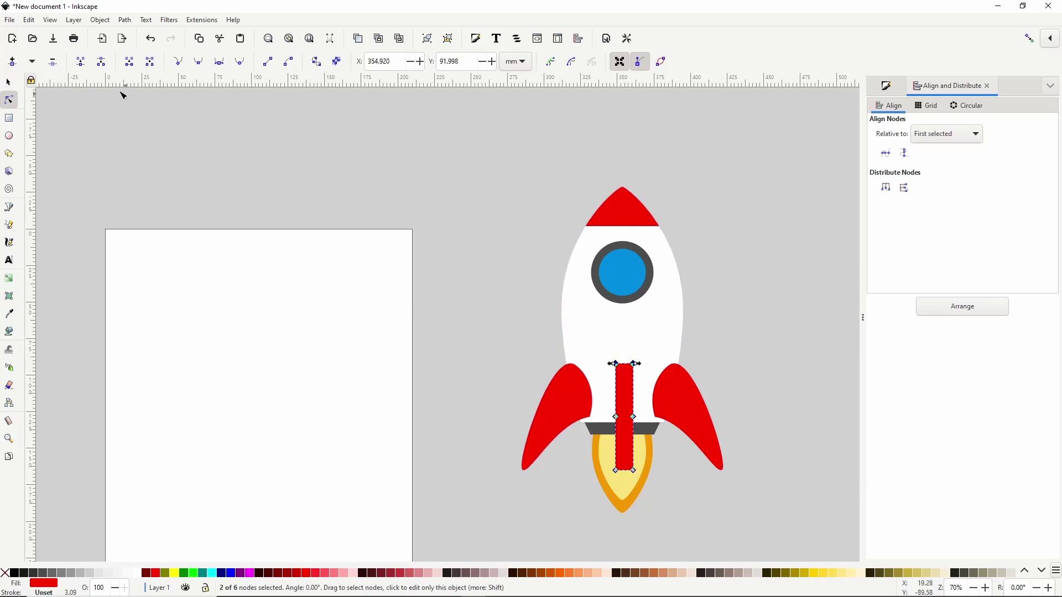
click(82, 65)
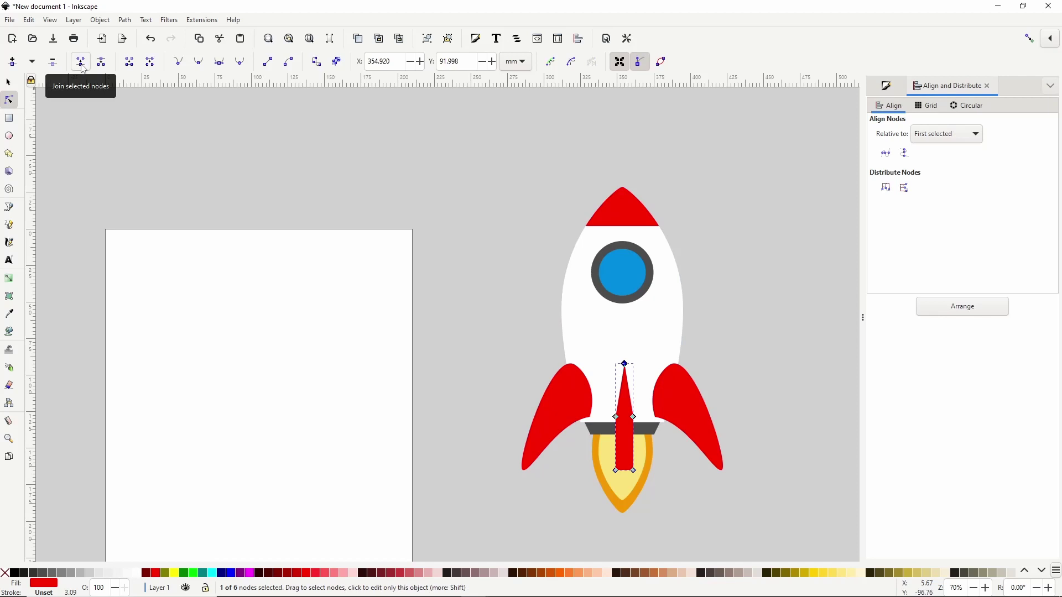
click(219, 62)
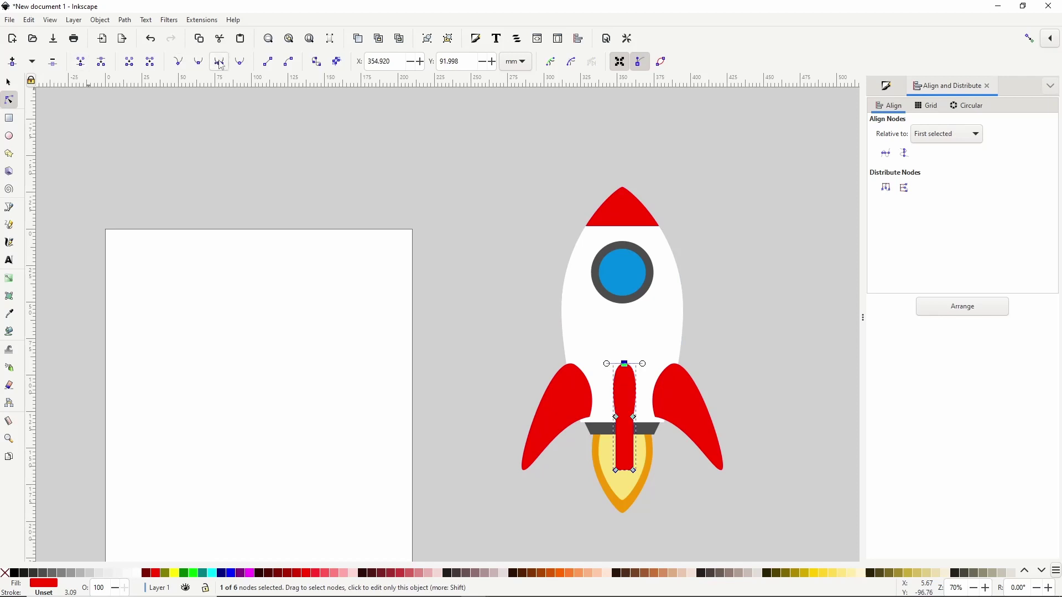
drag(644, 363, 627, 365)
- Join the middle fin's two lower corner nodes into one symmetric node and shorten its handles to match the upper tip
drag(607, 454, 647, 489)
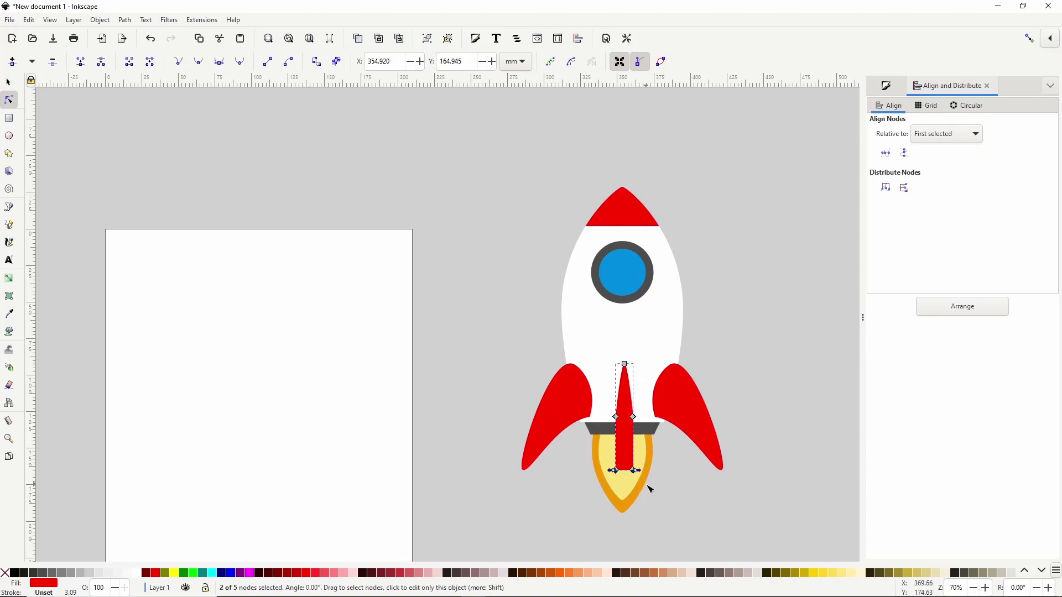
click(82, 62)
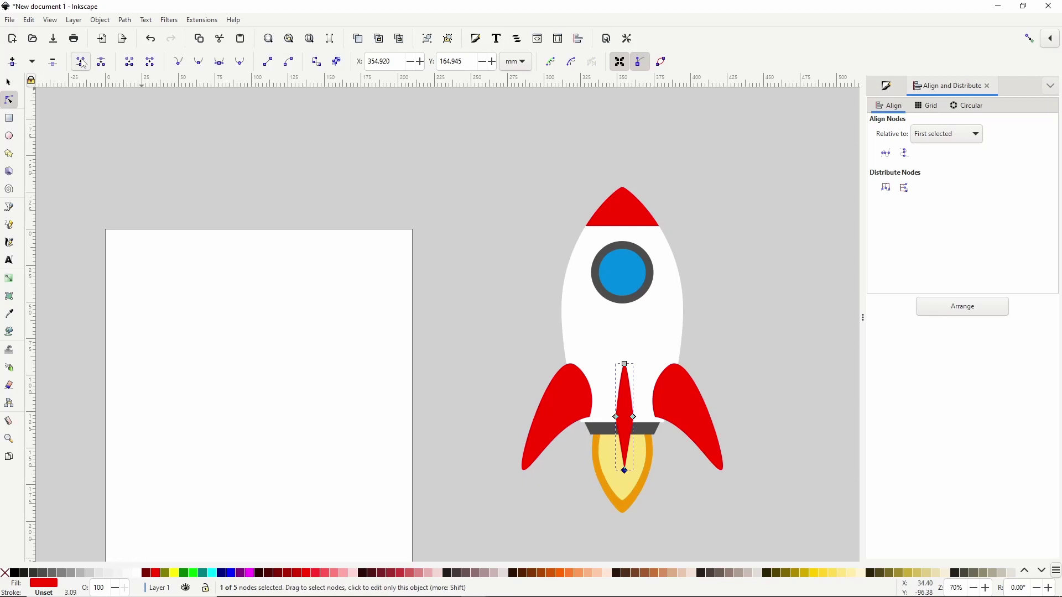
click(220, 61)
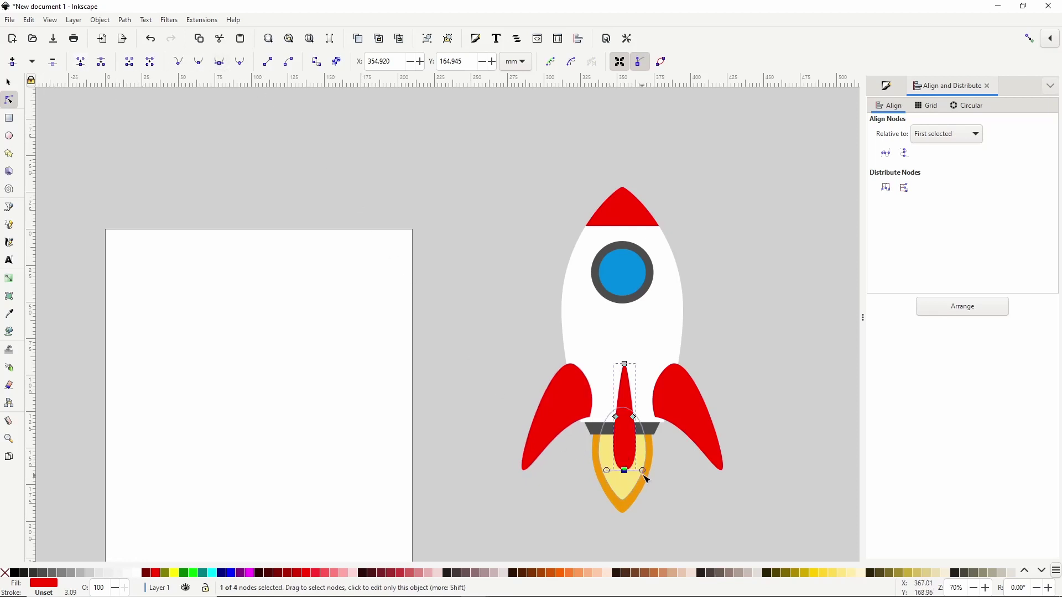
drag(642, 473, 630, 475)
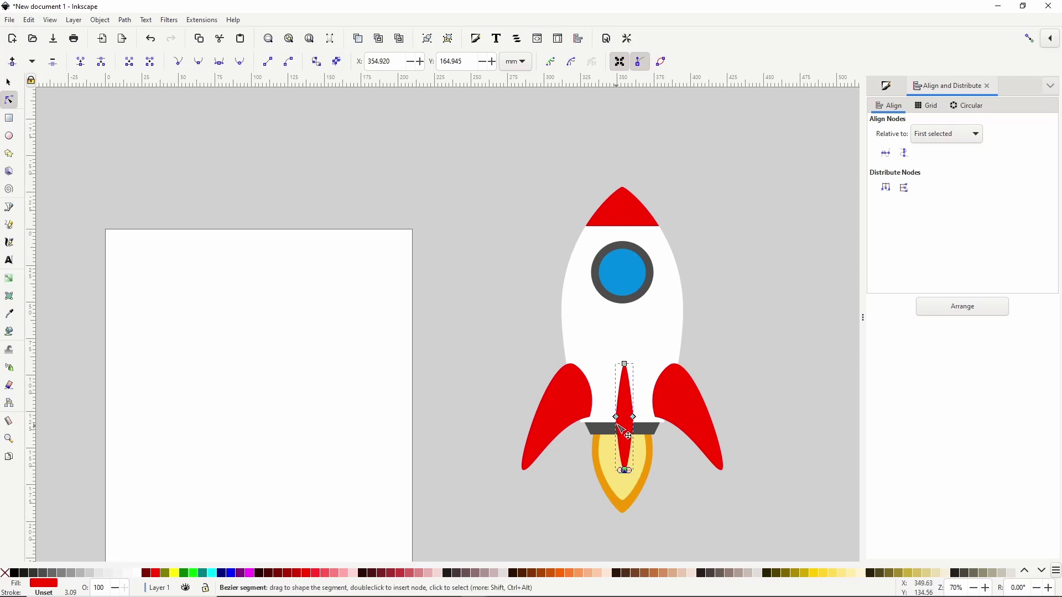
- Smooth the middle fin's two side nodes, raise them about 8 mm and spread them slightly apart
drag(608, 410, 660, 436)
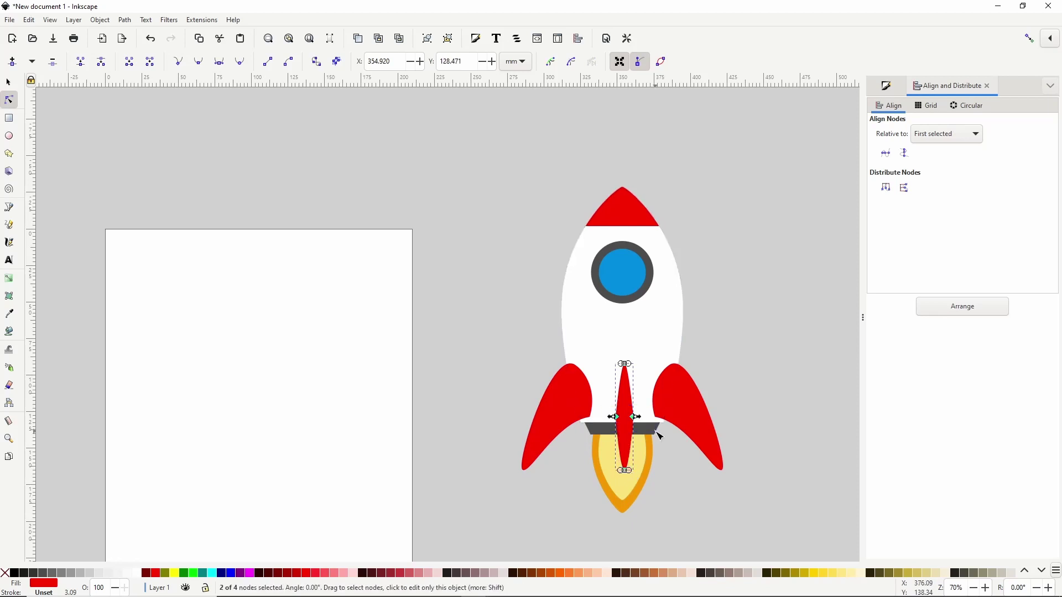
click(200, 62)
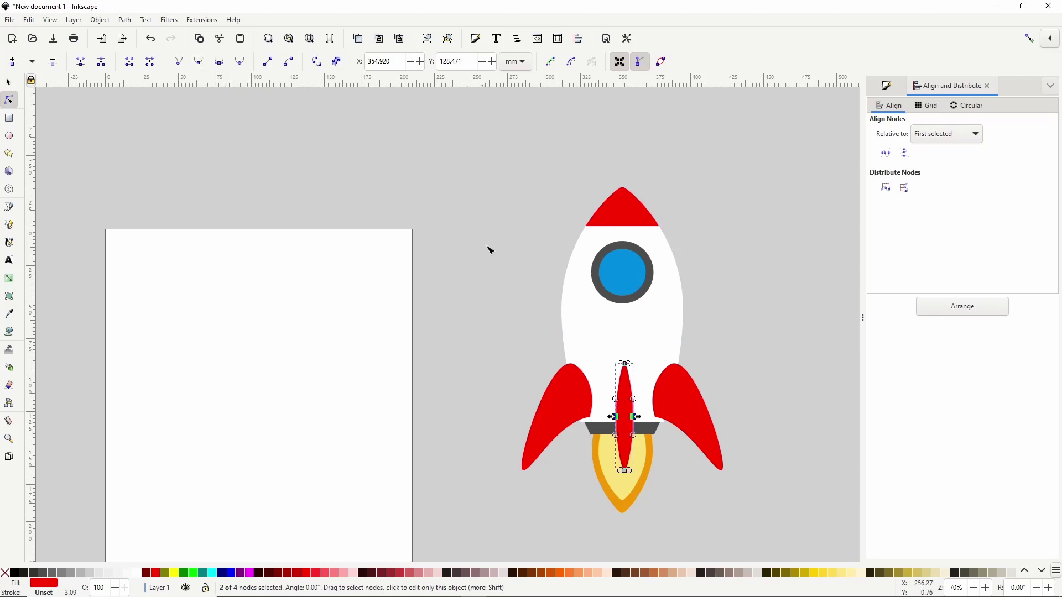
drag(635, 417, 642, 409)
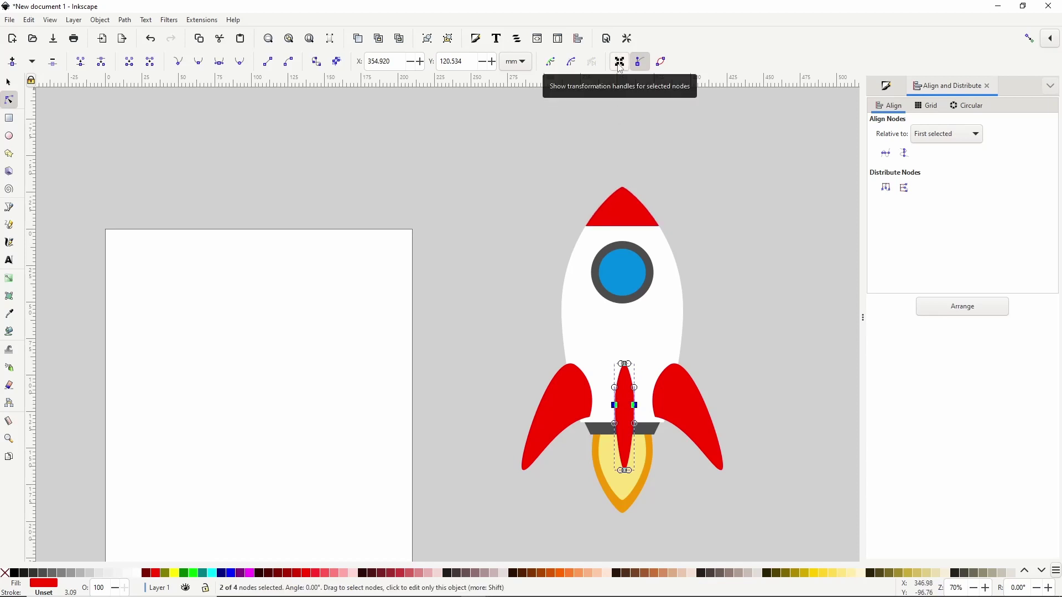
- Centre the middle fin horizontally on the white rocket body and deselect both
click(9, 83)
shift+click(651, 336)
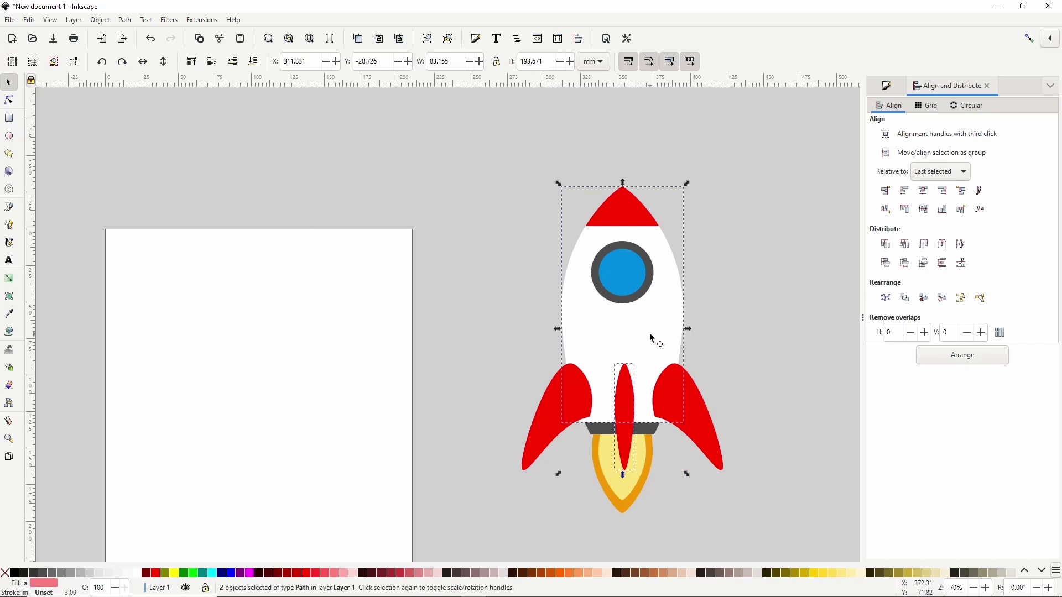
click(922, 198)
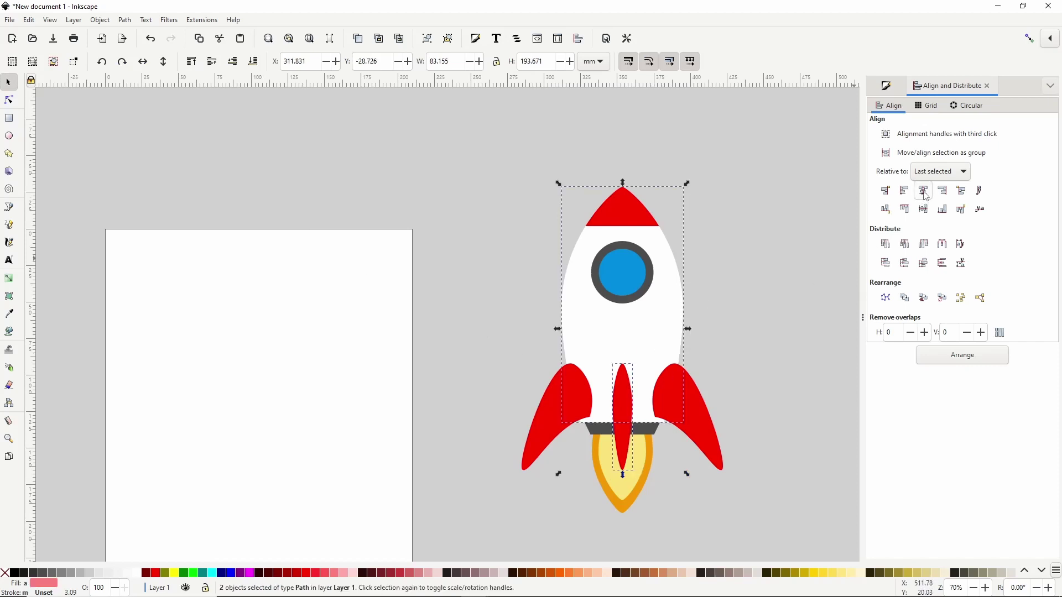
click(720, 232)
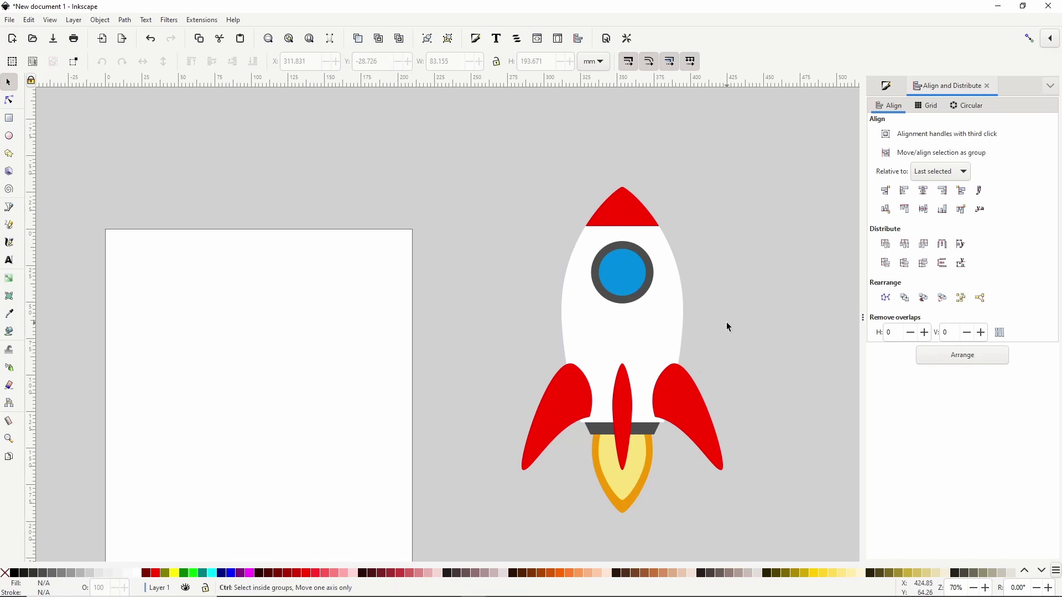
- Draw a closed straight-sided shape about 117 by 280 mm from the nose tip down the centreline, enclosing the rocket's right half
scroll(726, 322, down, 1)
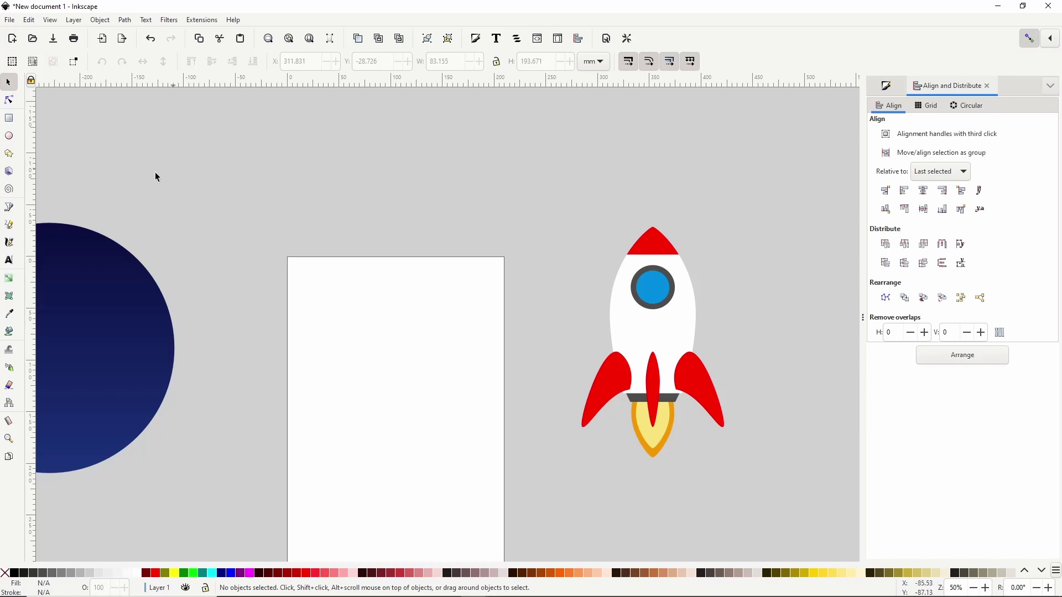
click(9, 208)
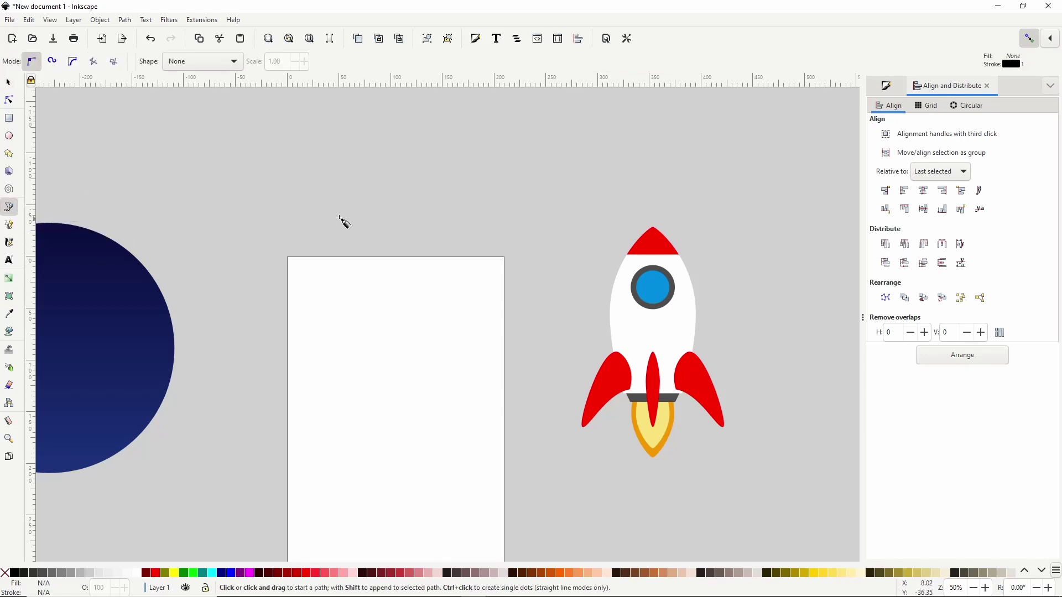
click(652, 226)
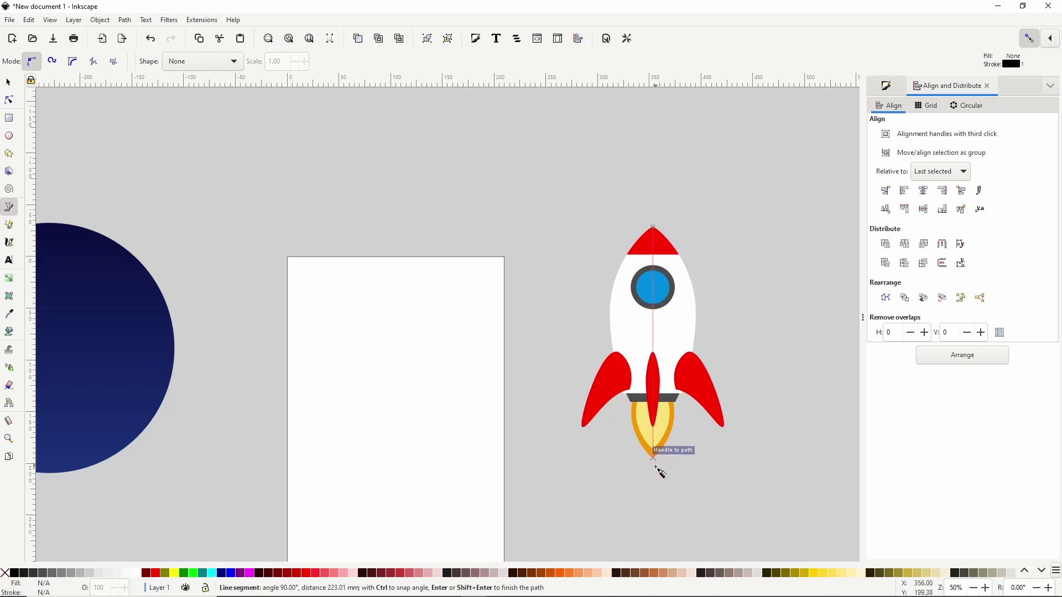
click(654, 492)
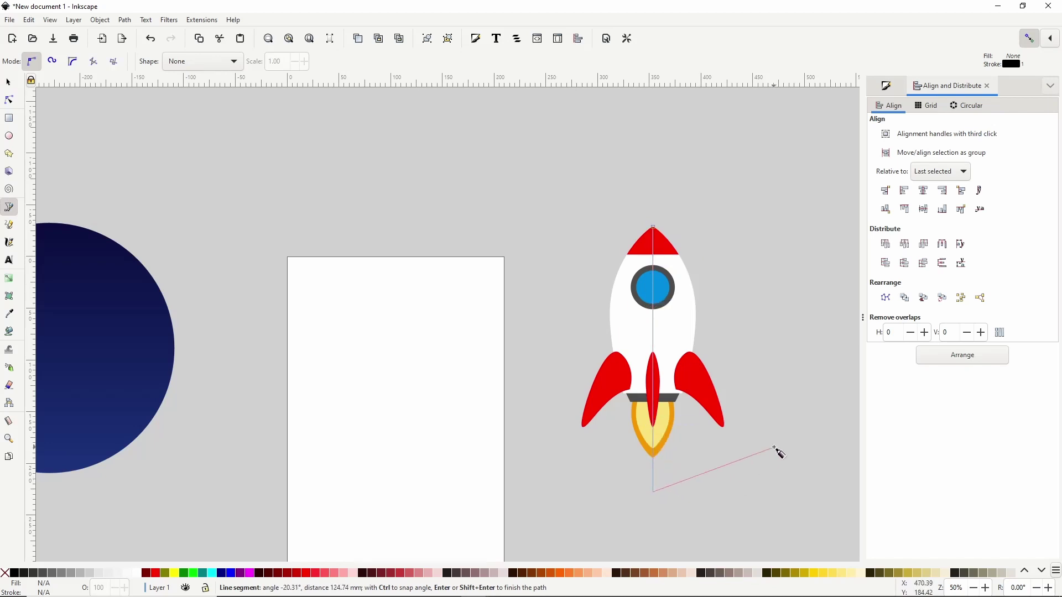
click(773, 447)
click(757, 281)
click(706, 224)
click(672, 203)
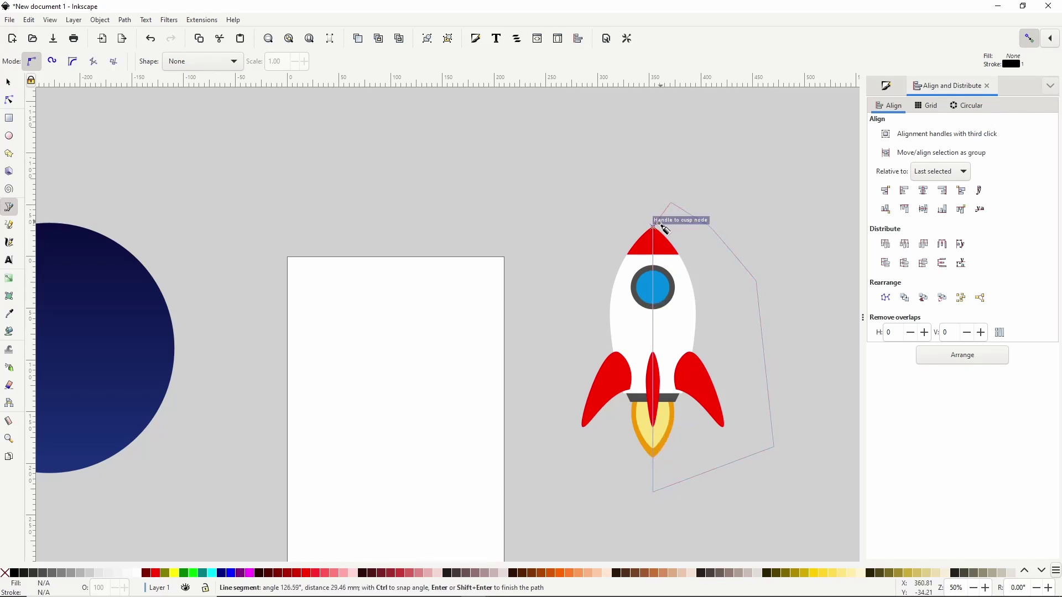
click(653, 227)
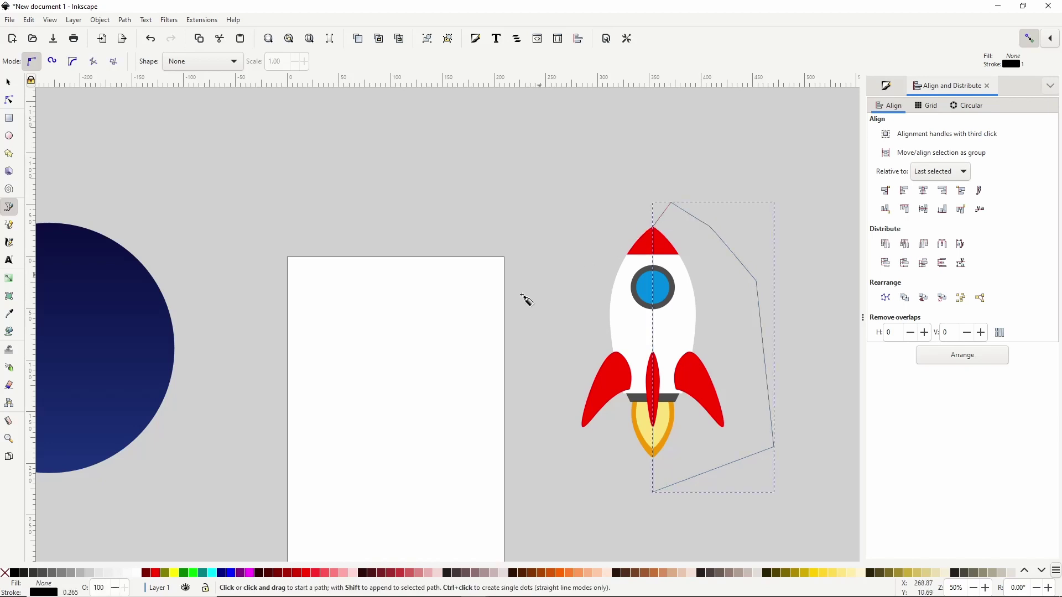
- Remove the half-rocket shape's stroke, fill it black and set its opacity to 15%
shift+click(5, 573)
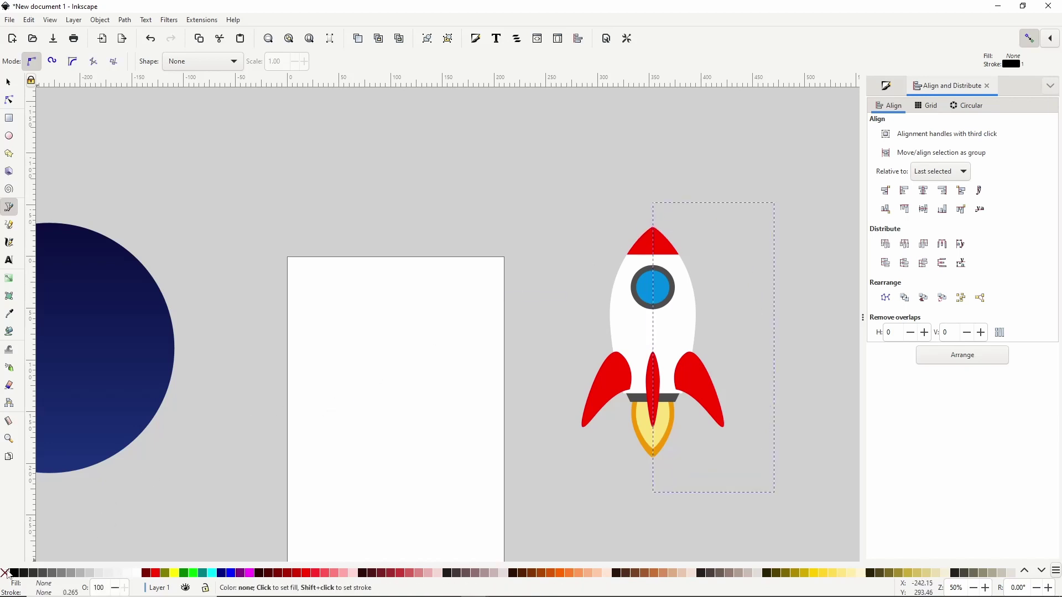
click(15, 576)
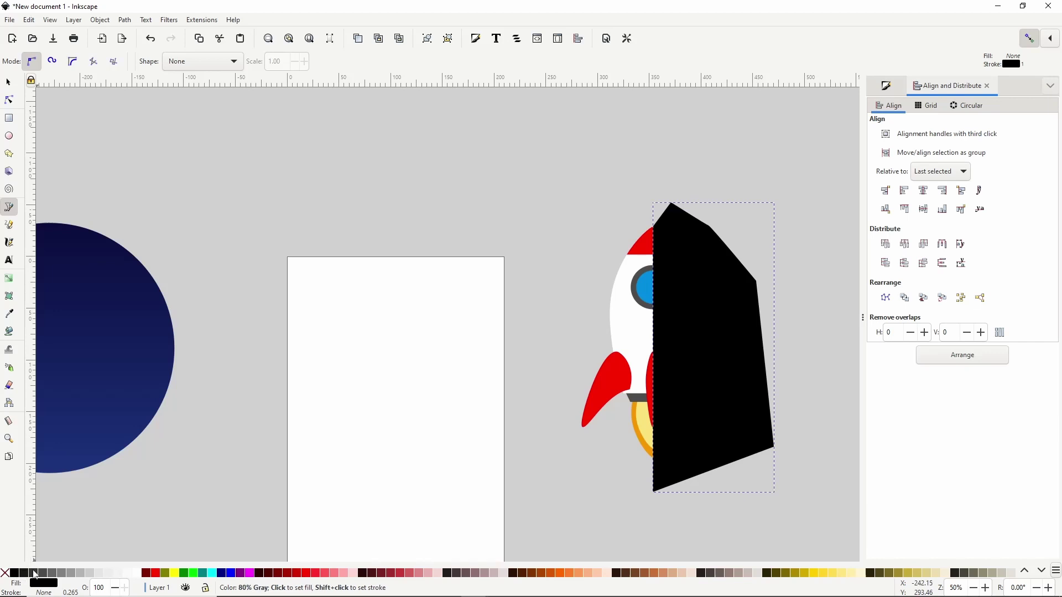
double_click(102, 590)
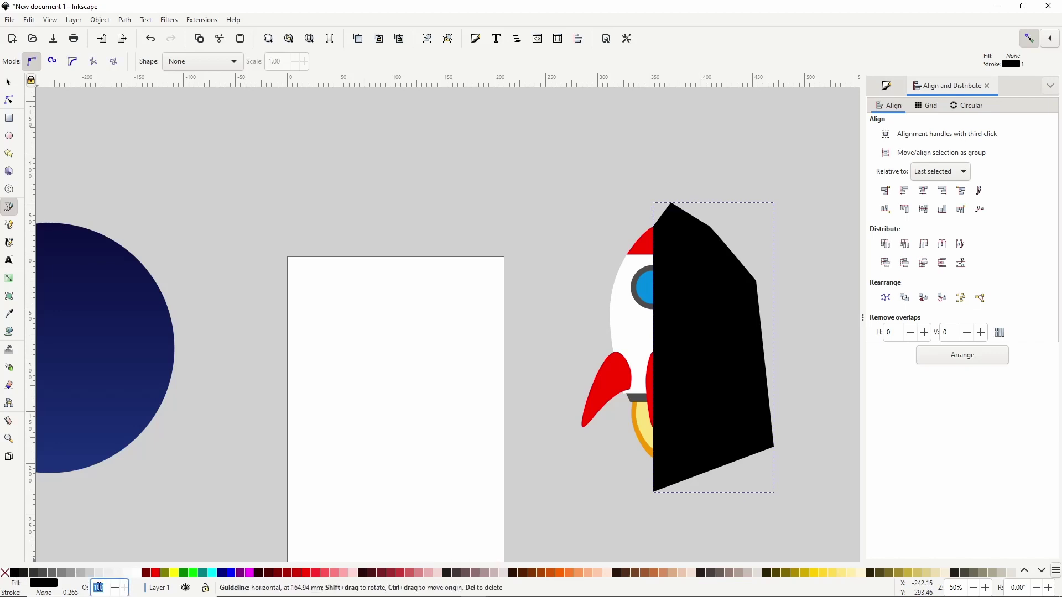
text(15)
key(Return)
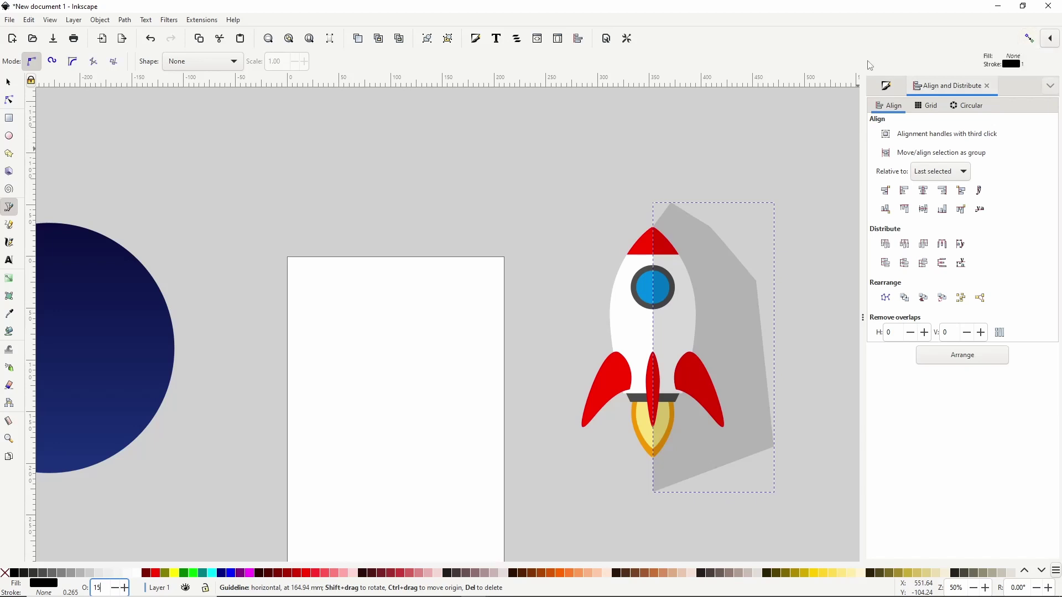
- Select all the rocket's parts without the shadow shape, duplicate them and unite the copies into one silhouette
click(12, 83)
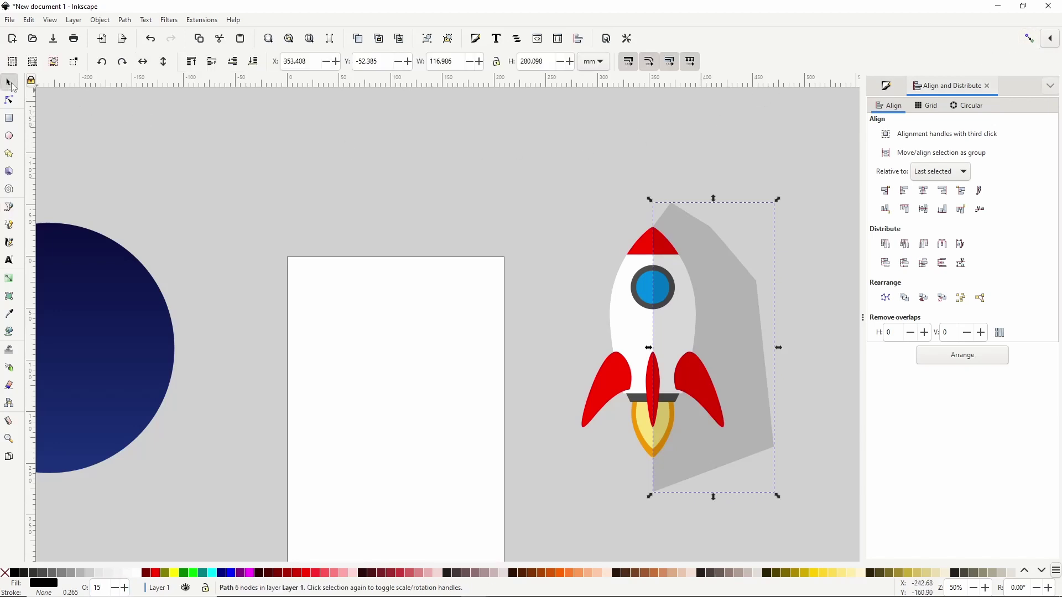
drag(537, 188, 734, 465)
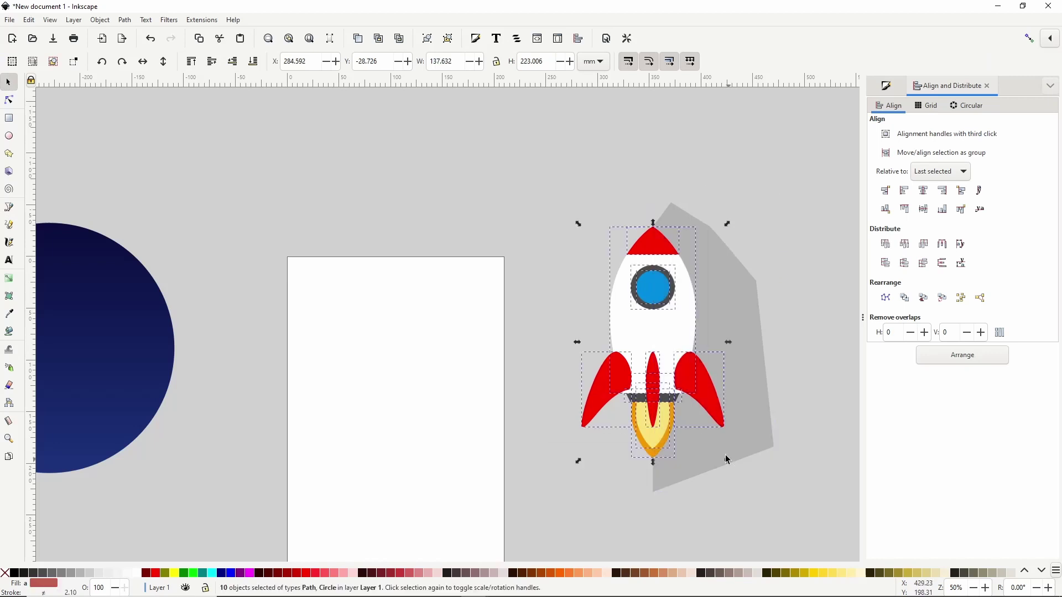
click(124, 23)
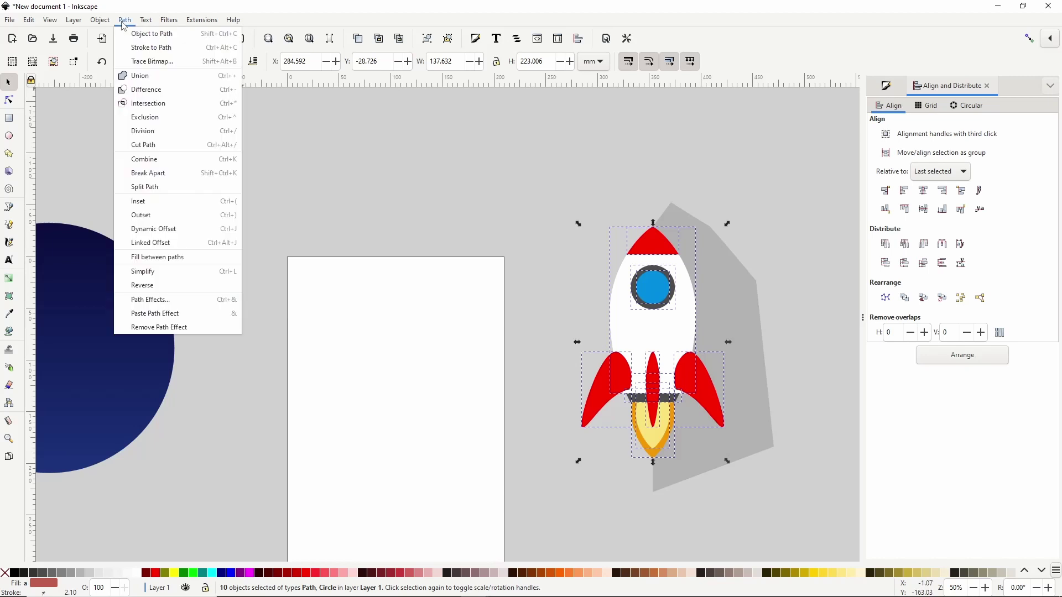
click(145, 77)
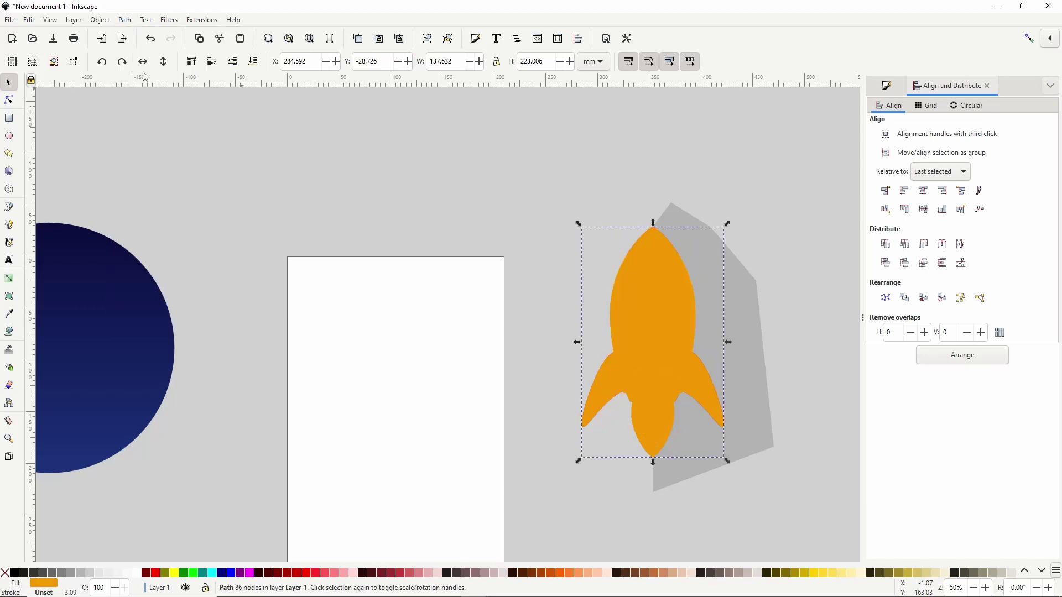
- Intersect the silhouette with the translucent black shape to trim the shadow to the rocket's right half
shift+click(743, 297)
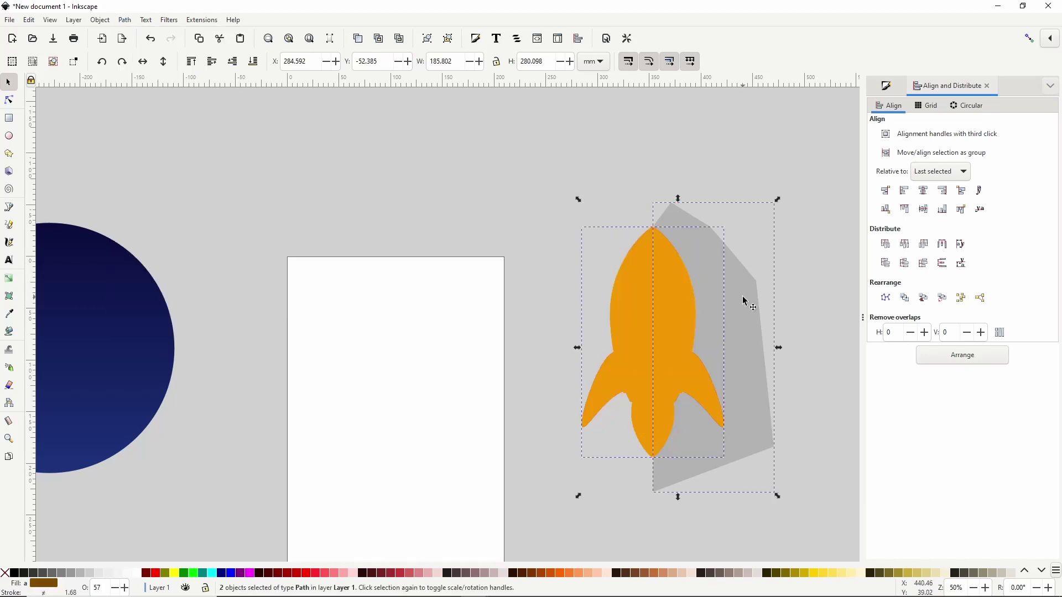
click(129, 22)
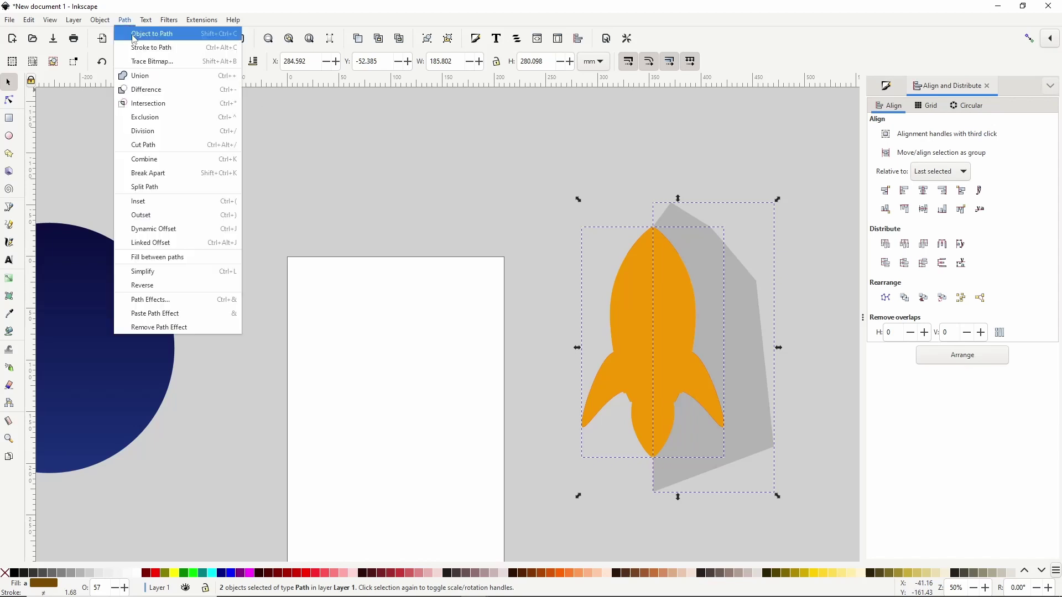
click(158, 105)
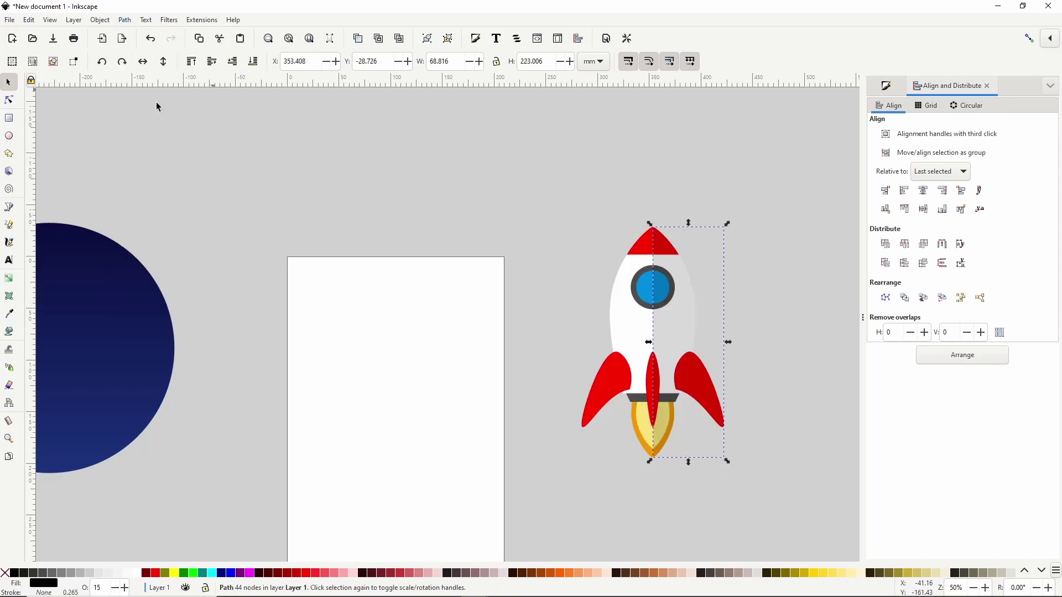
- Group all the rocket's parts and rotate the group 90° clockwise so the nose points right
drag(522, 181, 764, 474)
key(ctrl)
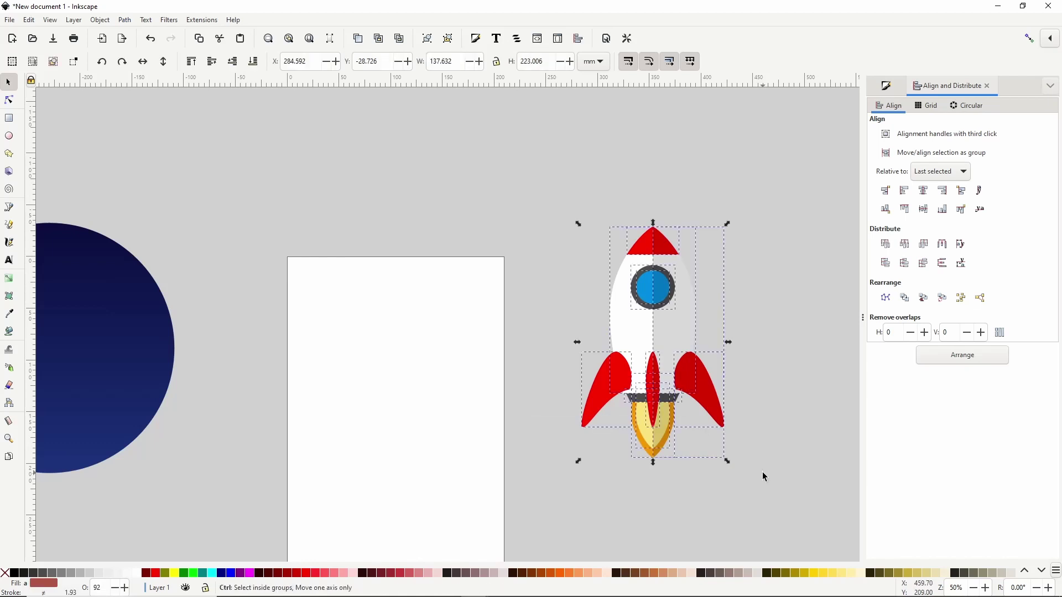
key(ctrl+g)
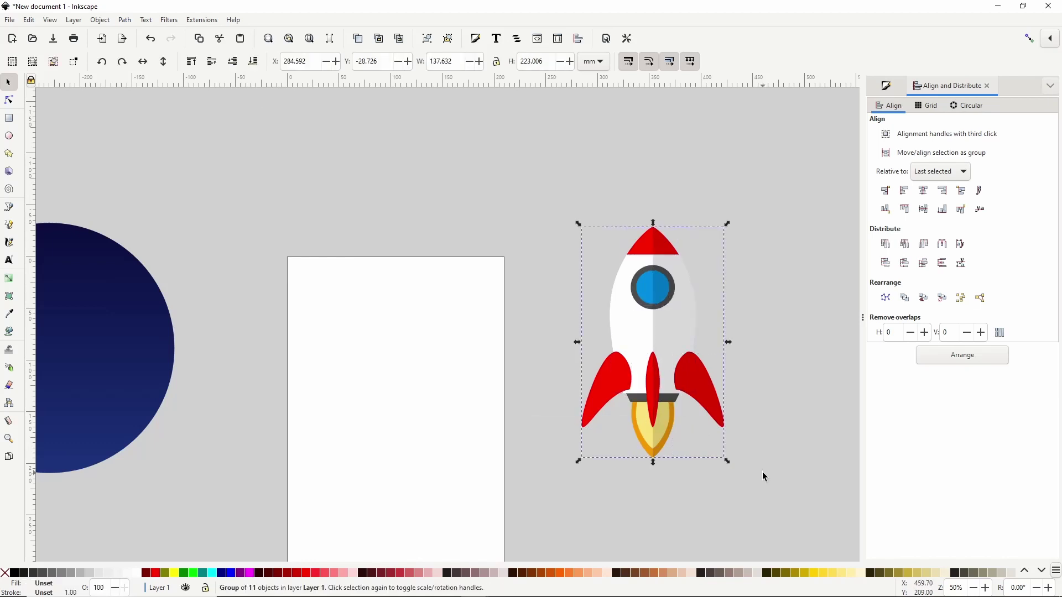
click(665, 341)
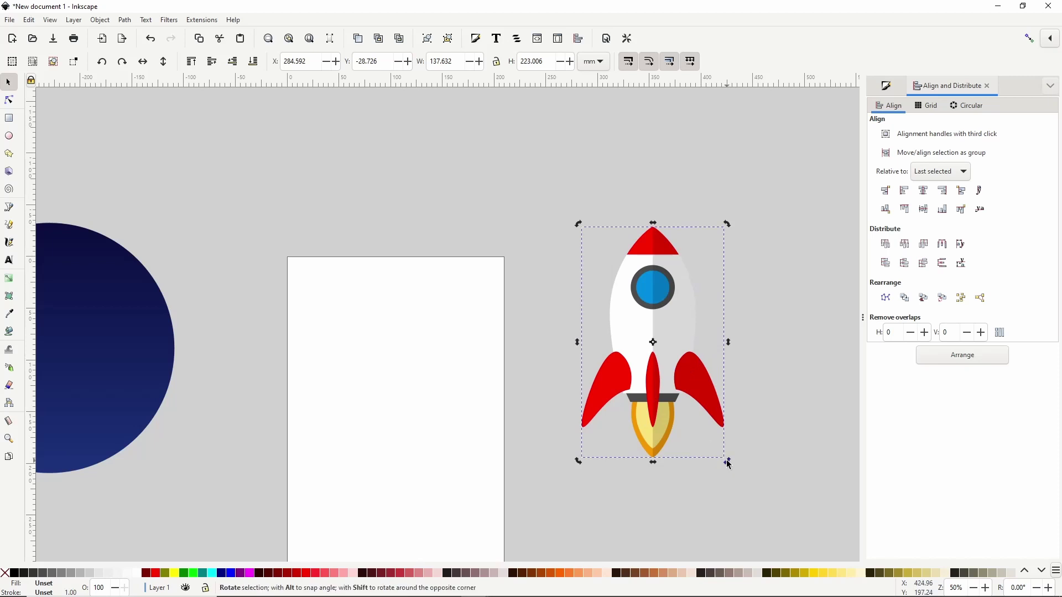
drag(727, 461, 579, 395)
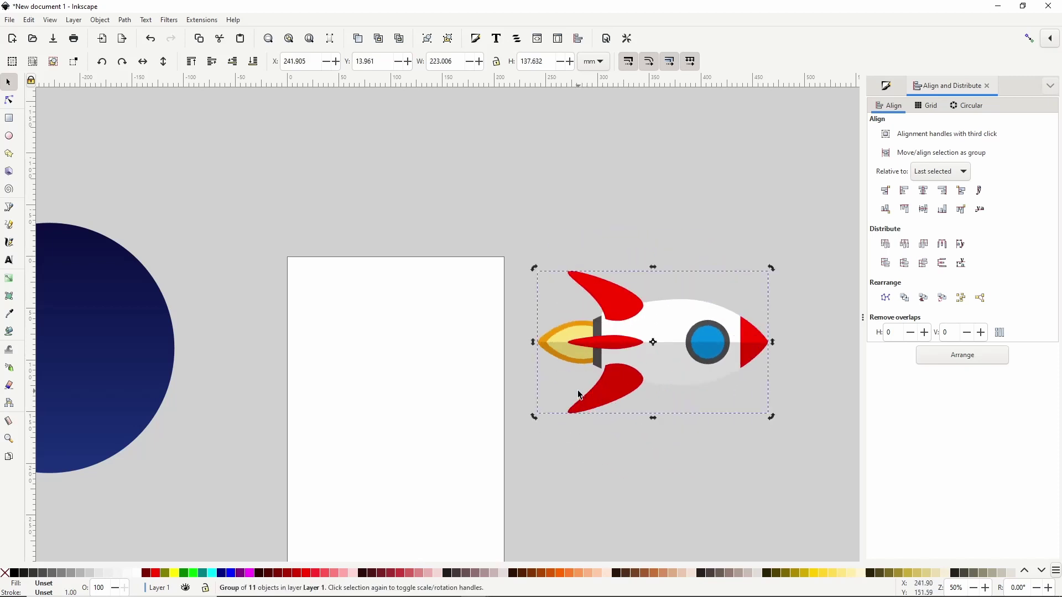
- Scale the rocket down proportionally to about 176 mm long and move it onto the dark-blue circle with its nose past the right edge
click(730, 362)
drag(773, 418, 728, 395)
scroll(559, 404, down, 1)
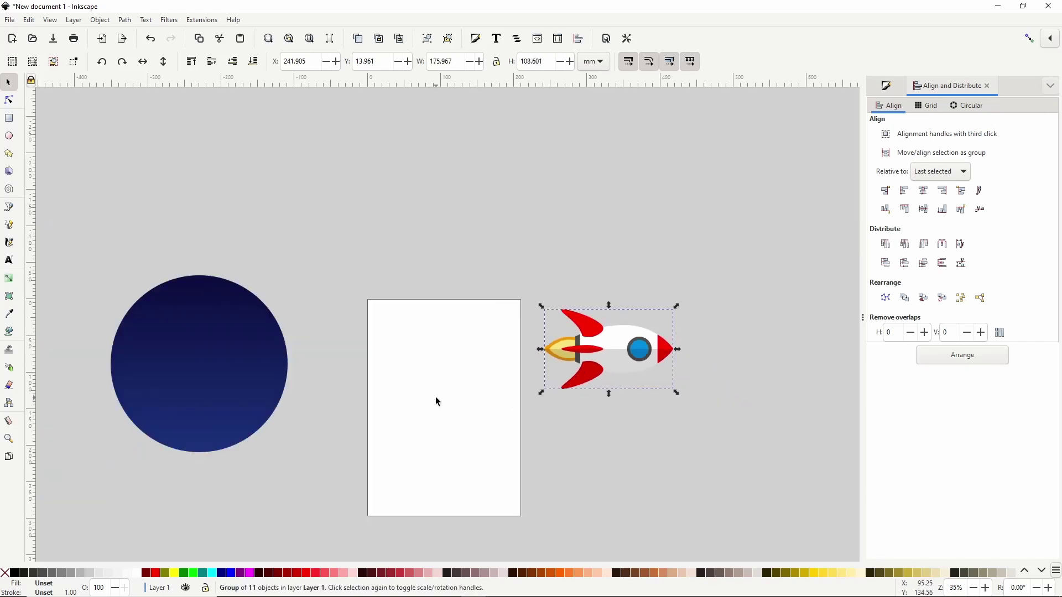
drag(619, 352, 251, 368)
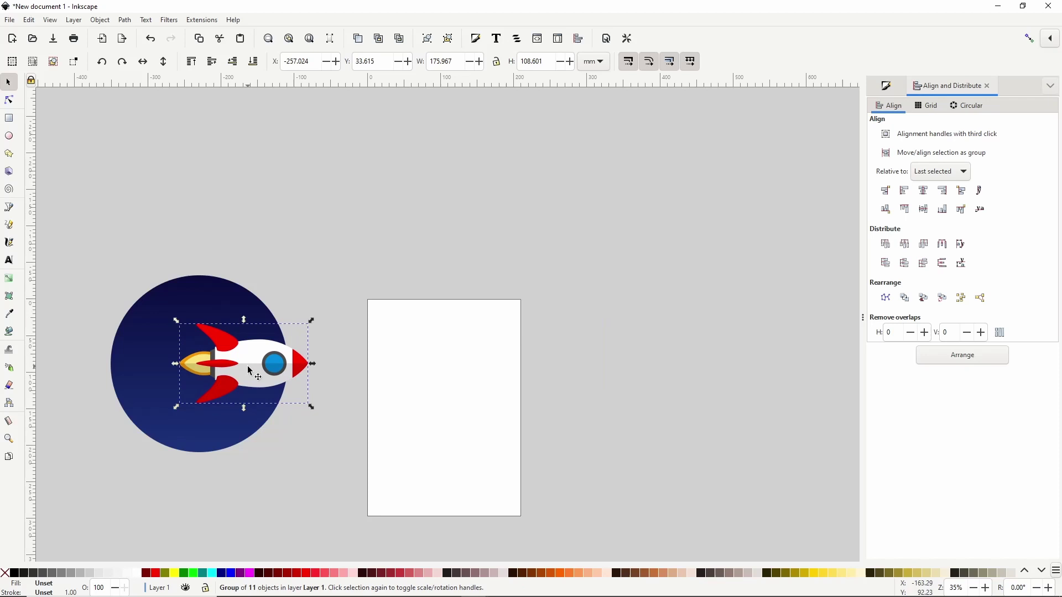
- Centre the rocket vertically on the dark-blue circle and shift it about 2 mm left
shift+click(235, 306)
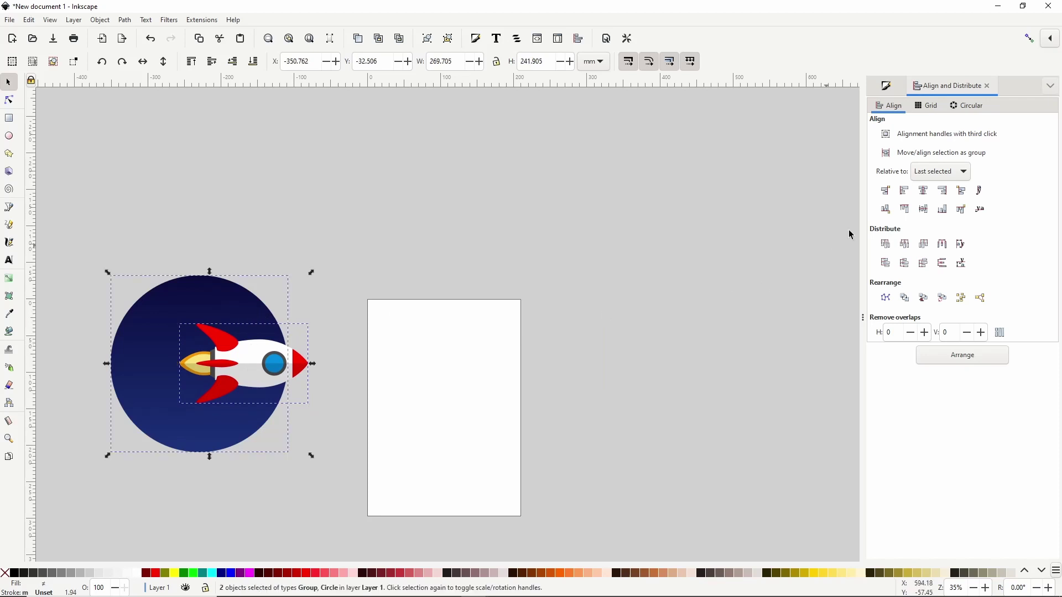
click(927, 218)
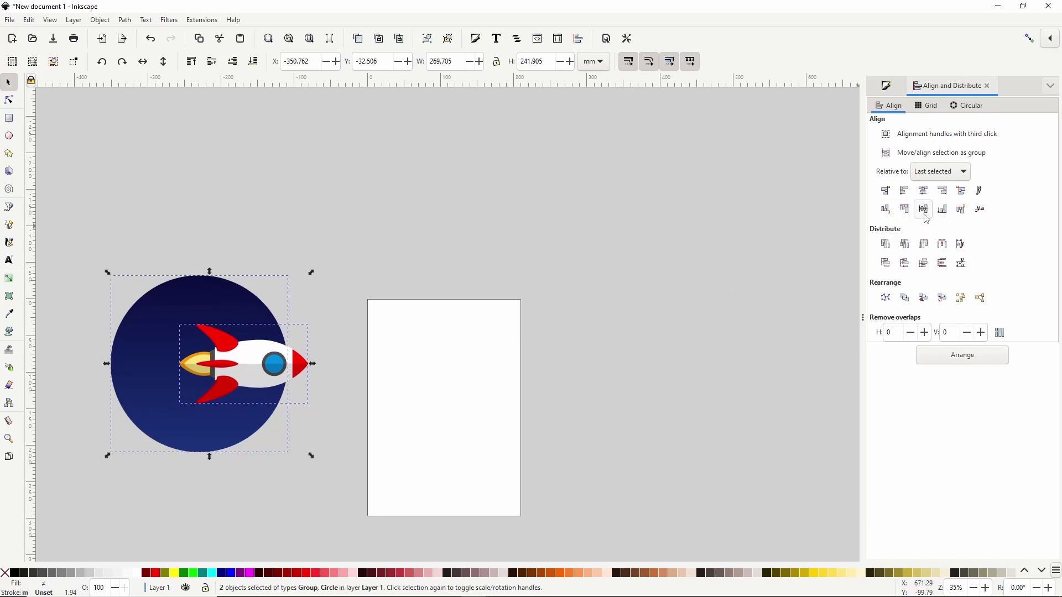
click(305, 257)
click(288, 366)
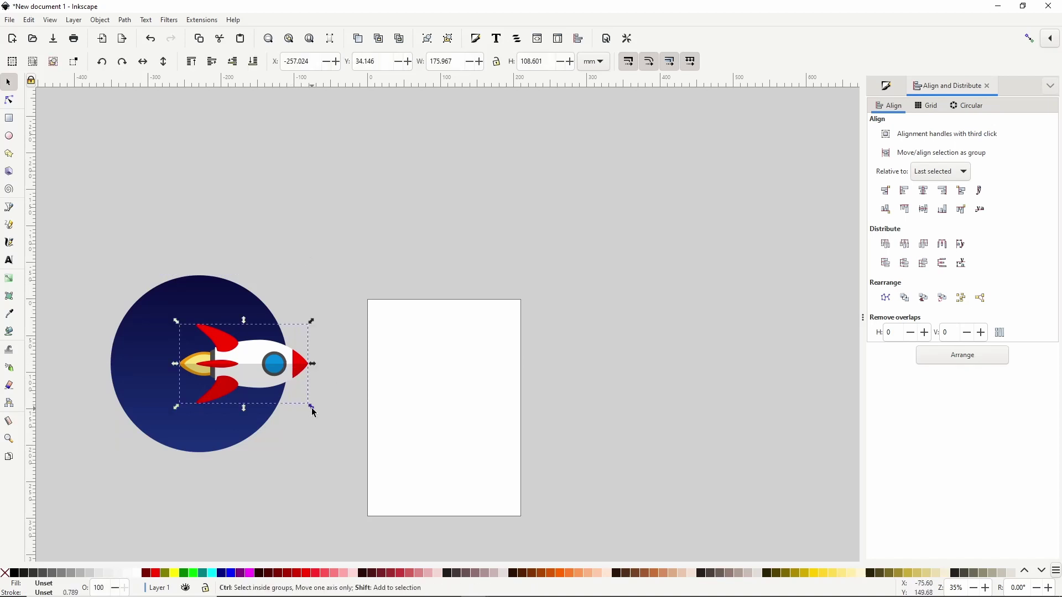
drag(311, 407, 311, 408)
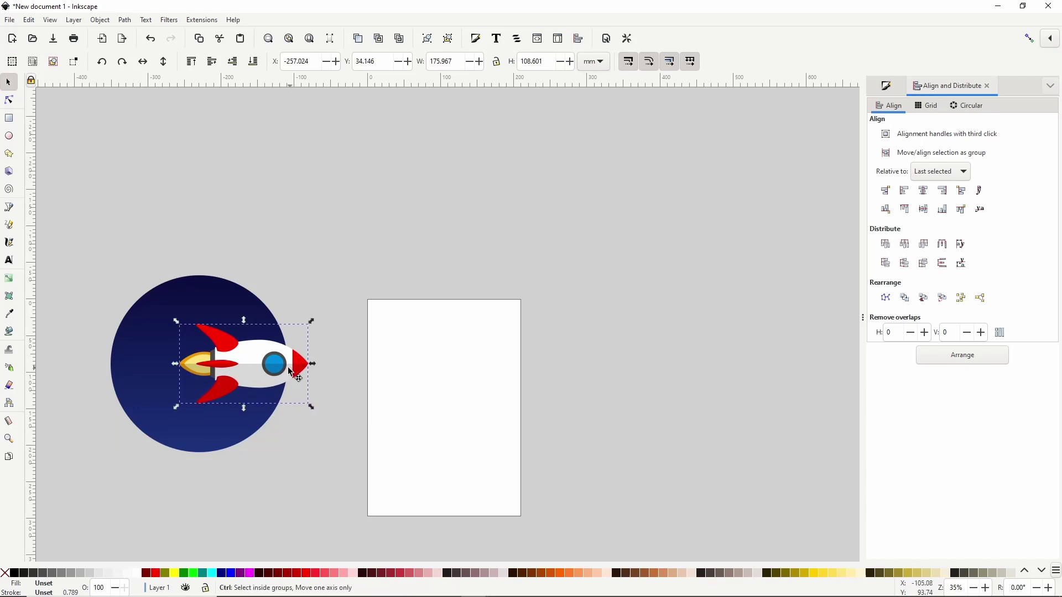
drag(291, 373, 288, 373)
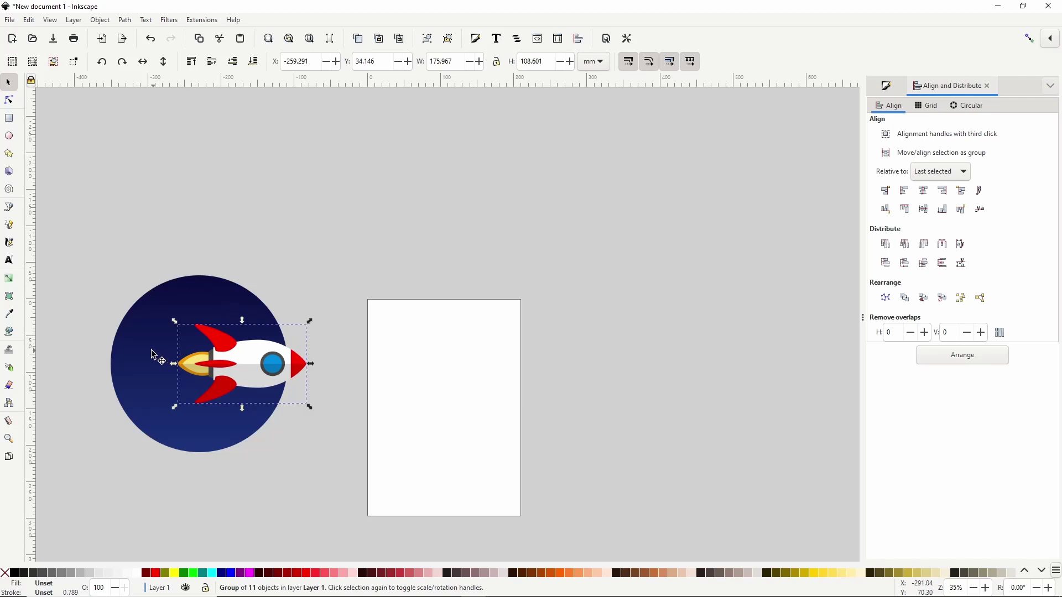
drag(155, 357, 237, 332)
click(161, 254)
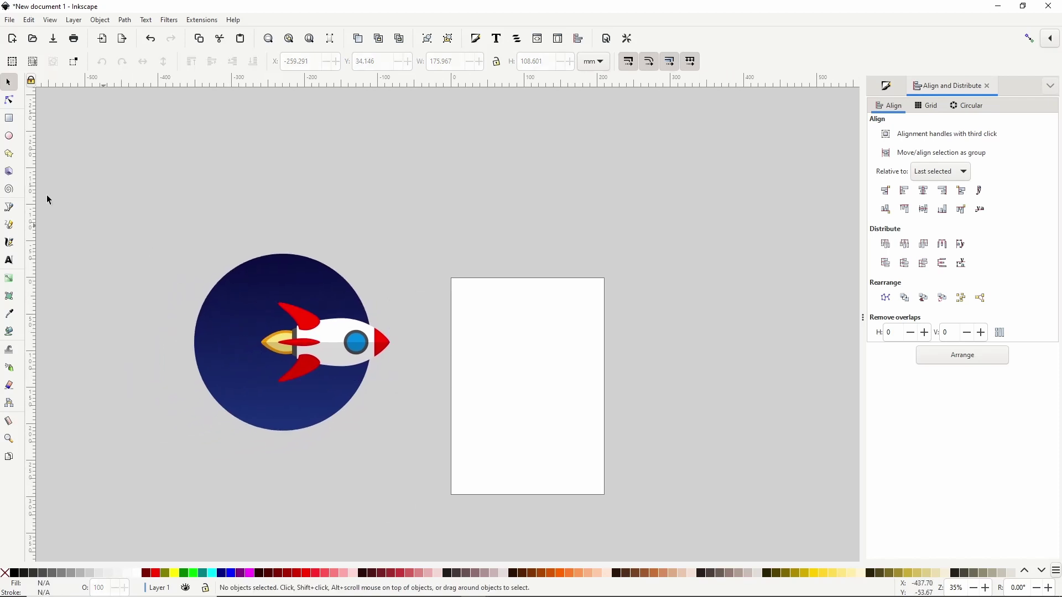
- Draw an ellipse about 60 by 53 mm over the circle's left edge and make it white with 100% opacity
click(9, 136)
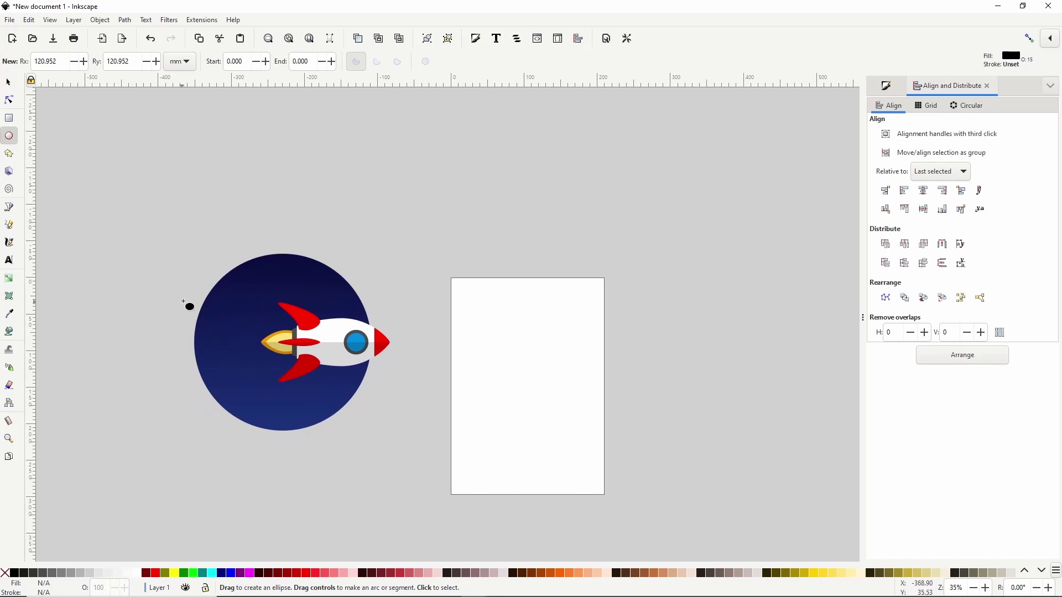
drag(187, 298, 231, 336)
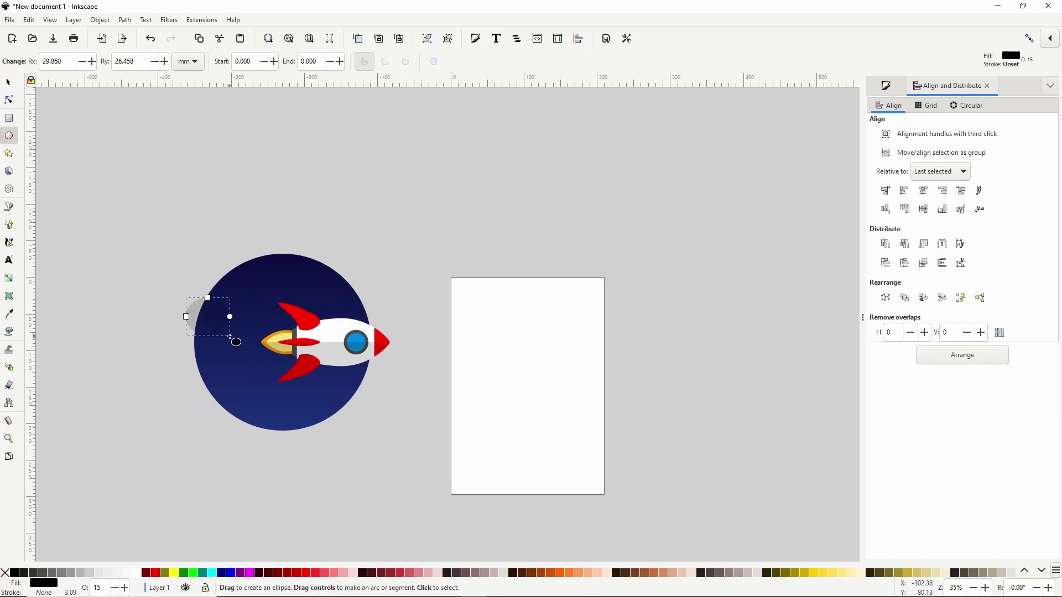
click(135, 574)
click(105, 587)
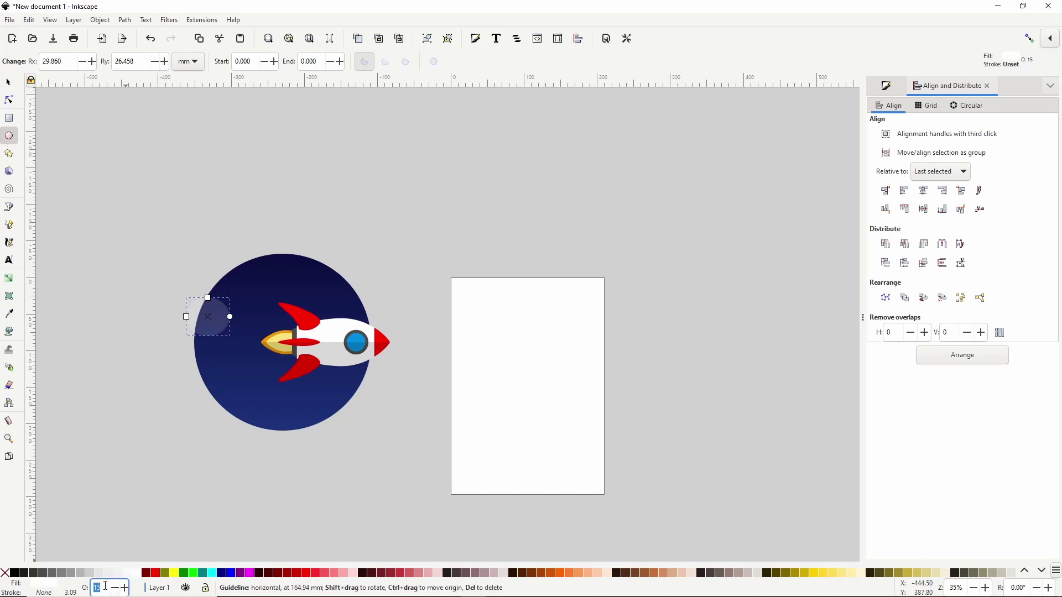
text(100)
key(Return)
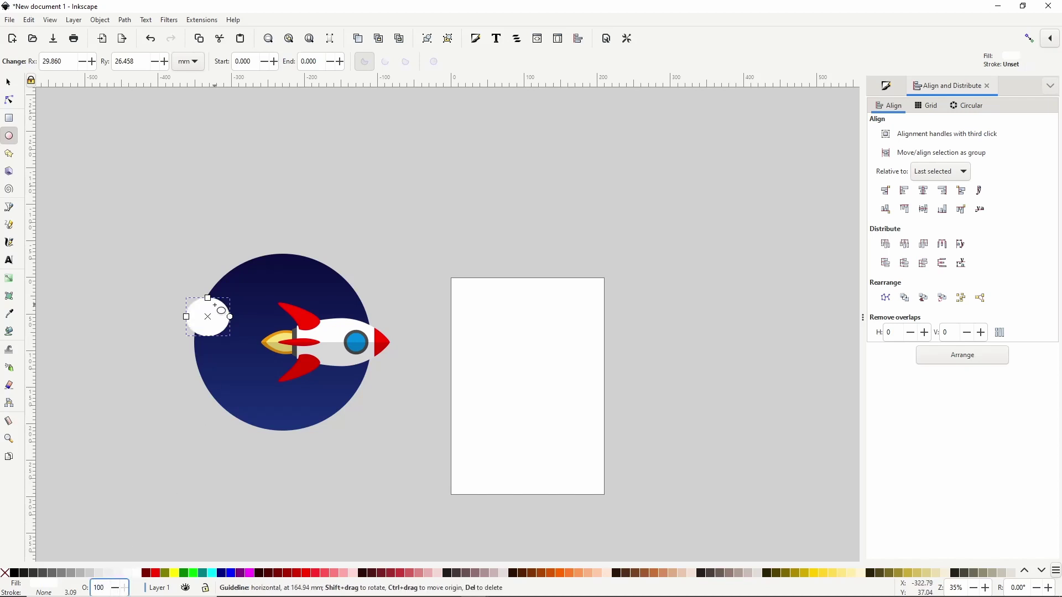
- Draw more overlapping white ellipses of varied sizes from the circle's left edge to the flame, forming a tapering smoke cloud
mouse_move(215, 305)
mouse_down()
mouse_move(245, 337)
mouse_move(276, 347)
mouse_move(267, 339)
mouse_up()
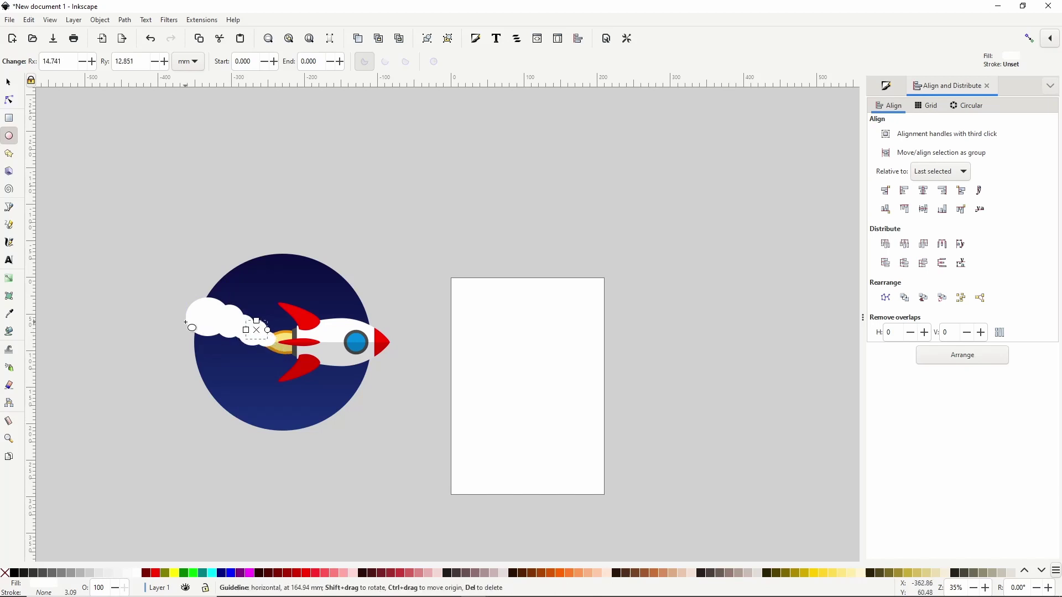
mouse_move(186, 322)
mouse_down()
mouse_move(222, 350)
mouse_move(257, 351)
mouse_up()
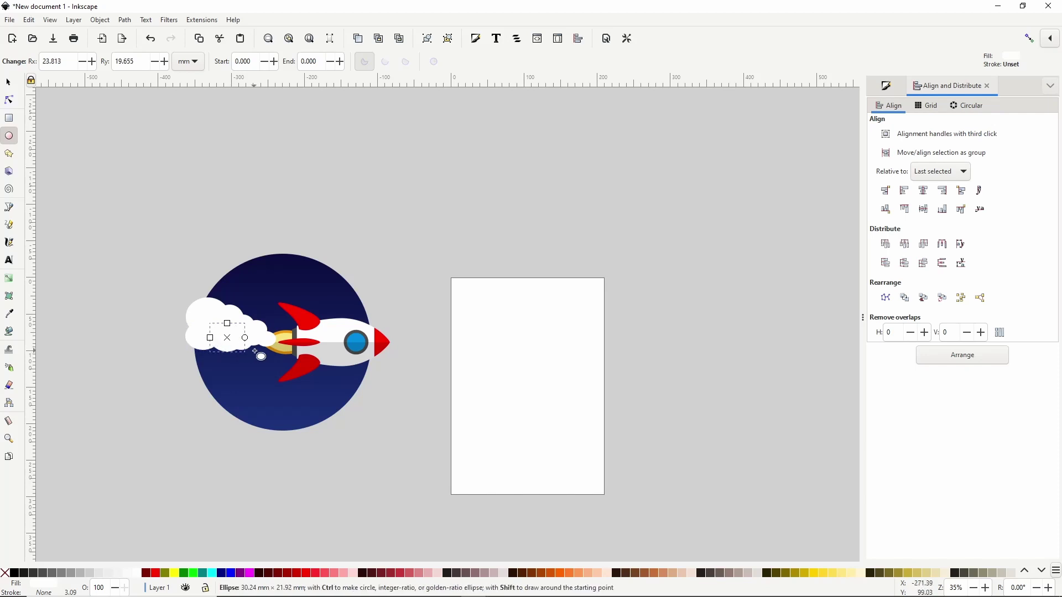
mouse_move(185, 344)
mouse_down()
mouse_move(221, 365)
mouse_move(206, 336)
mouse_move(274, 353)
mouse_move(209, 373)
mouse_move(221, 375)
mouse_move(233, 347)
mouse_move(252, 365)
mouse_up()
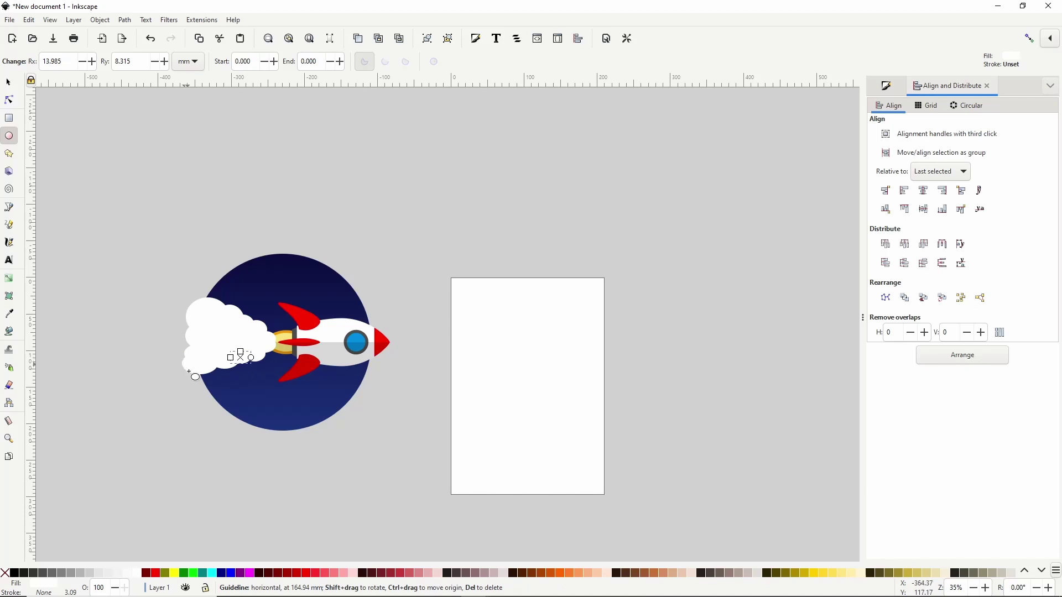
mouse_move(189, 371)
mouse_down()
mouse_move(220, 389)
mouse_move(225, 376)
mouse_up()
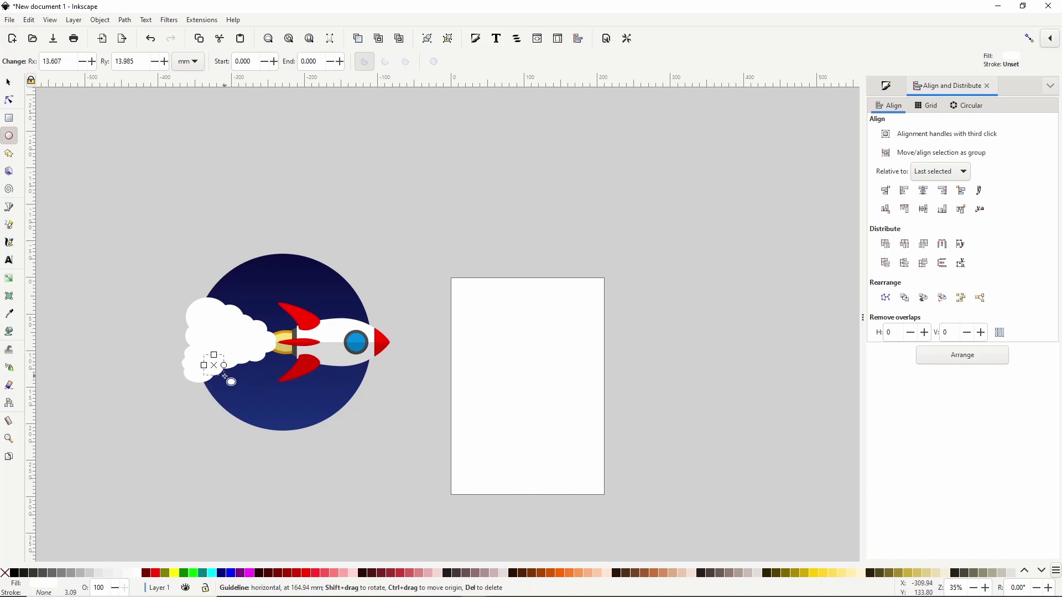
- Select all the white smoke ellipses and unite them into one shape
click(9, 83)
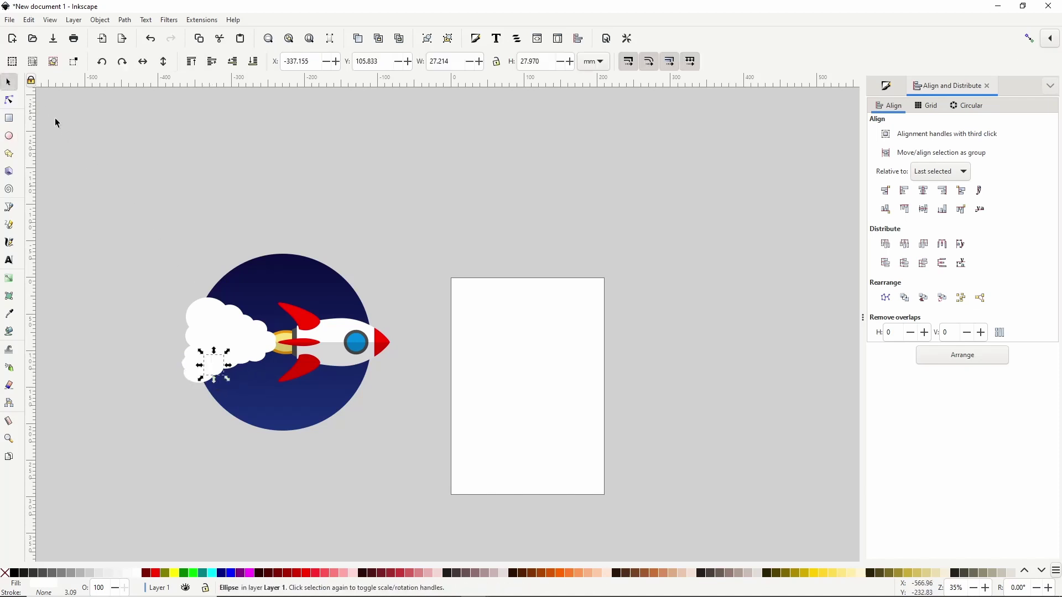
drag(135, 253, 281, 394)
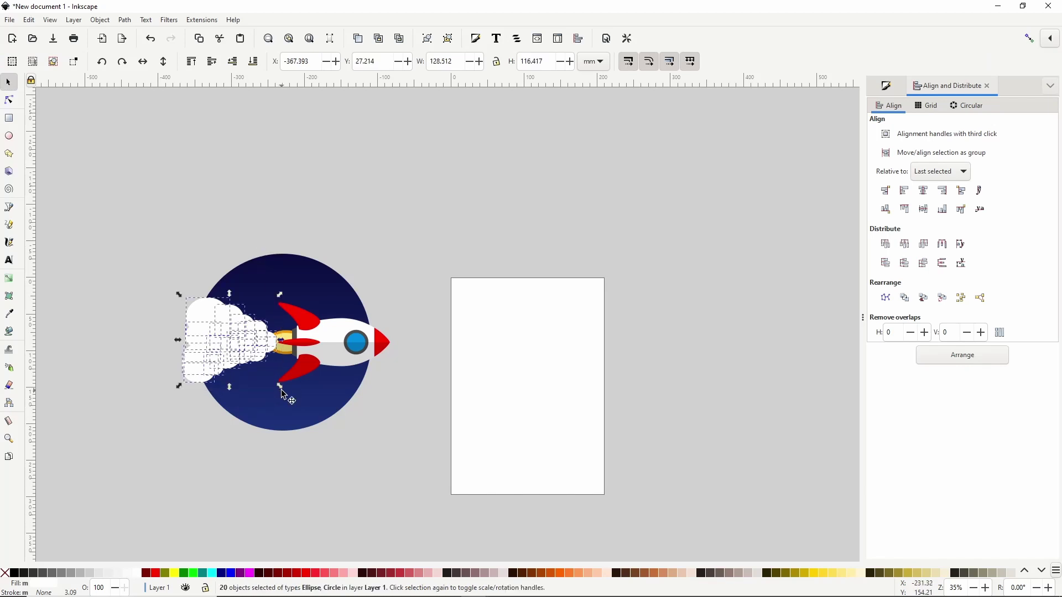
click(125, 21)
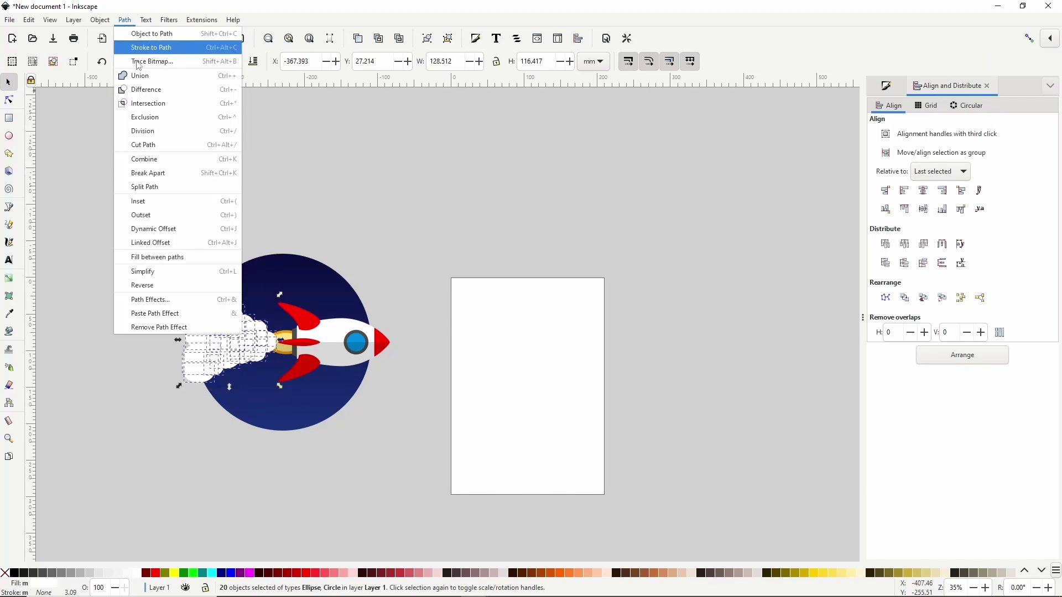
click(144, 78)
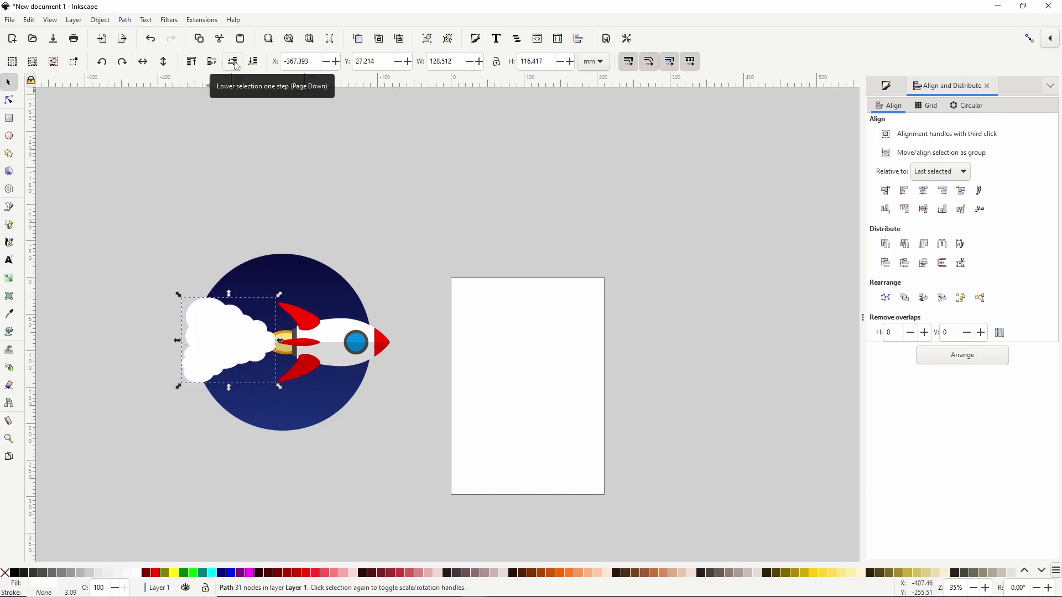
- Lower the smoke cloud behind the rocket and stretch it vertically to about 125 mm tall
click(236, 63)
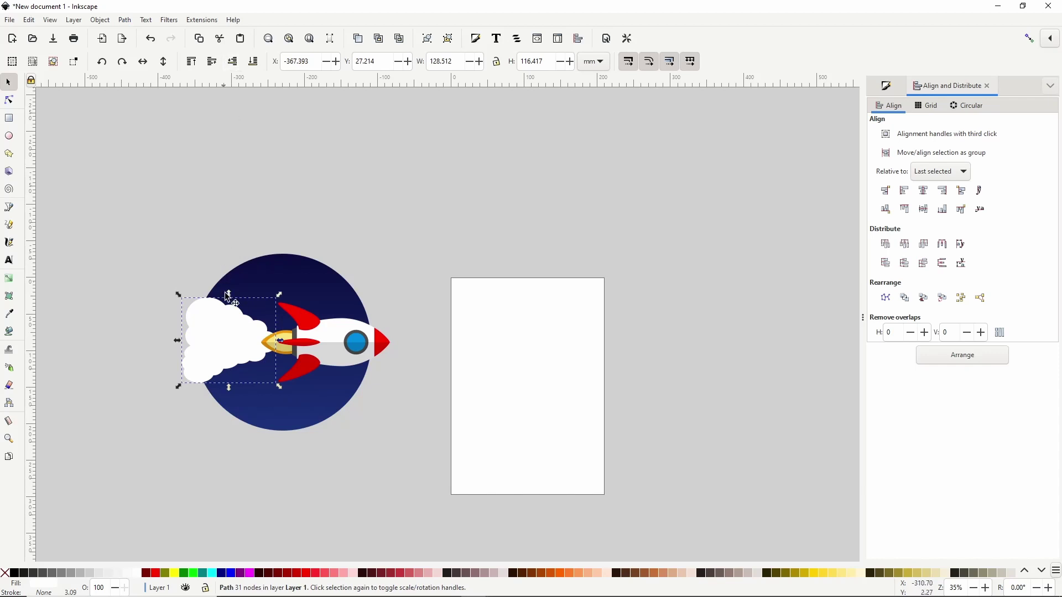
drag(229, 388, 229, 358)
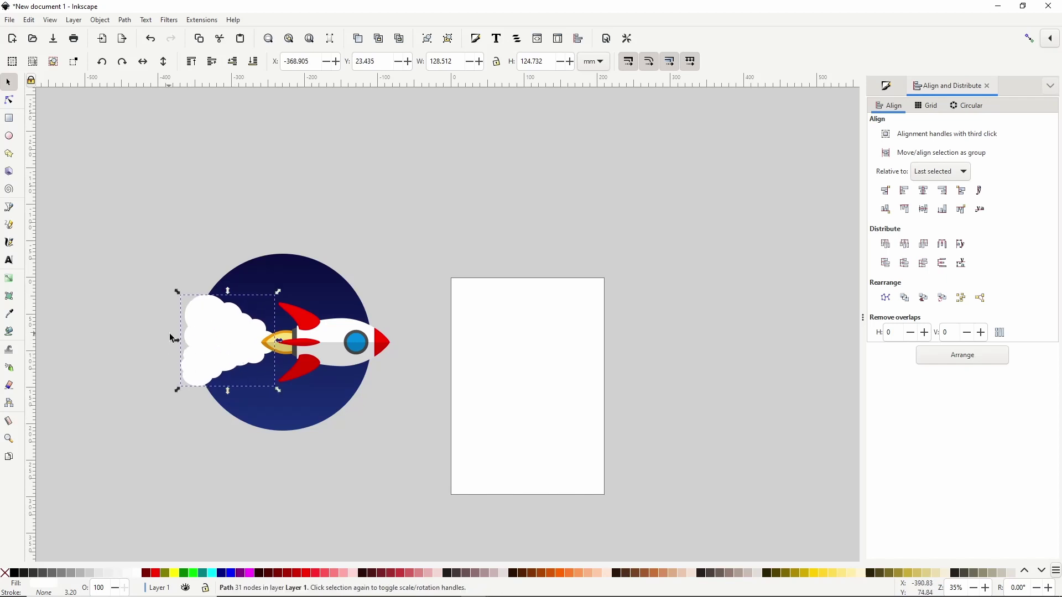
- Duplicate the dark-blue circle, raise the copy to the top and intersect it with the smoke cloud to trim the cloud to the badge
click(295, 288)
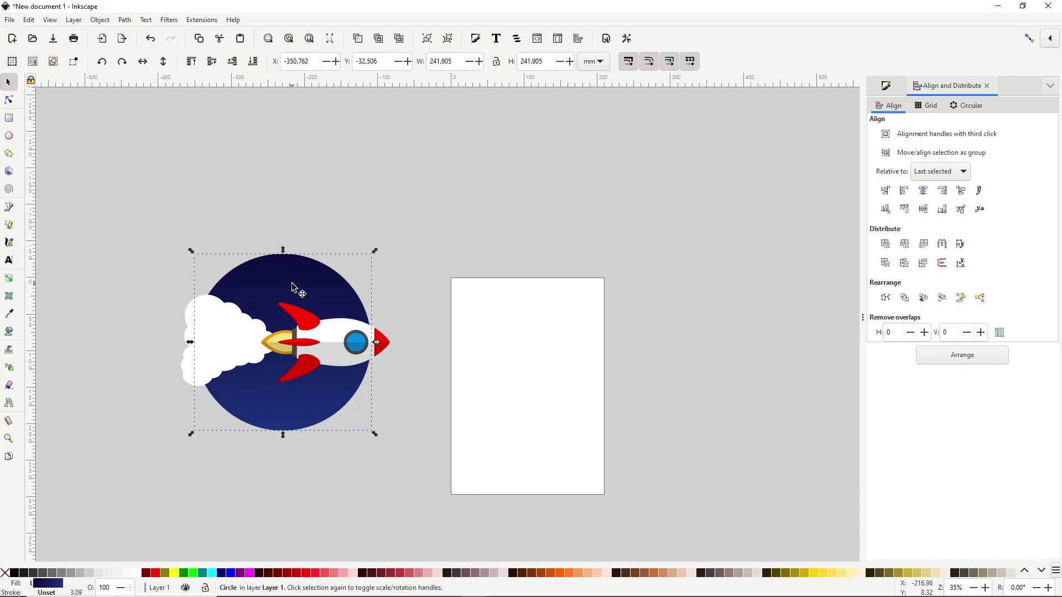
key(Home)
shift+click(191, 308)
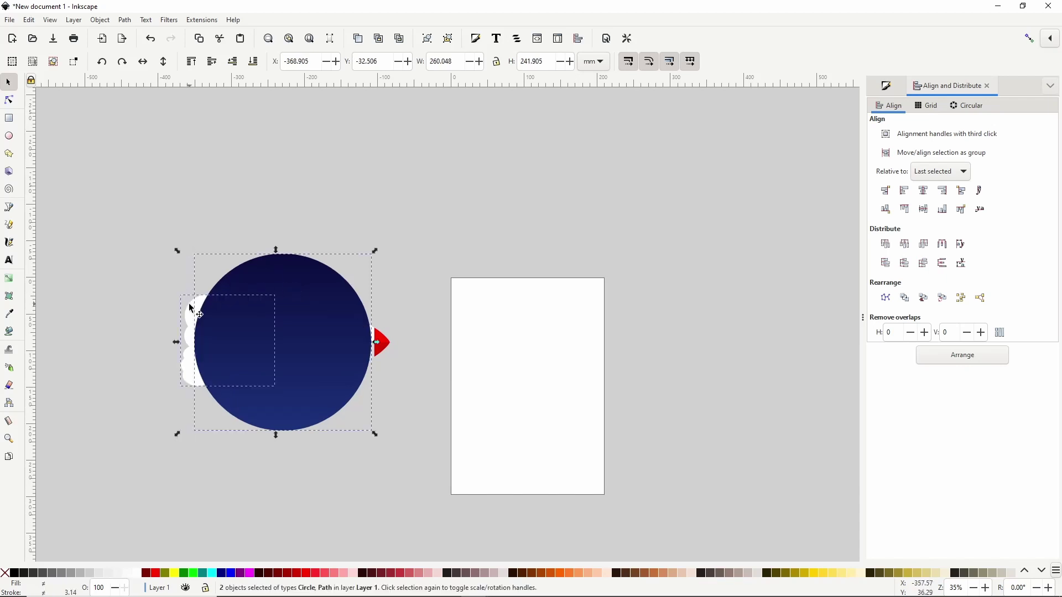
click(124, 21)
click(146, 105)
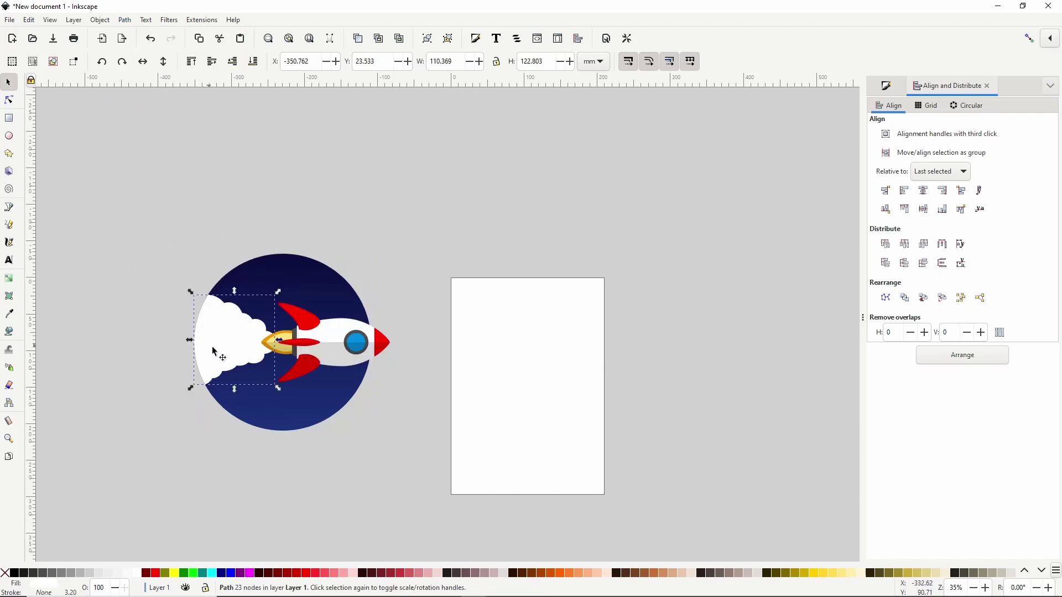
ctrl+scroll(194, 314, up, 1)
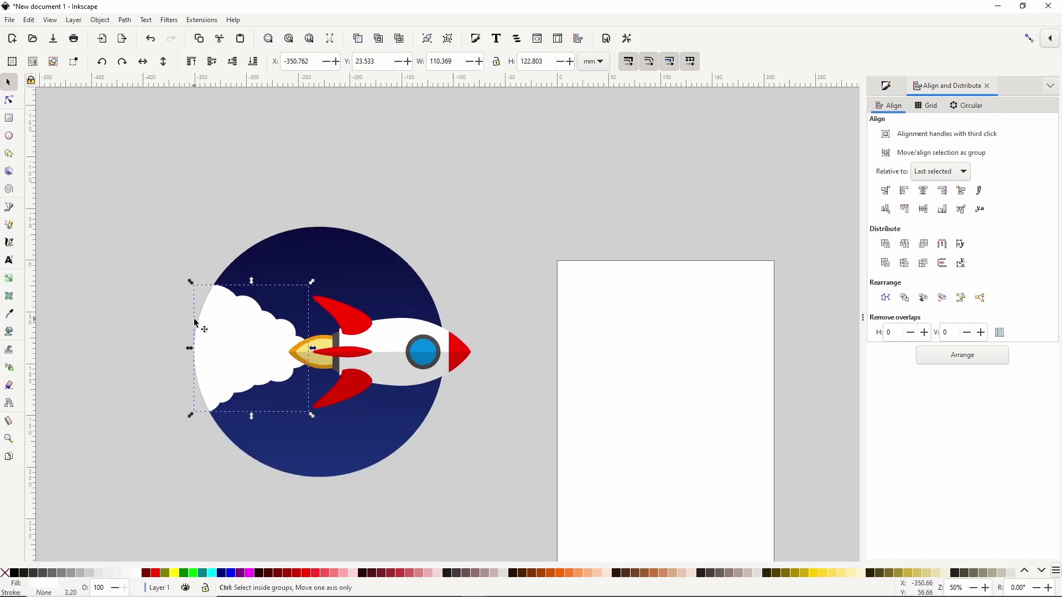
ctrl+scroll(192, 308, up, 1)
ctrl+scroll(190, 307, down, 1)
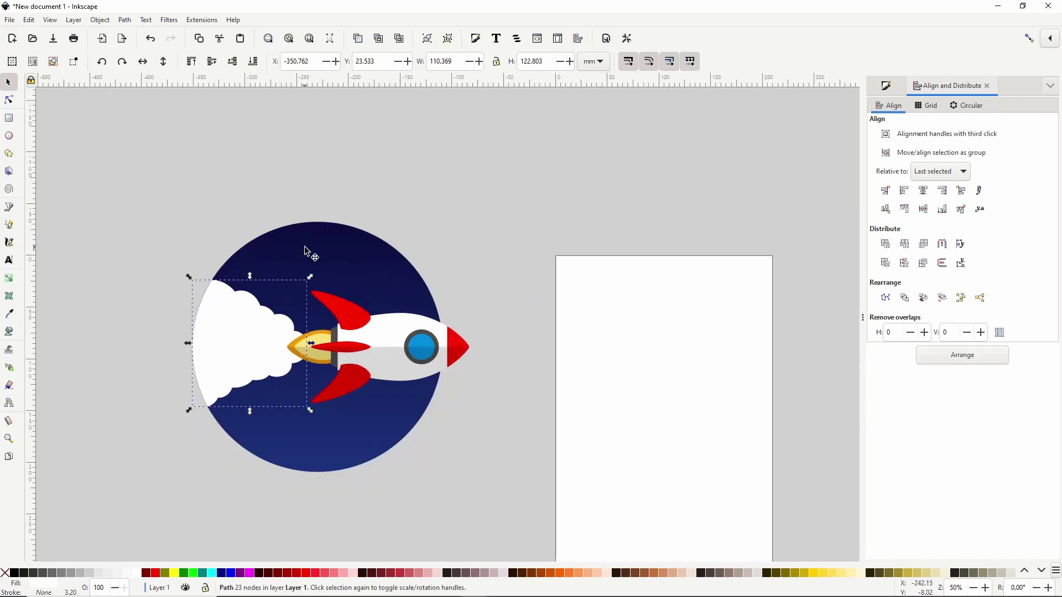
- Place a red duplicate of the dark-blue circle on top, scaled about its centre to about 177 mm in diameter
click(336, 253)
key(Home)
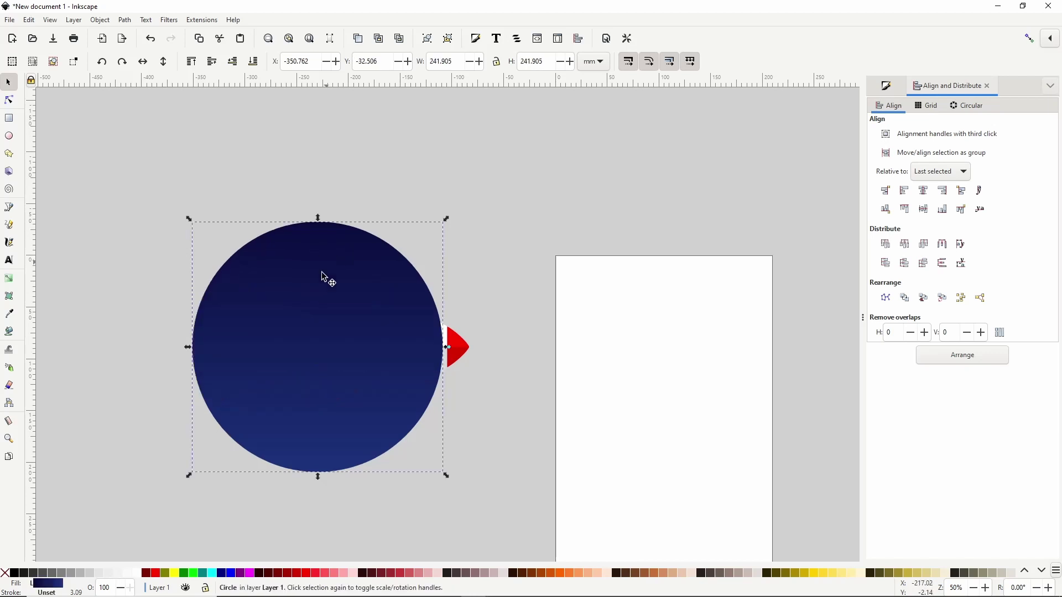
click(158, 573)
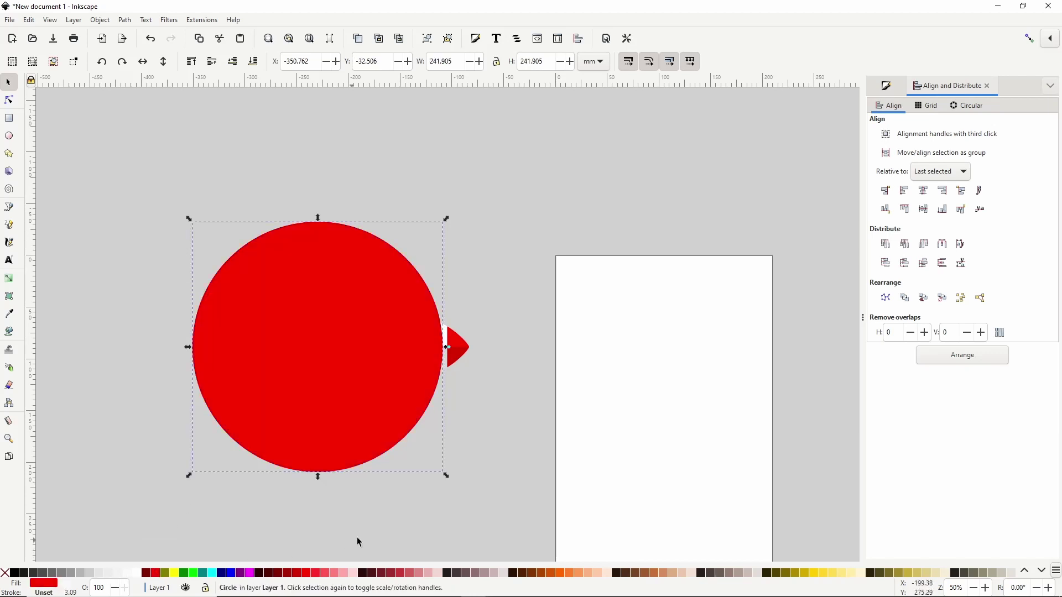
drag(447, 475, 413, 453)
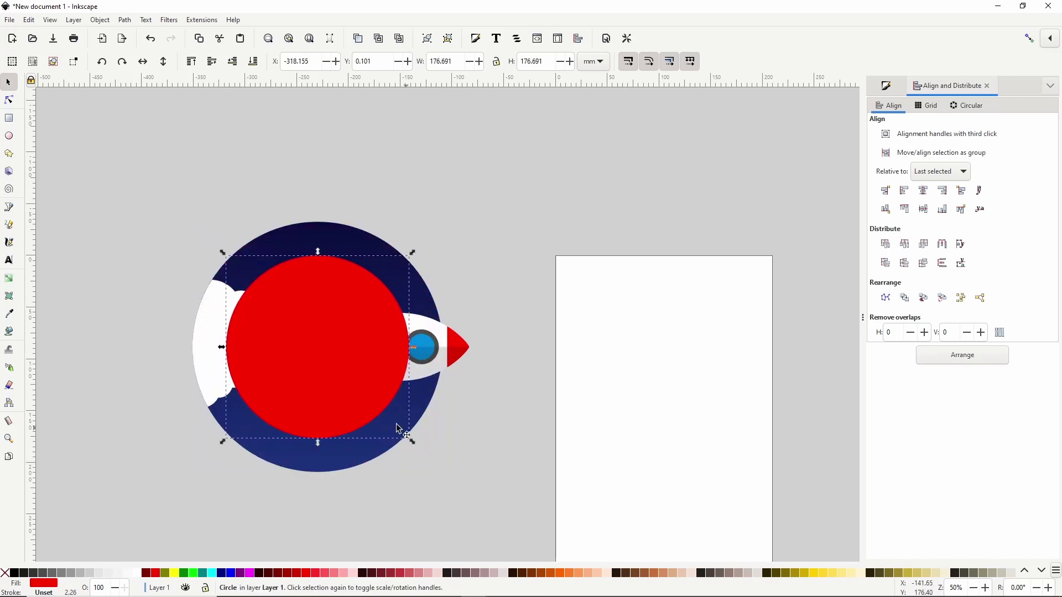
- Add the text "BLAST OFF!" on the empty canvas outside the badge
click(9, 260)
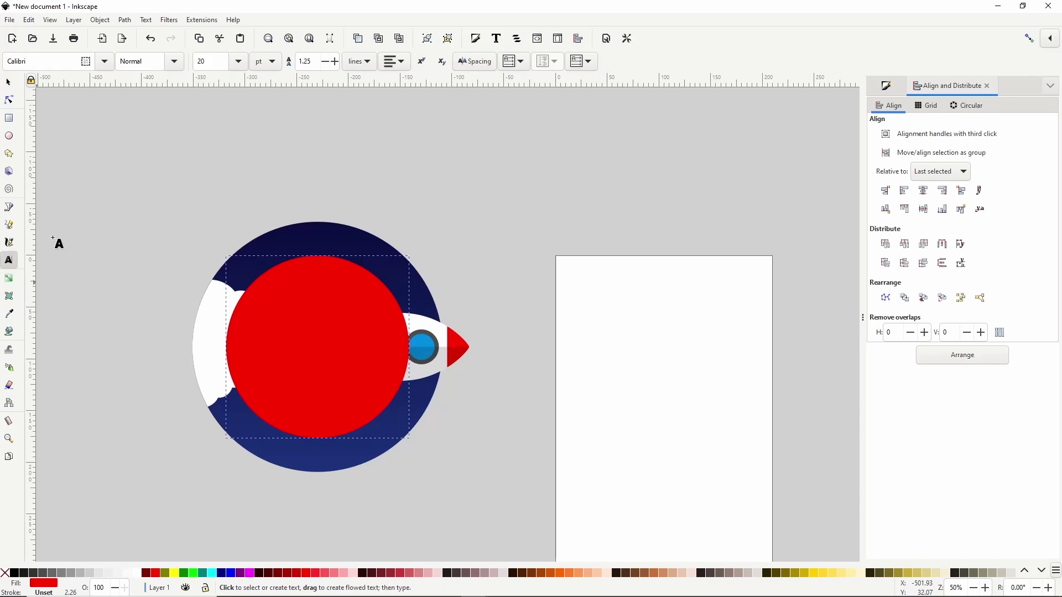
click(77, 210)
text(Ro)
text(AST OFF)
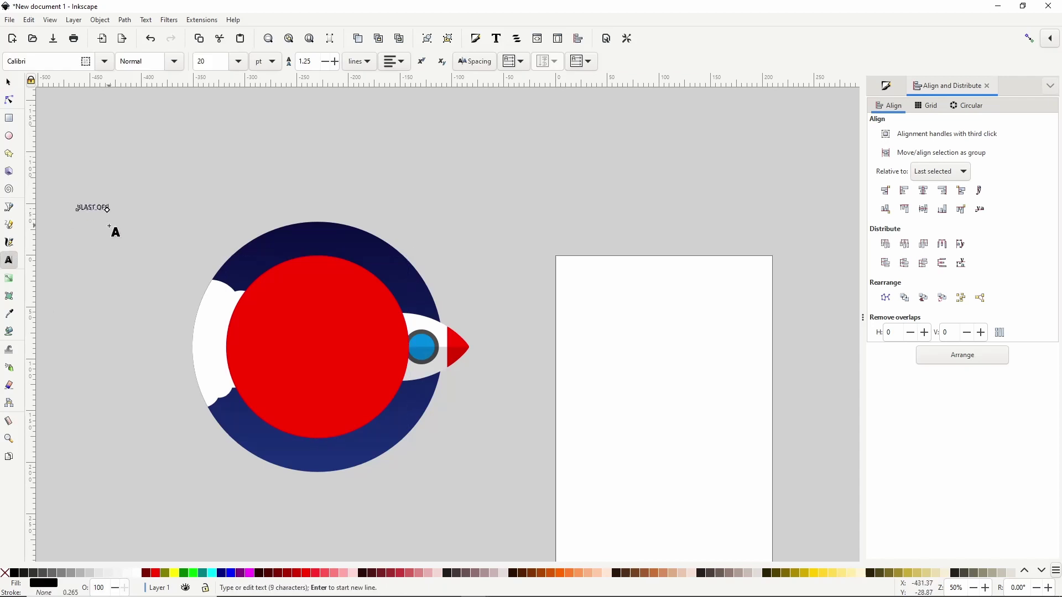
text(!)
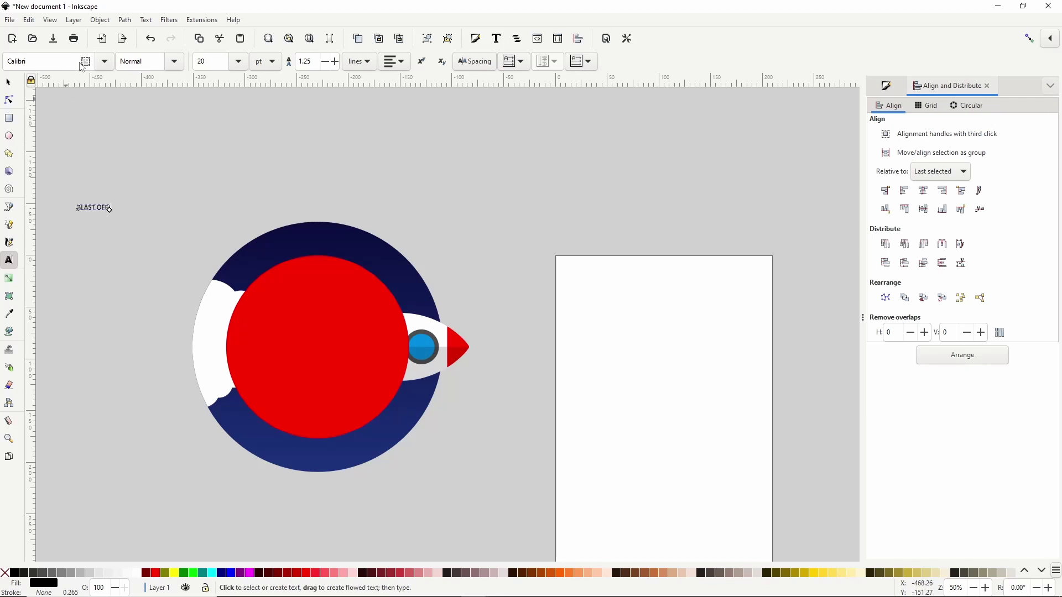
- Set the "BLAST OFF!" text to bold and centre-aligned
click(175, 63)
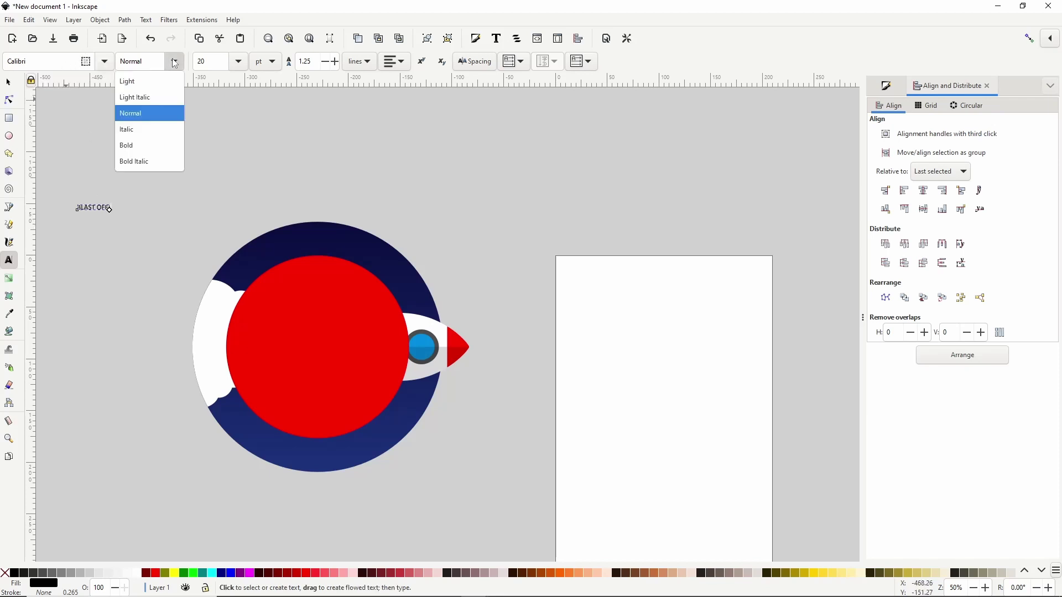
click(139, 145)
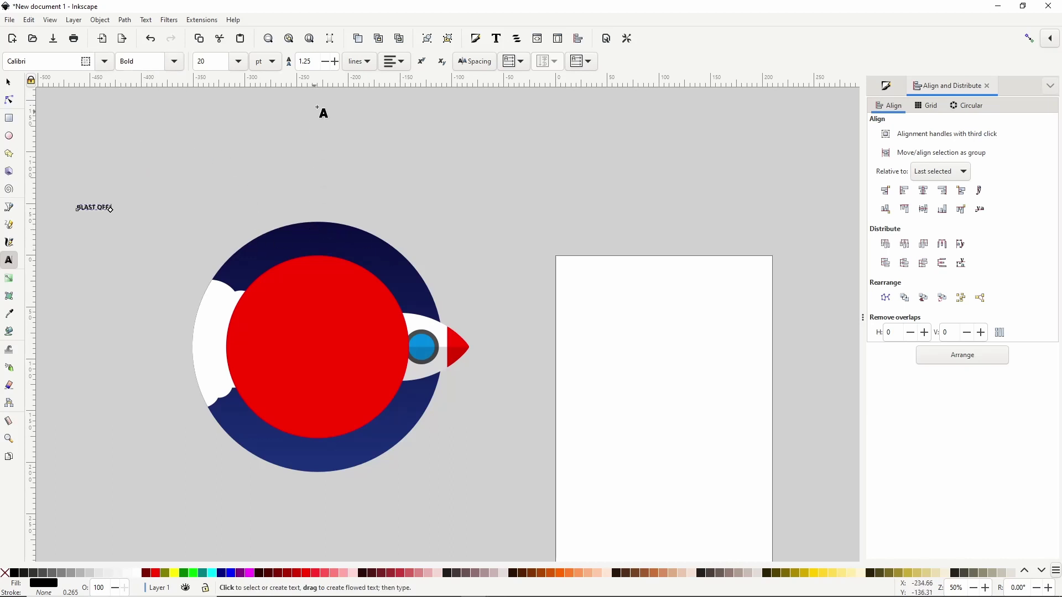
click(400, 62)
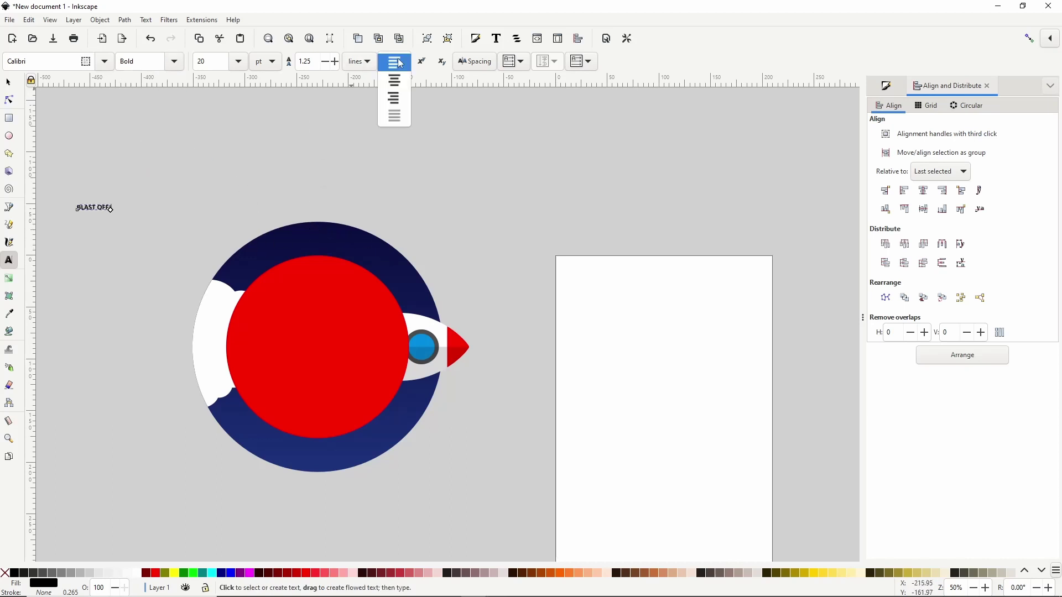
click(399, 88)
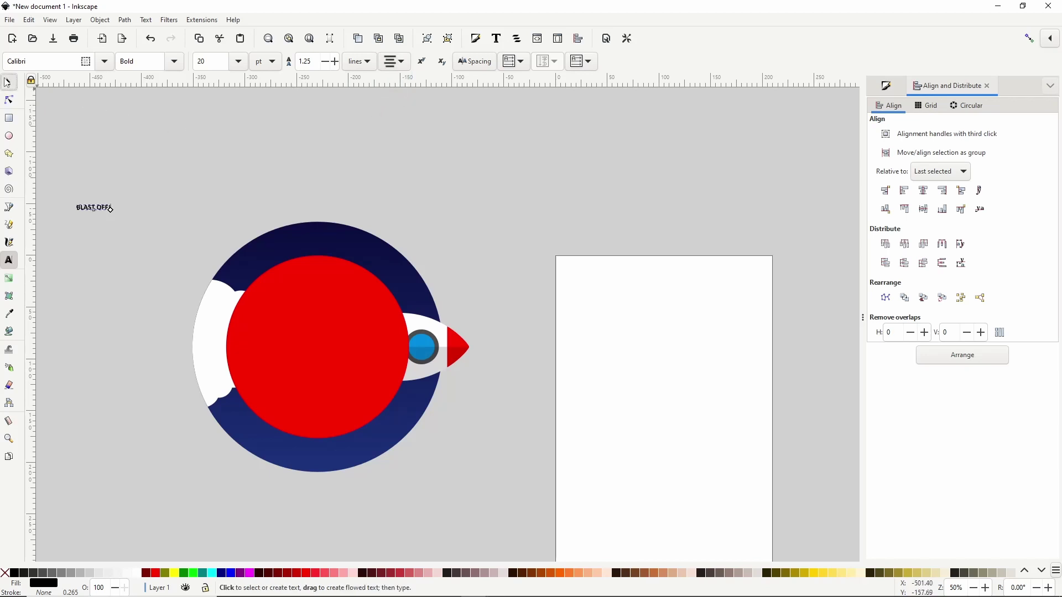
- Colour the "BLAST OFF!" text white and scale it proportionally to about 143 mm wide
click(8, 82)
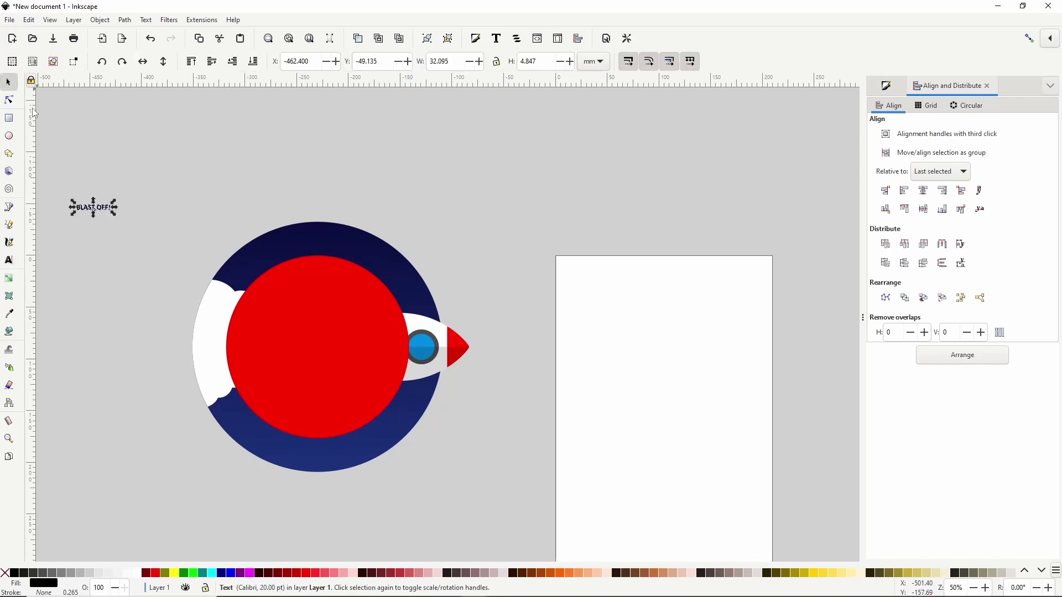
click(140, 573)
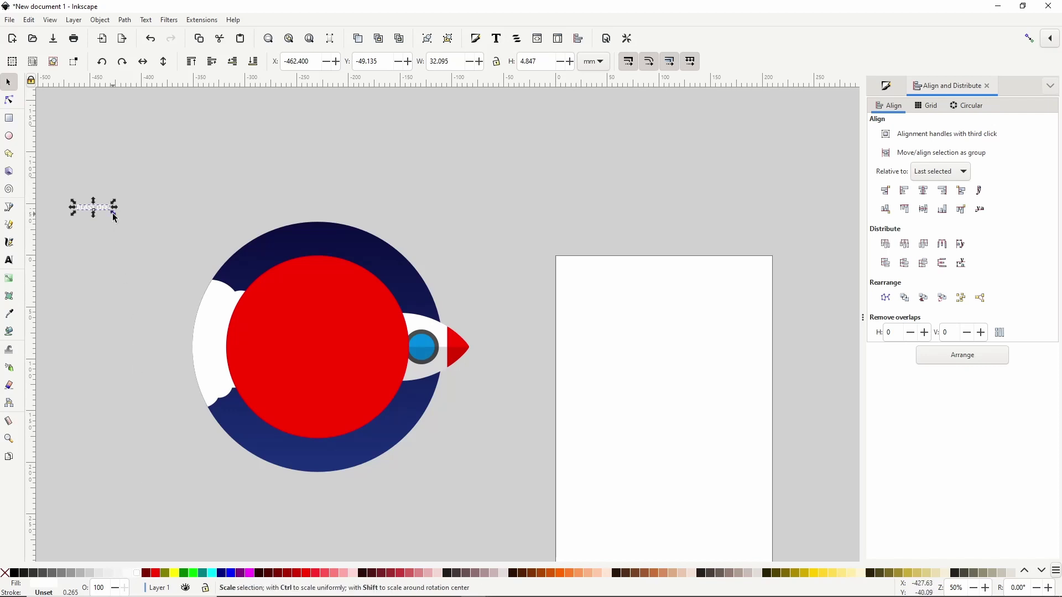
drag(113, 213, 230, 286)
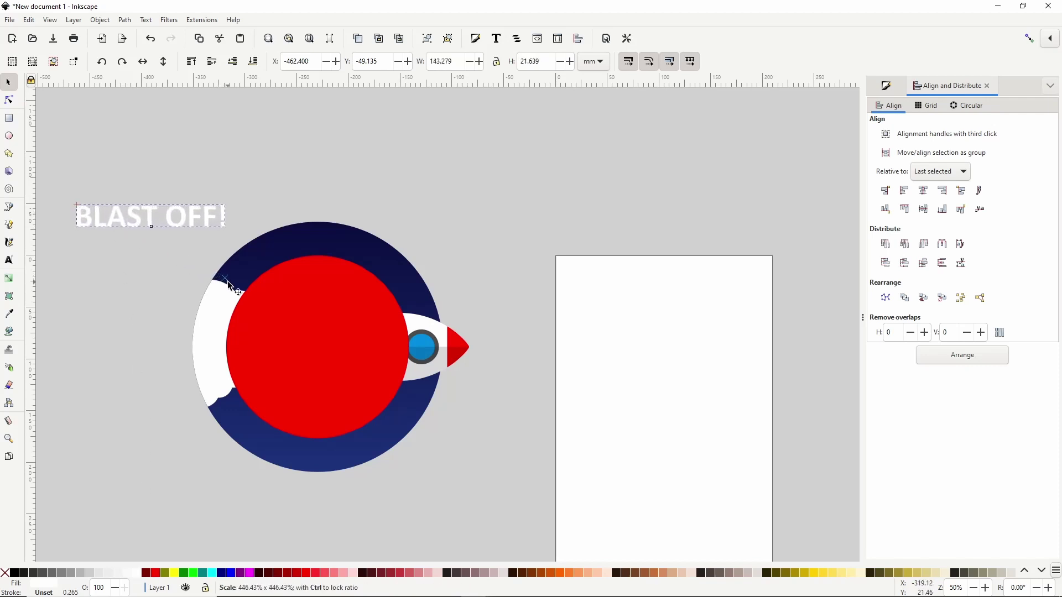
- Put the "BLAST OFF!" text on the red circle as its path
shift+click(307, 333)
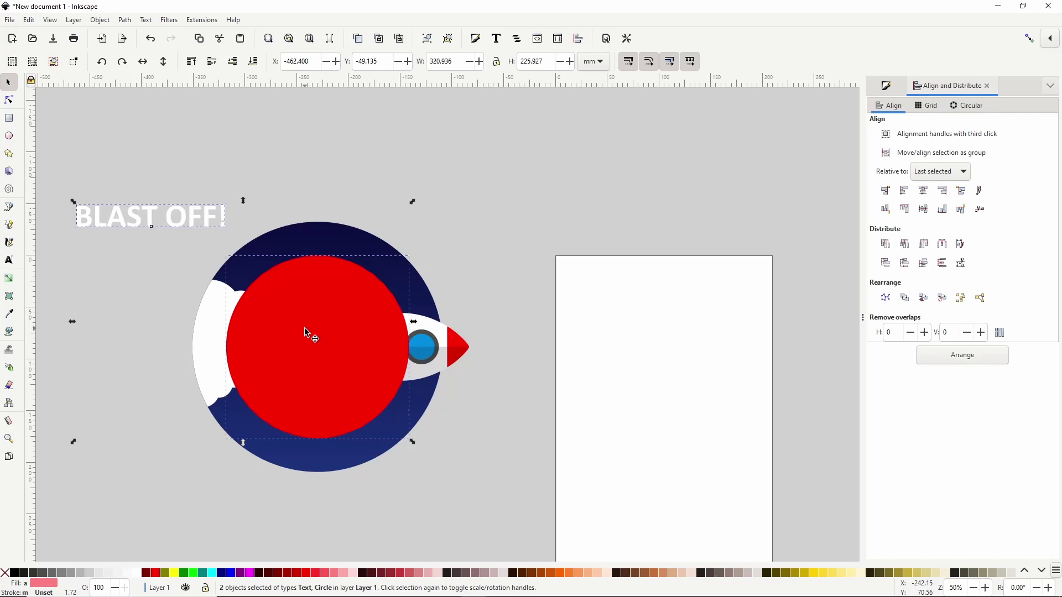
click(145, 20)
click(170, 75)
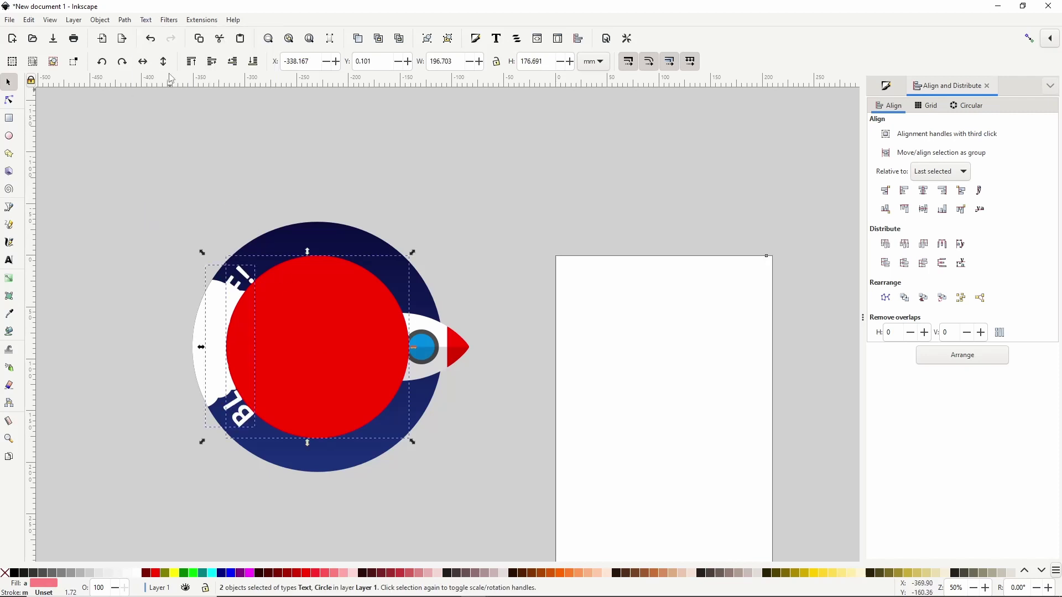
click(350, 152)
- Rotate the red circle 90° clockwise to bring the lettering to the badge's top, then enlarge it about its centre to about 184 mm
click(351, 297)
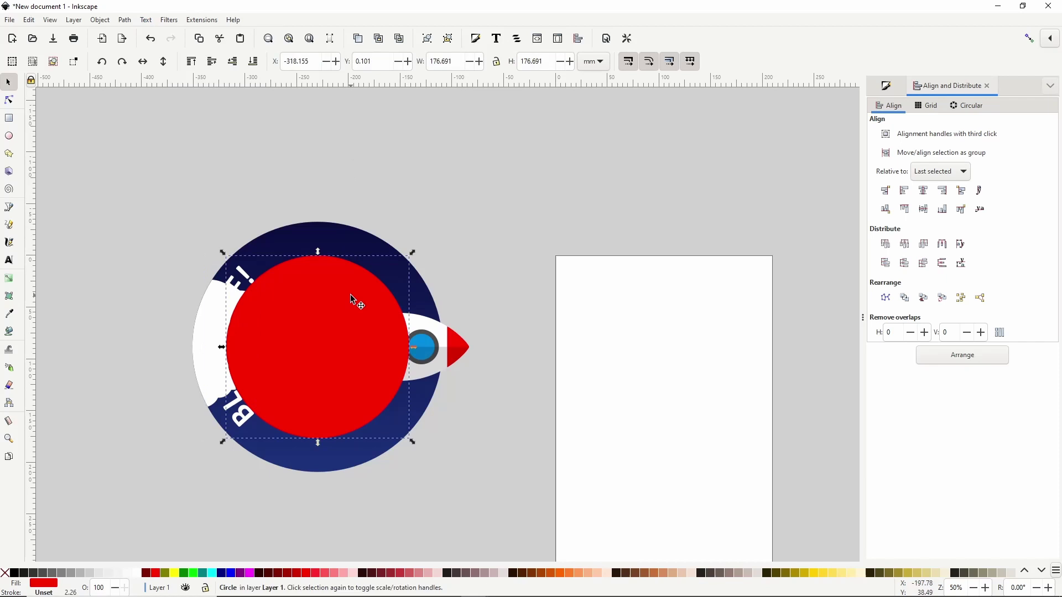
click(350, 294)
drag(413, 442, 249, 434)
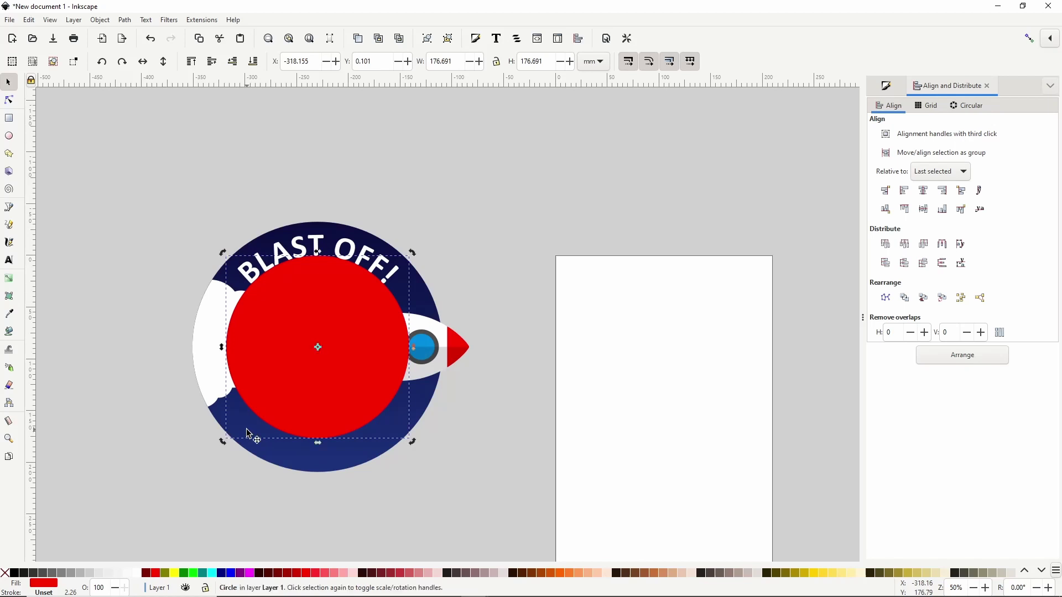
click(336, 377)
drag(413, 441, 419, 443)
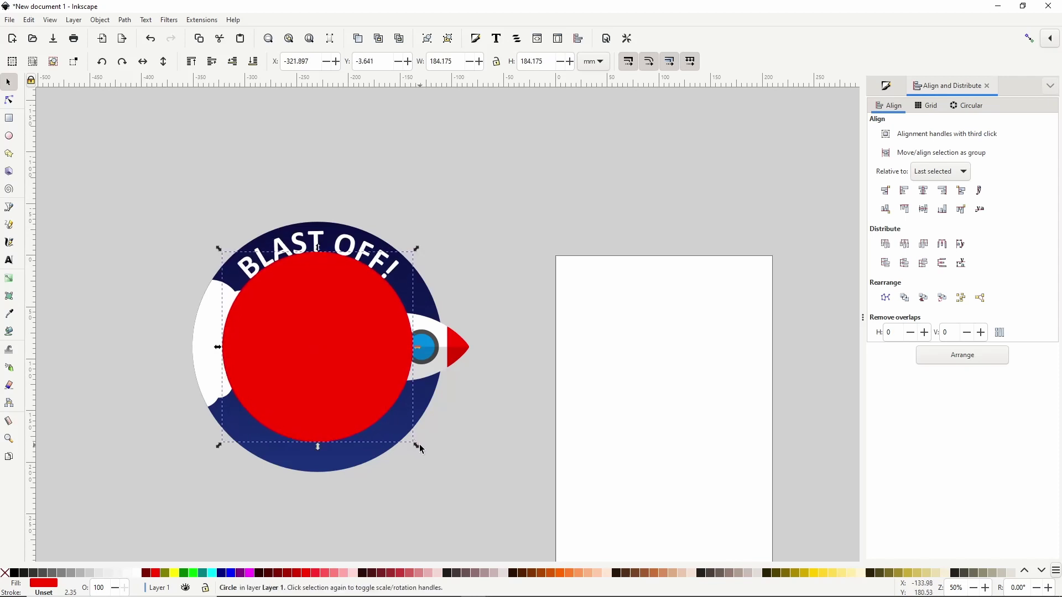
- Set the letter spacing of the curved "BLAST OFF!" text to 5 px
double_click(348, 246)
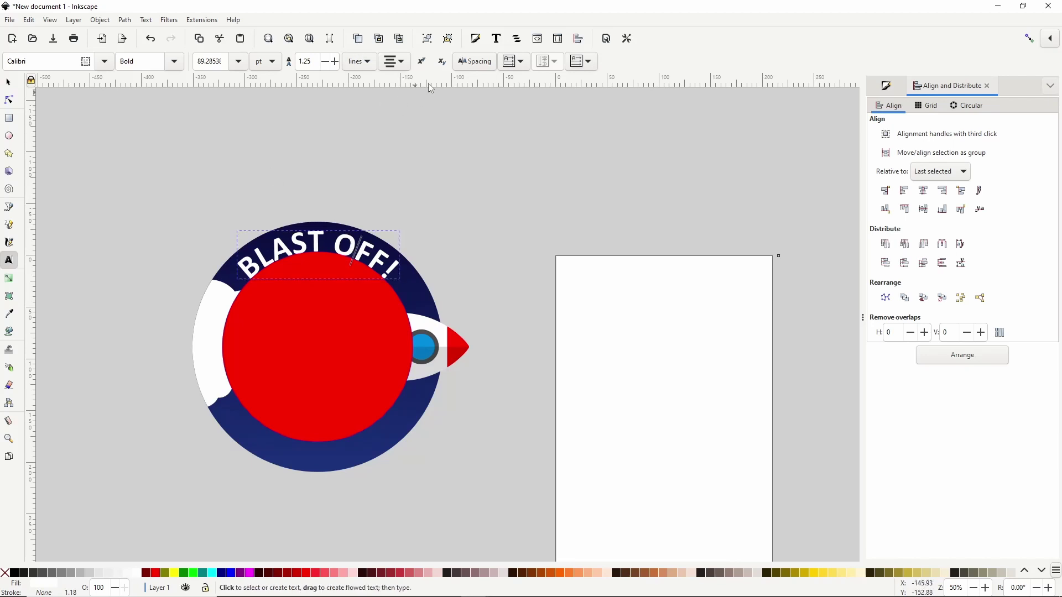
click(475, 61)
click(418, 93)
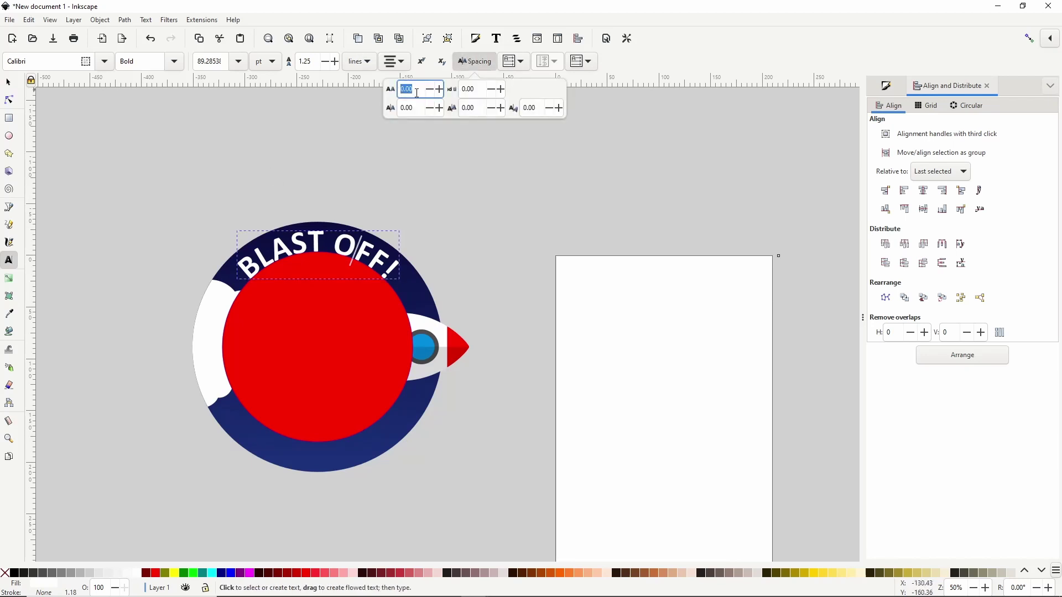
text(5)
key(Return)
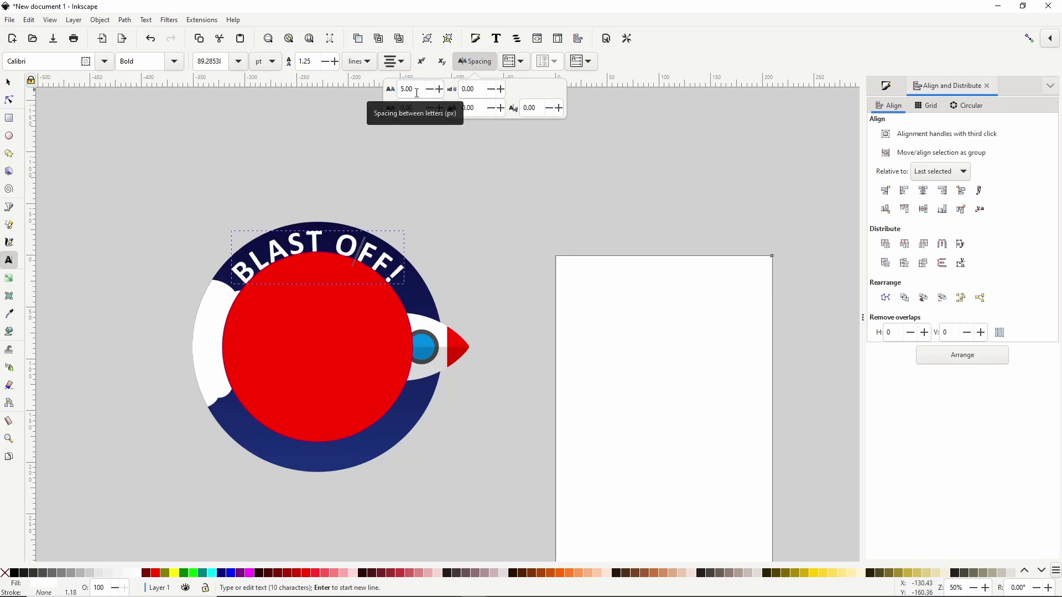
click(463, 61)
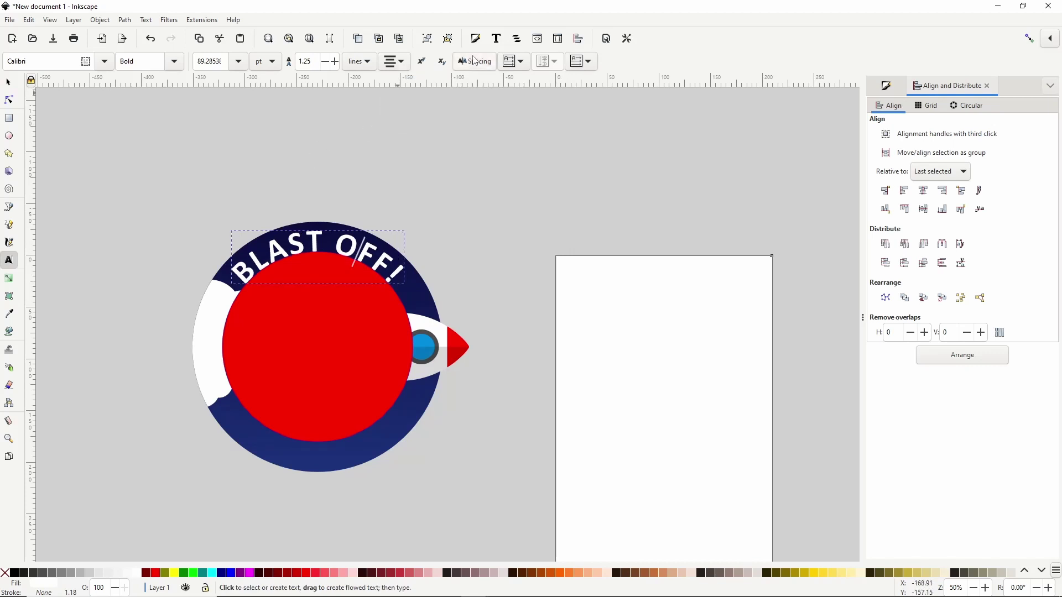
- Convert the curved lettering to a path and delete the red guide circle
click(125, 20)
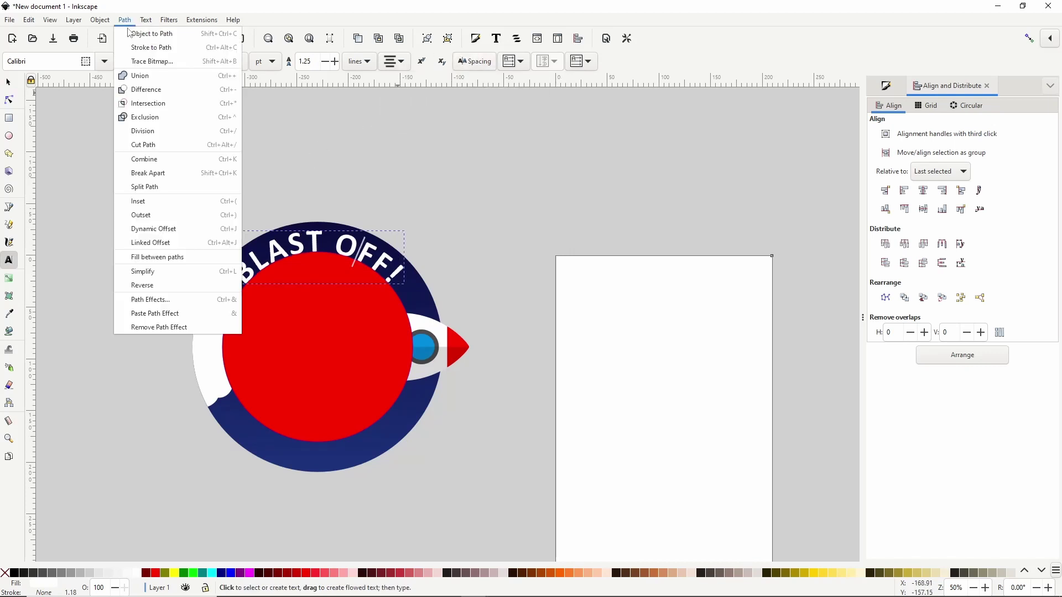
click(134, 36)
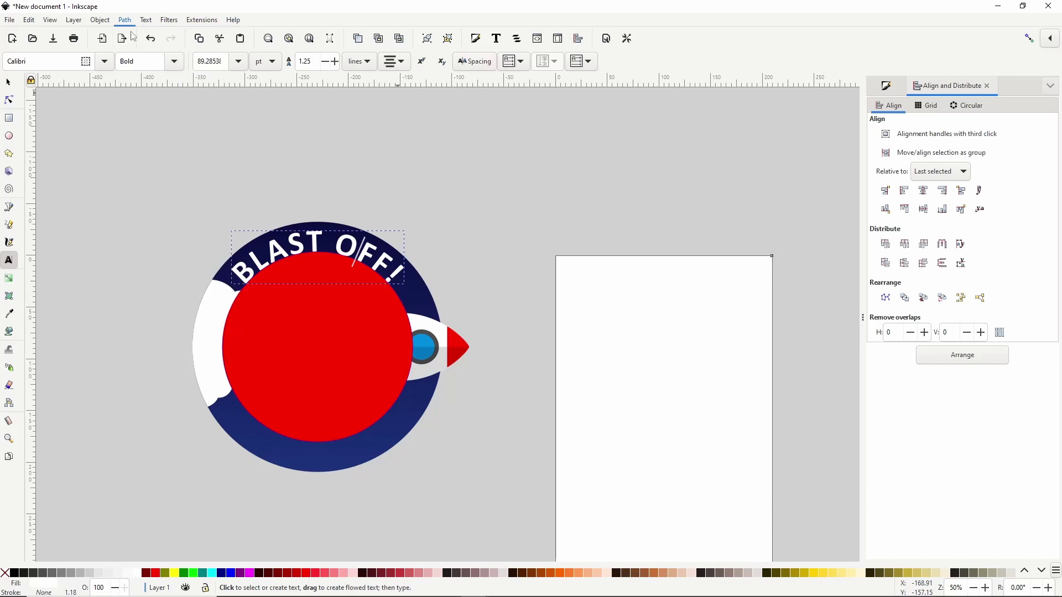
click(9, 82)
click(321, 341)
key(Delete)
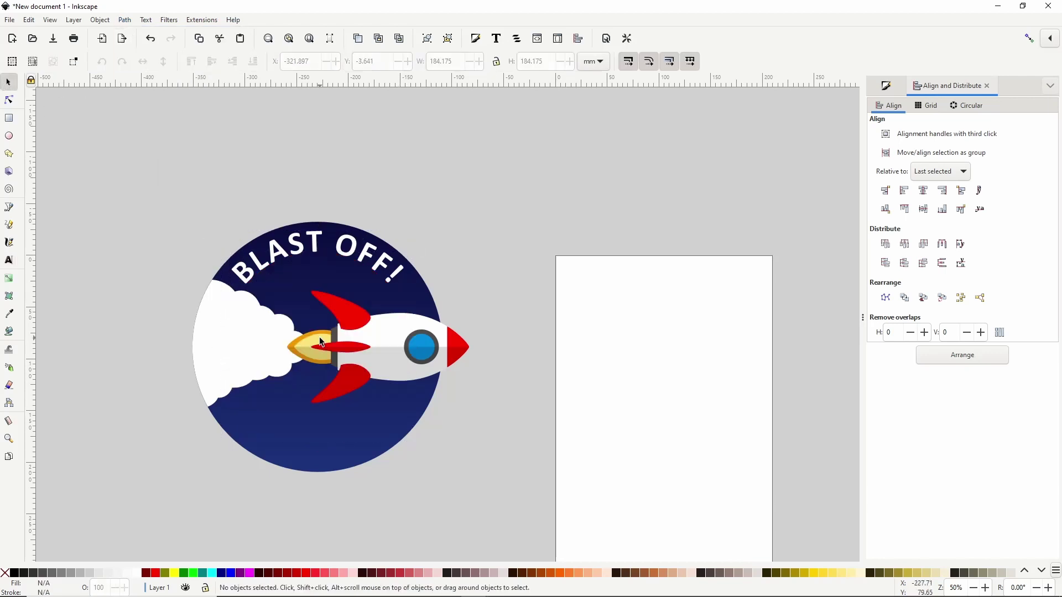
- Duplicate the smoke cloud, raise the copy to the top and subtract it from the dark-blue circle
click(221, 355)
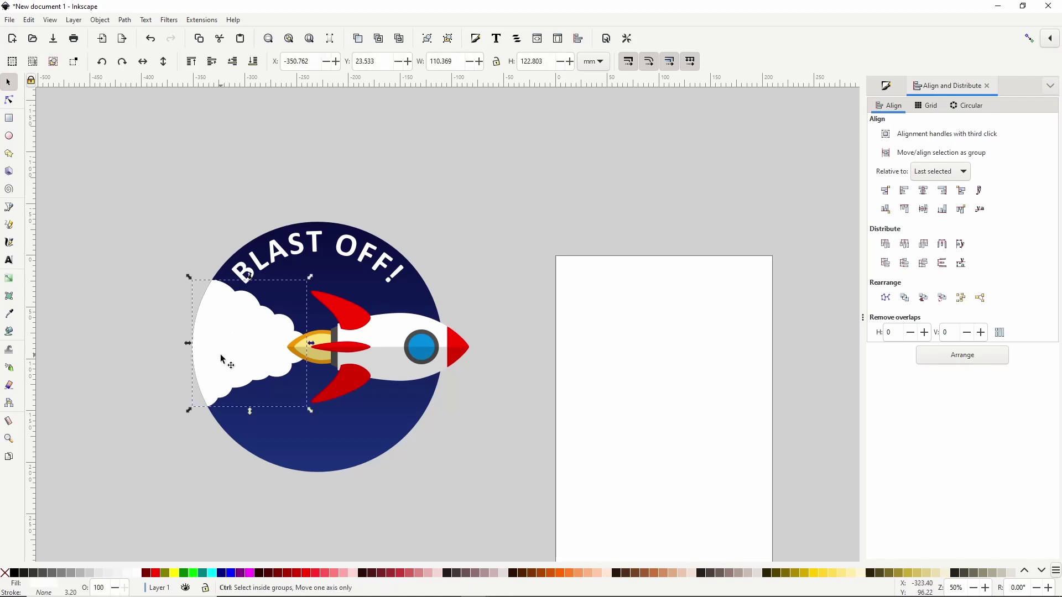
shift+click(267, 428)
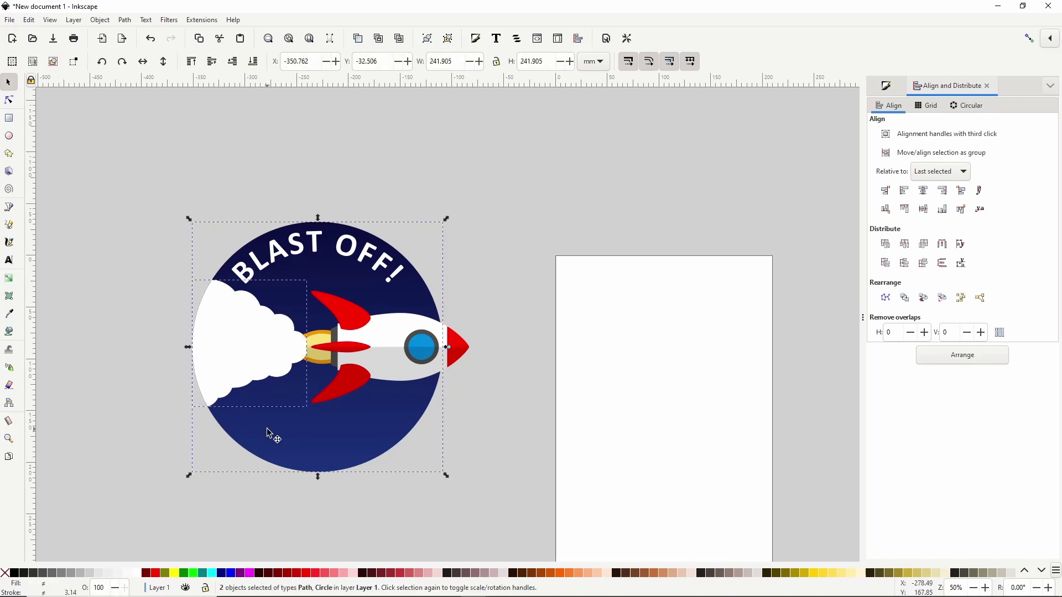
click(125, 20)
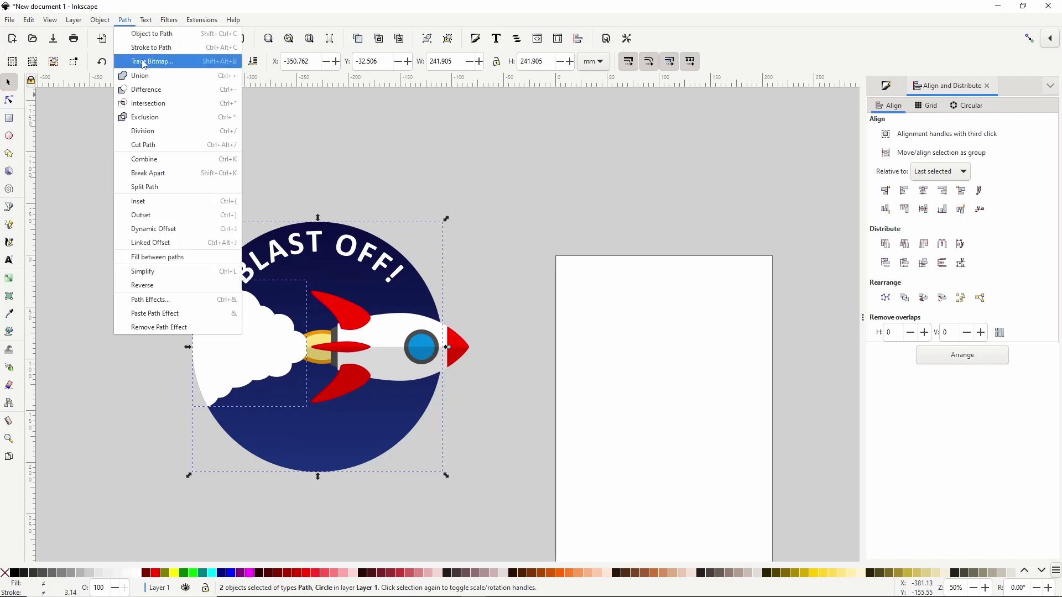
click(150, 88)
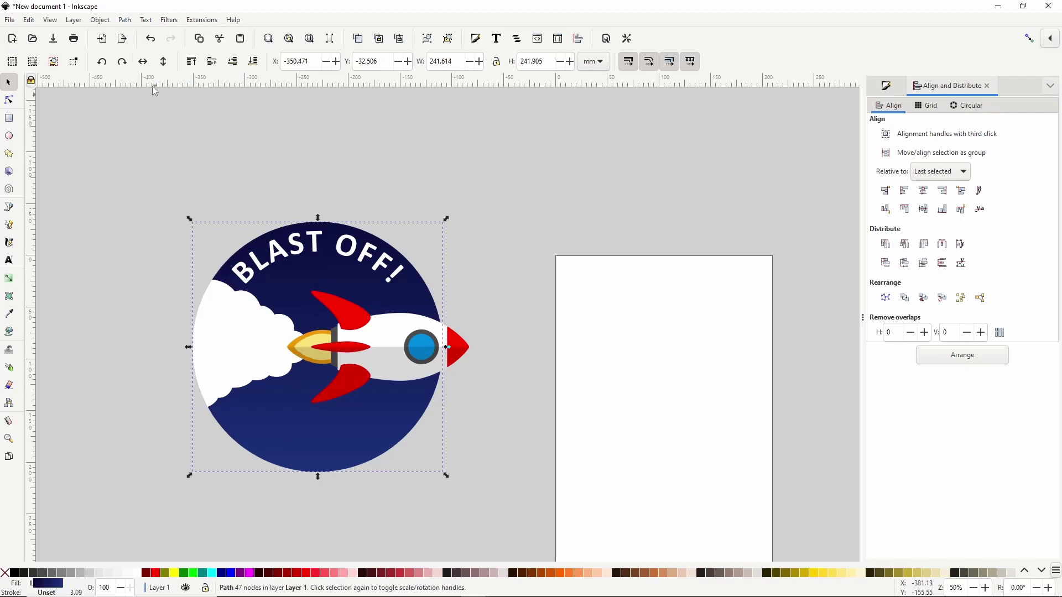
click(165, 159)
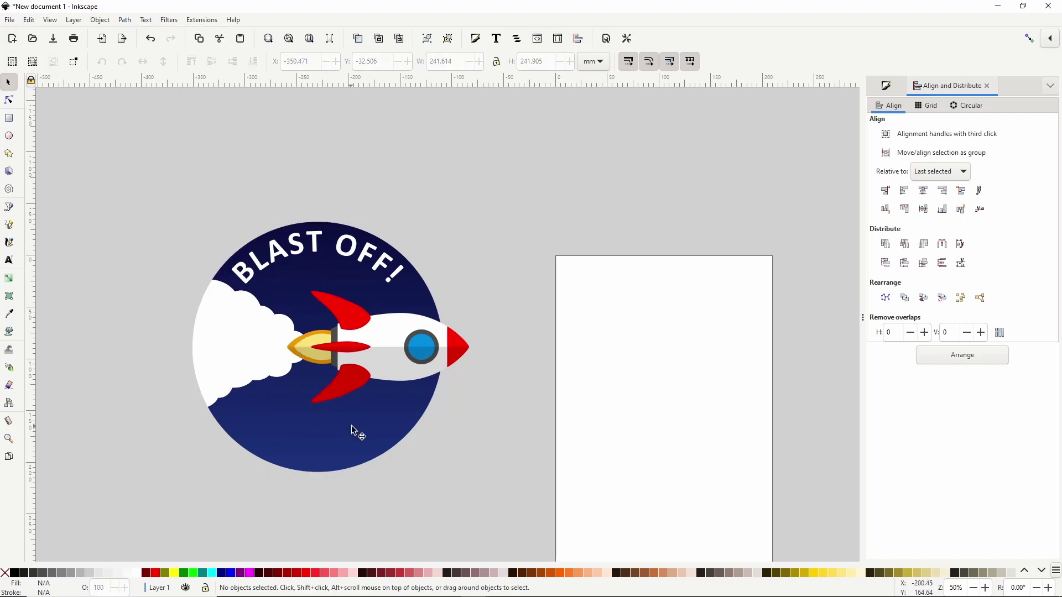
- Draw a white four-cornered star with a radius of about 14 mm between the lettering and the smoke cloud
click(8, 154)
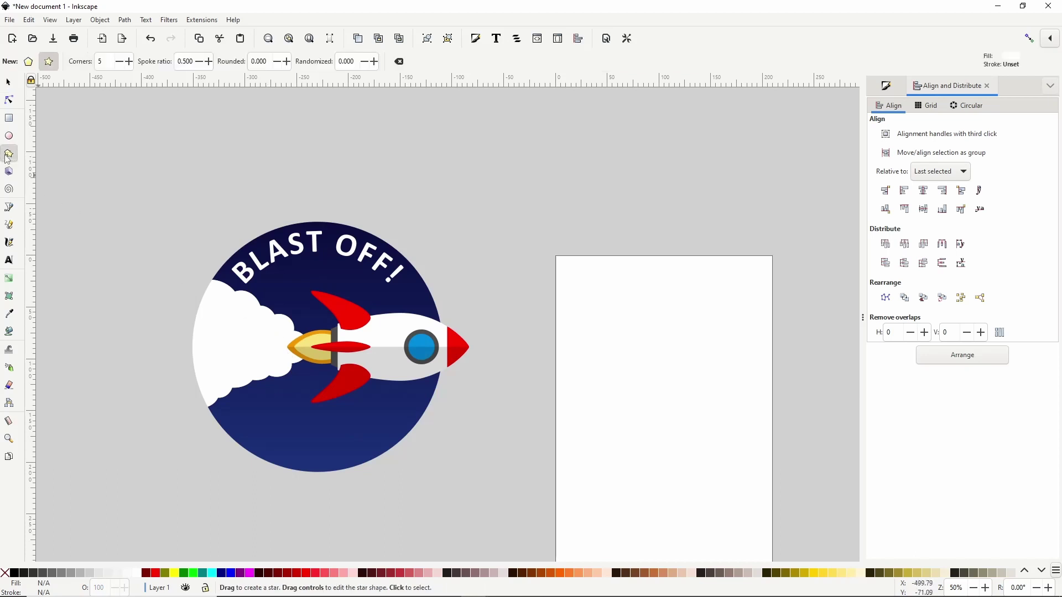
click(120, 61)
drag(283, 291, 284, 302)
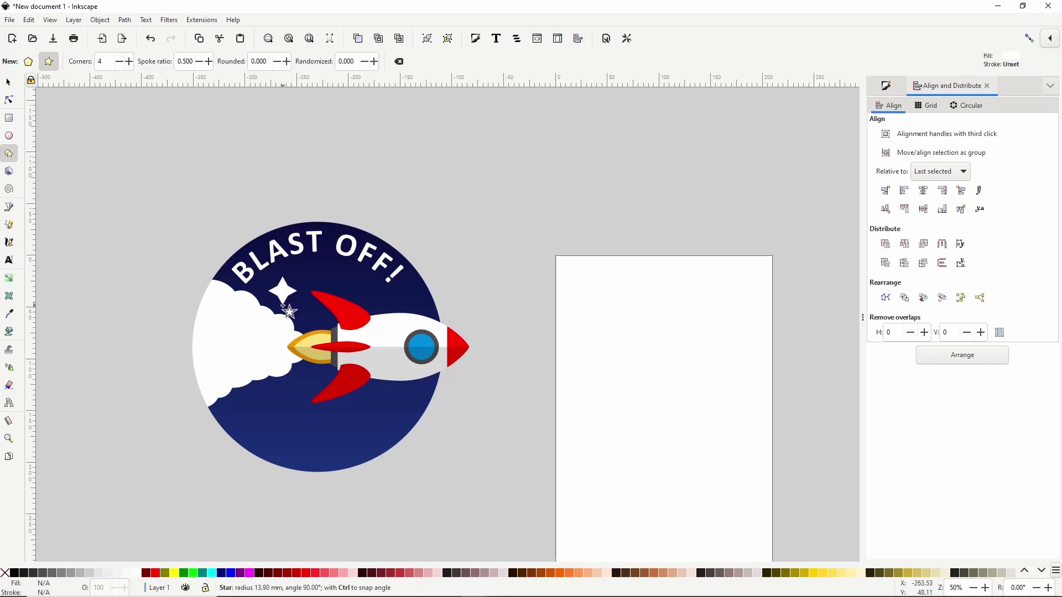
click(8, 82)
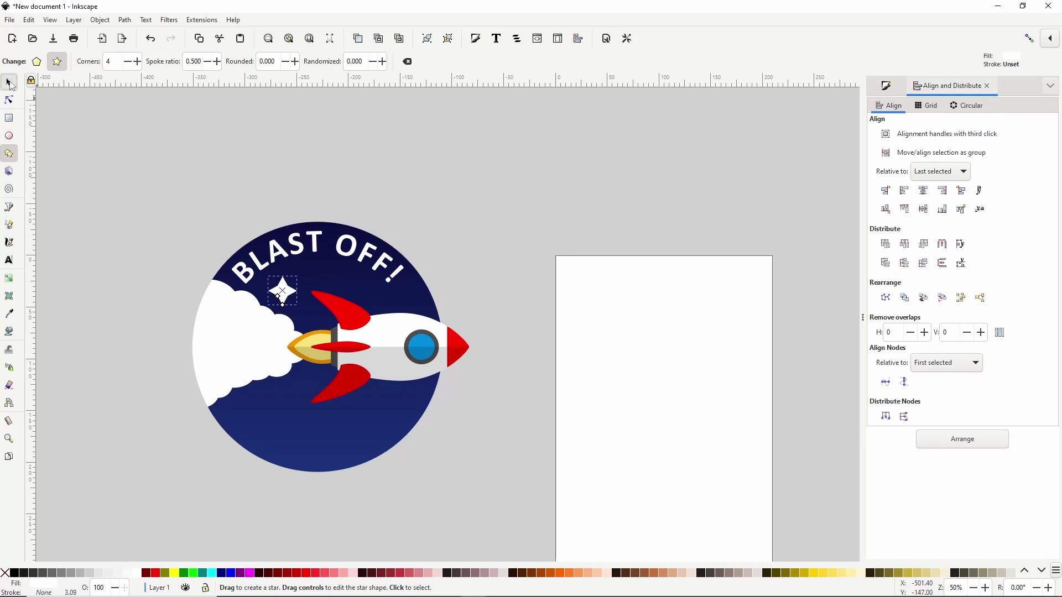
- Scatter six duplicates of the star in varied sizes over the dark-blue areas above and below the rocket
key(ctrl+d)
drag(283, 291, 418, 436)
key(ctrl+d)
key(ctrl+d)
key(ctrl+d)
key(ctrl+d)
key(ctrl+d)
key(Escape)
- Place two duplicates of the 18 mm star above the rocket in the area below it, enlarging the inner one to about 25 mm
click(360, 292)
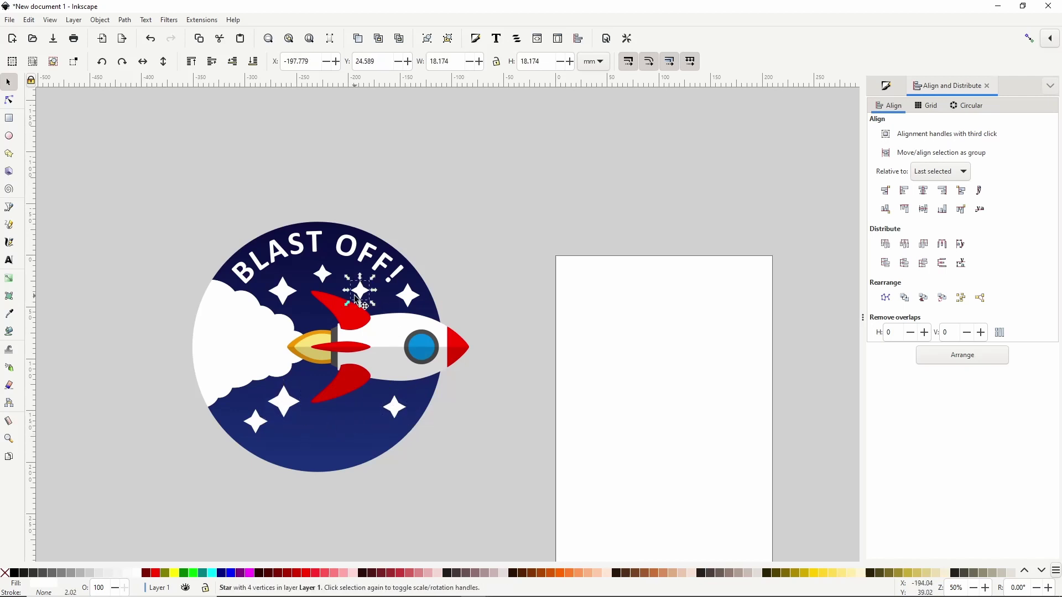
key(ctrl+d)
drag(360, 291, 333, 437)
key(ctrl+d)
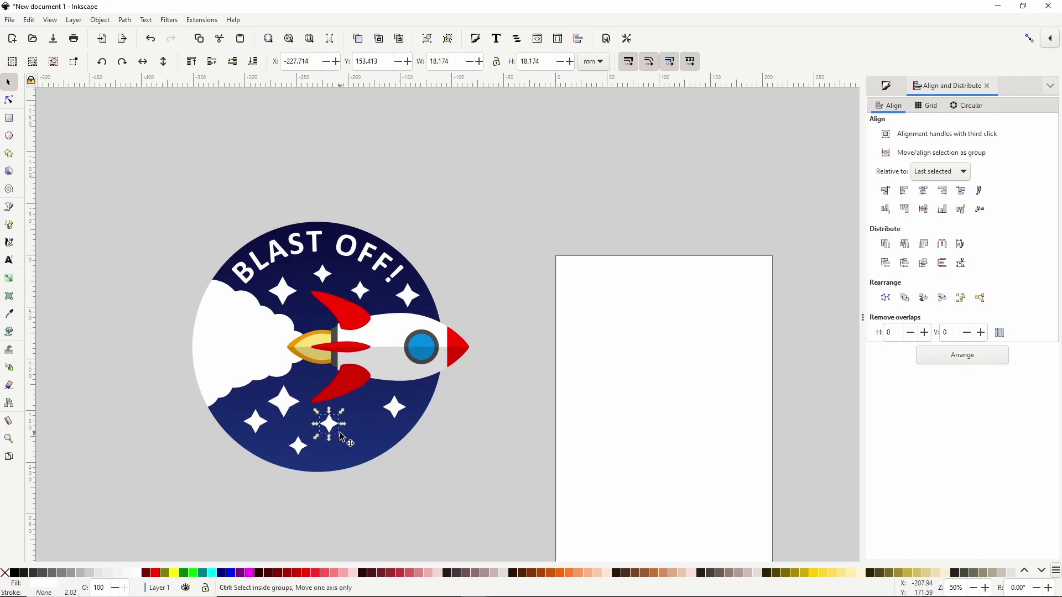
click(343, 441)
click(329, 430)
key(ctrl+d)
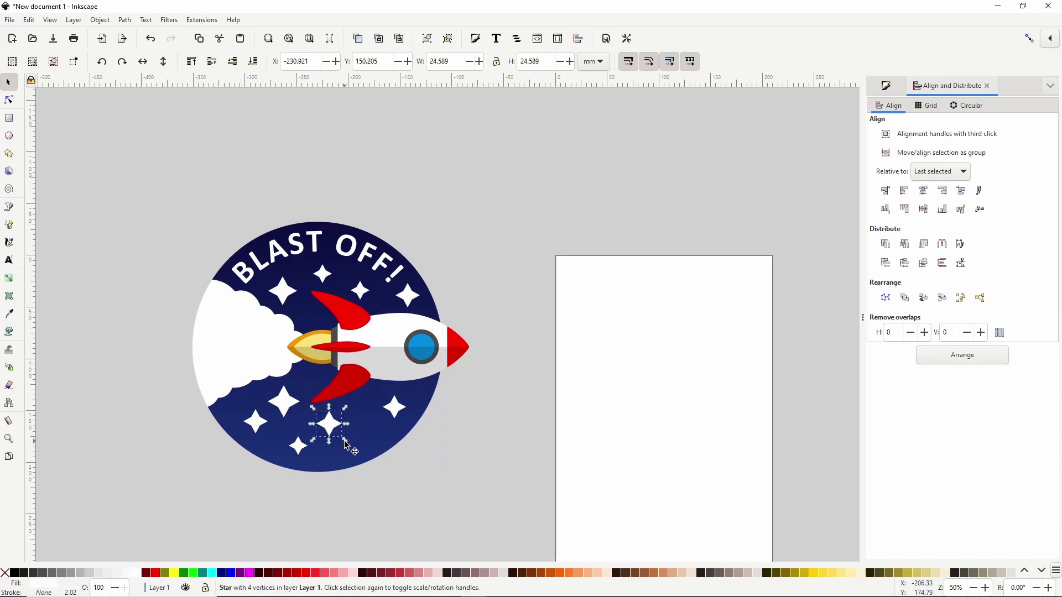
- Add two star duplicates of about 14 mm below the rocket and resize the star under the exclamation mark to about 17 mm
drag(339, 434, 367, 408)
key(ctrl+d)
click(407, 295)
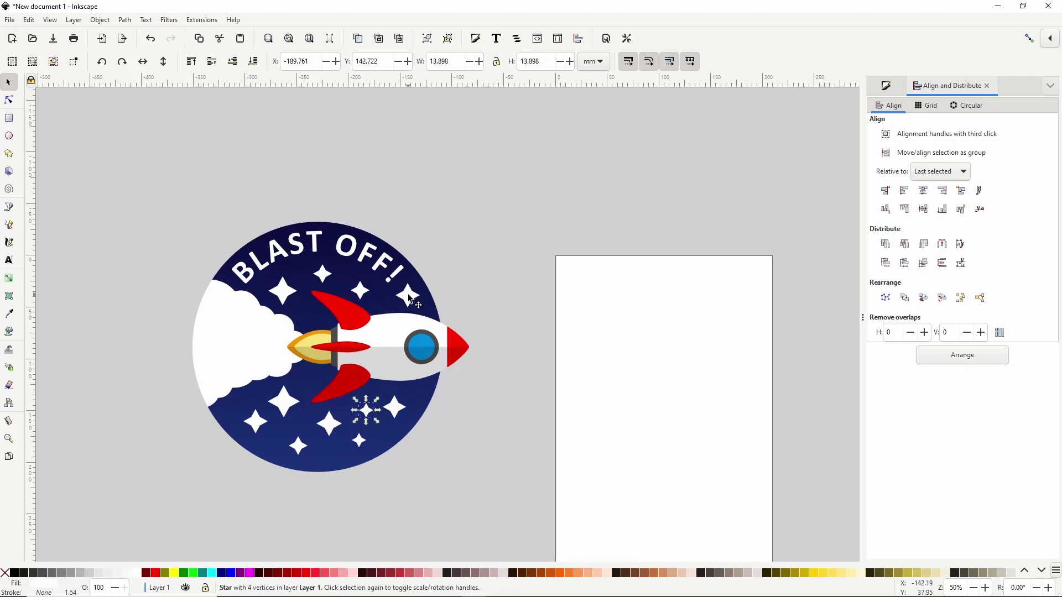
drag(419, 307, 421, 311)
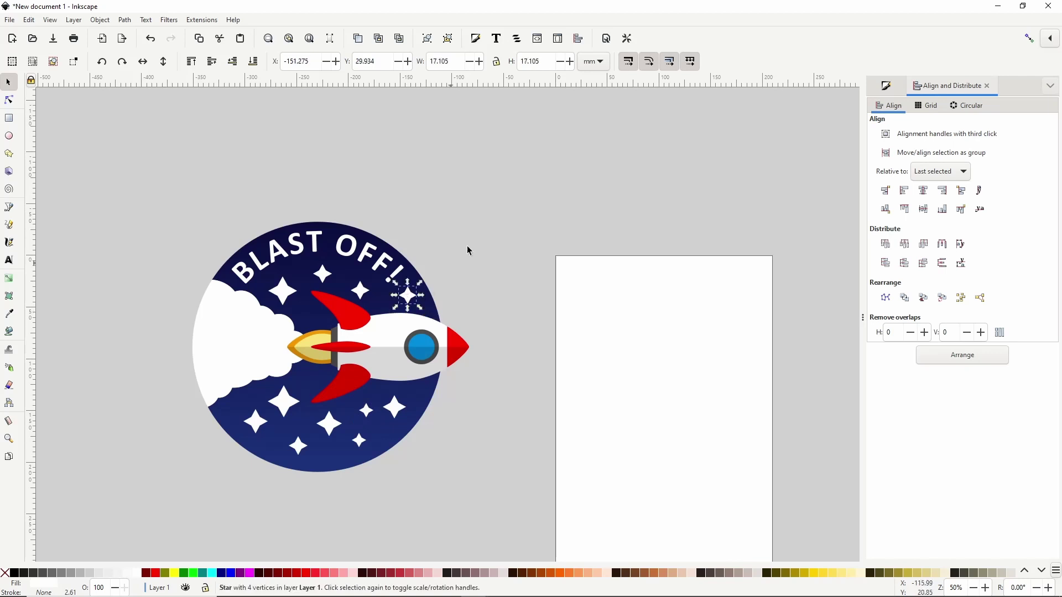
- Select all the badge elements and group them
click(275, 188)
drag(143, 180, 504, 503)
key(ctrl+g)
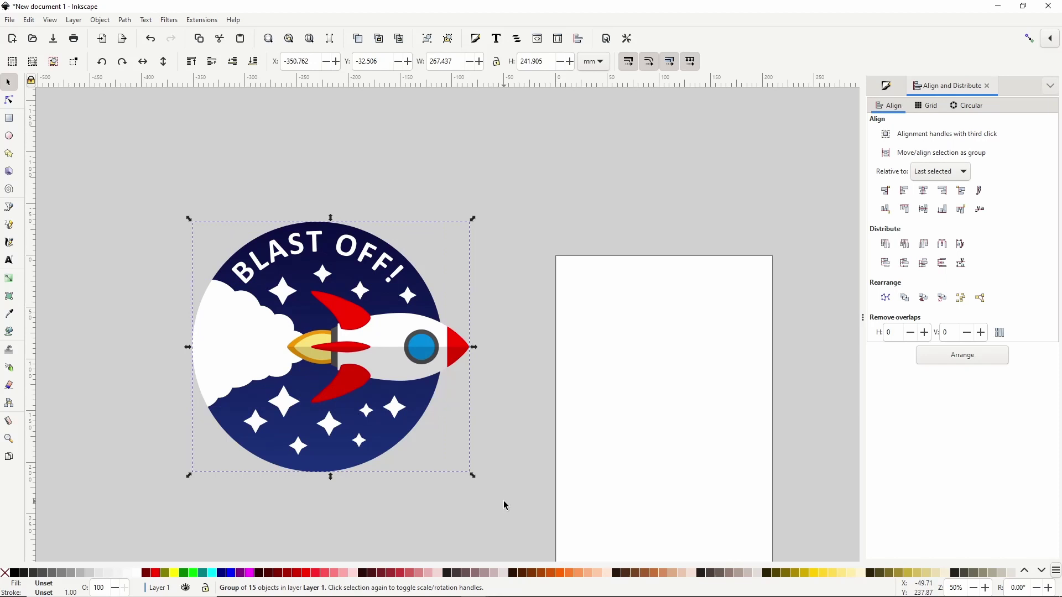
click(555, 263)
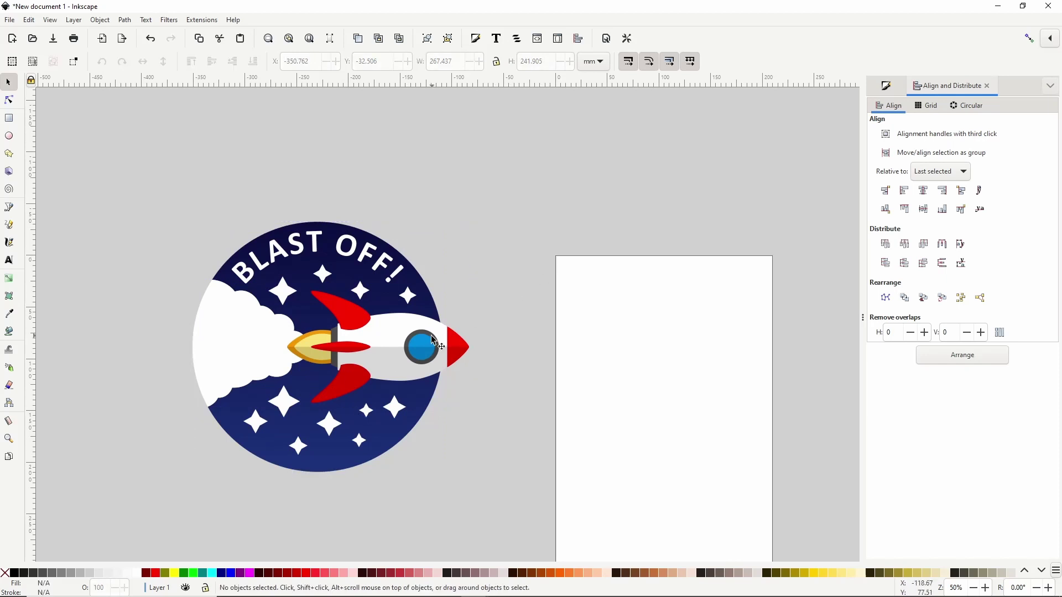
scroll(434, 341, down, 1)
scroll(387, 310, down, 1)
scroll(388, 310, left, 1)
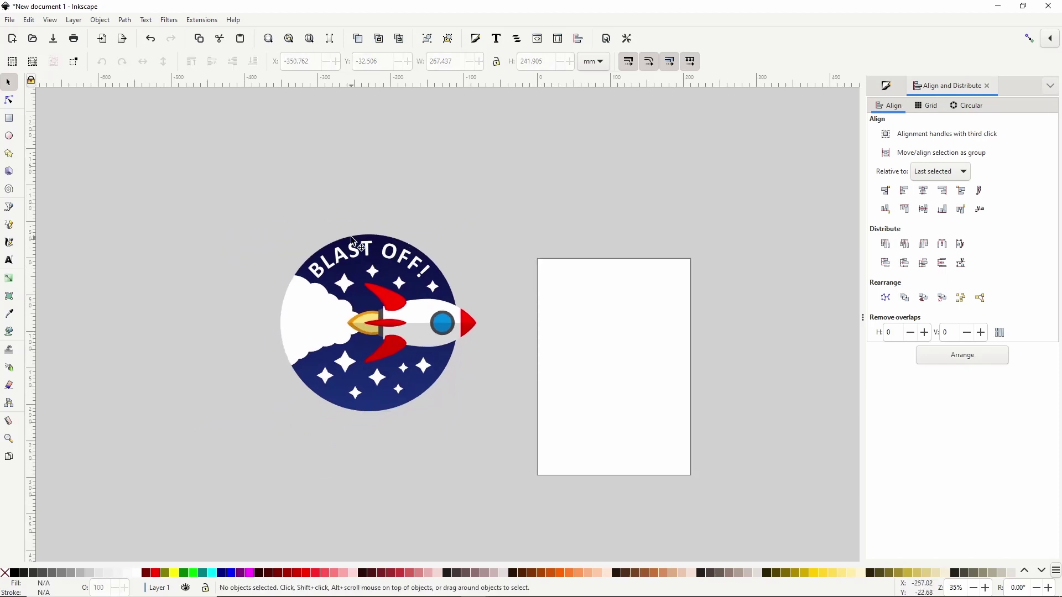